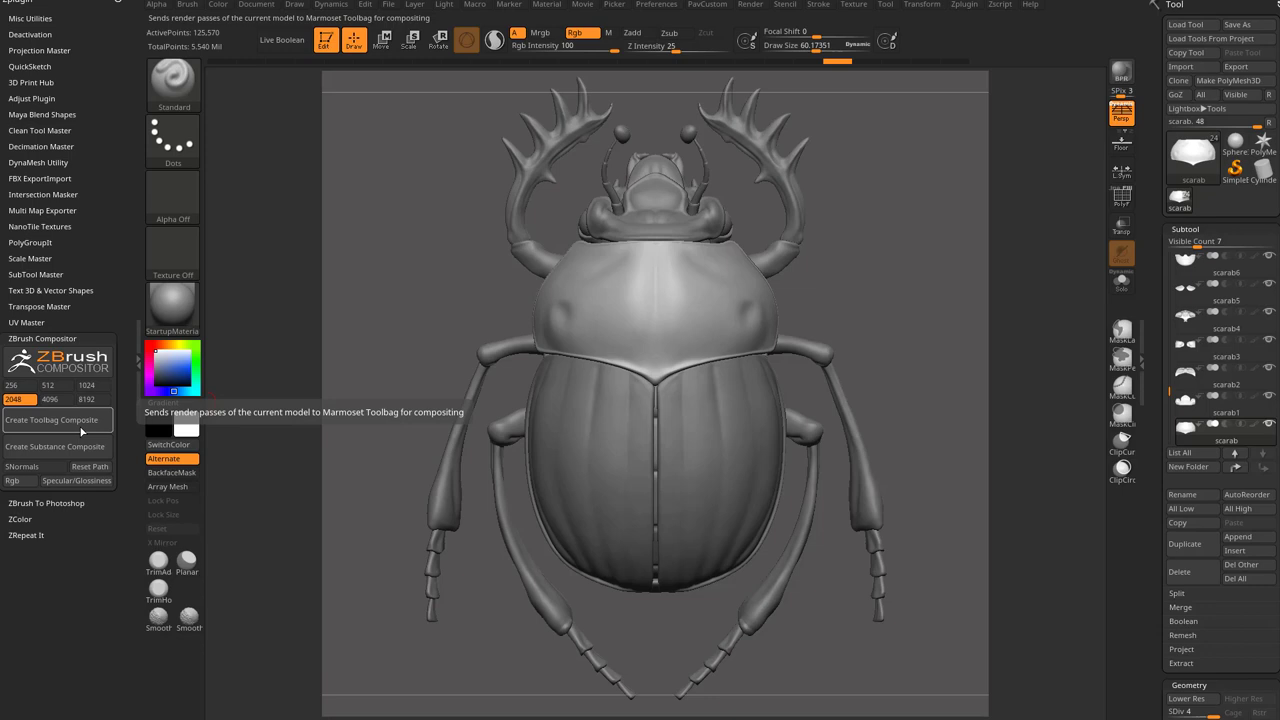
left_click(61, 420)
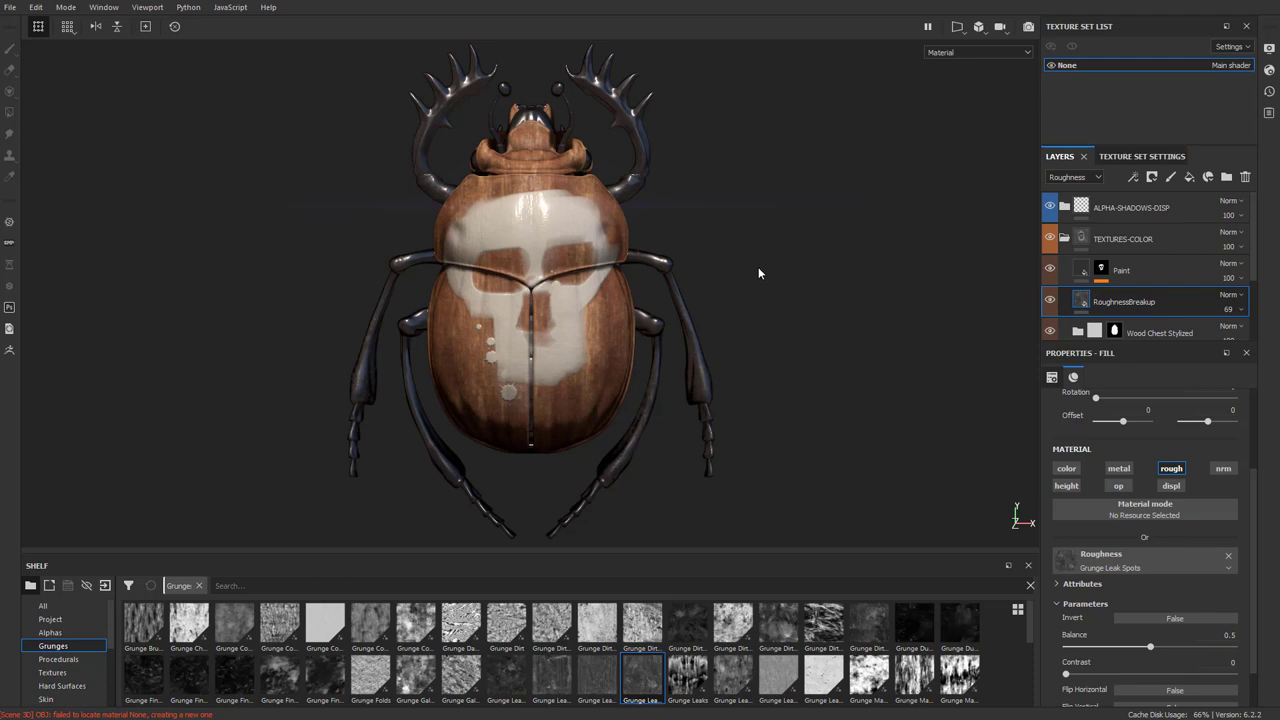
mouse_move(758, 268)
middle_mouse_down("alt")
mouse_move(783, 246)
mouse_move(785, 266)
middle_mouse_up("alt")
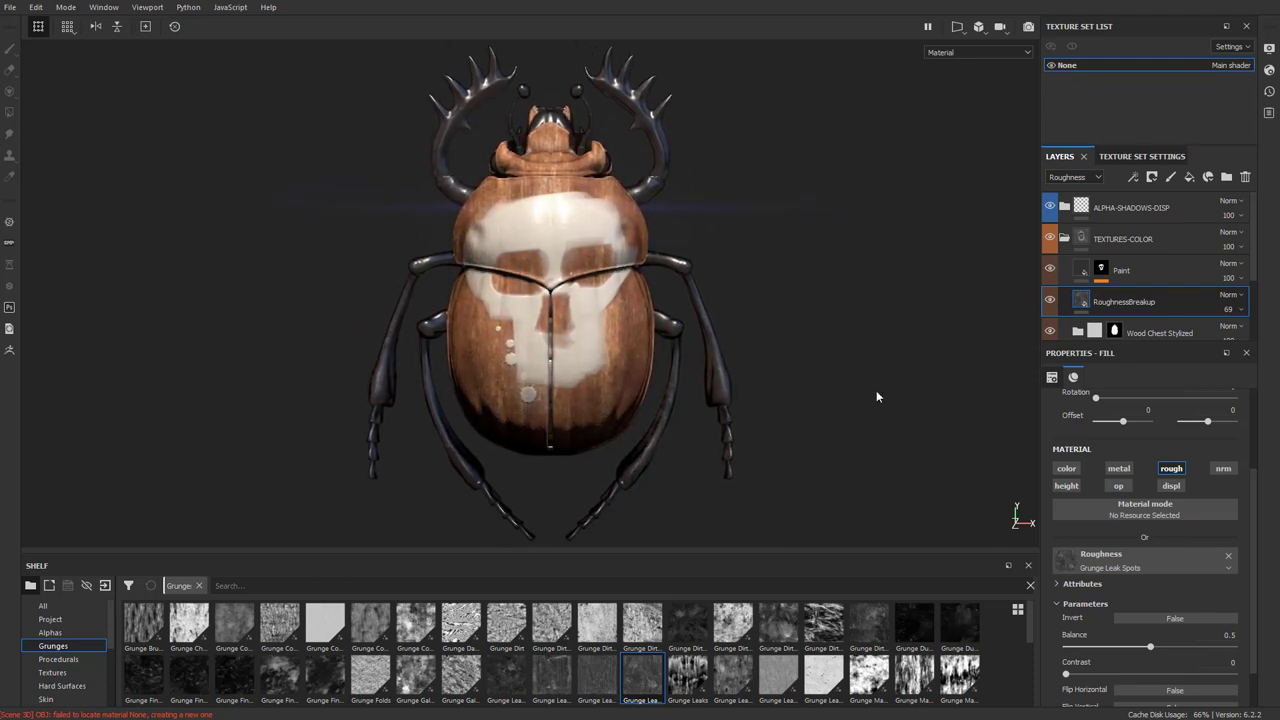
Step: In Substance Painter, export the scarab's textures using the Unreal Engine 4 (Packed) output template
left_click(10, 7)
left_click(26, 243)
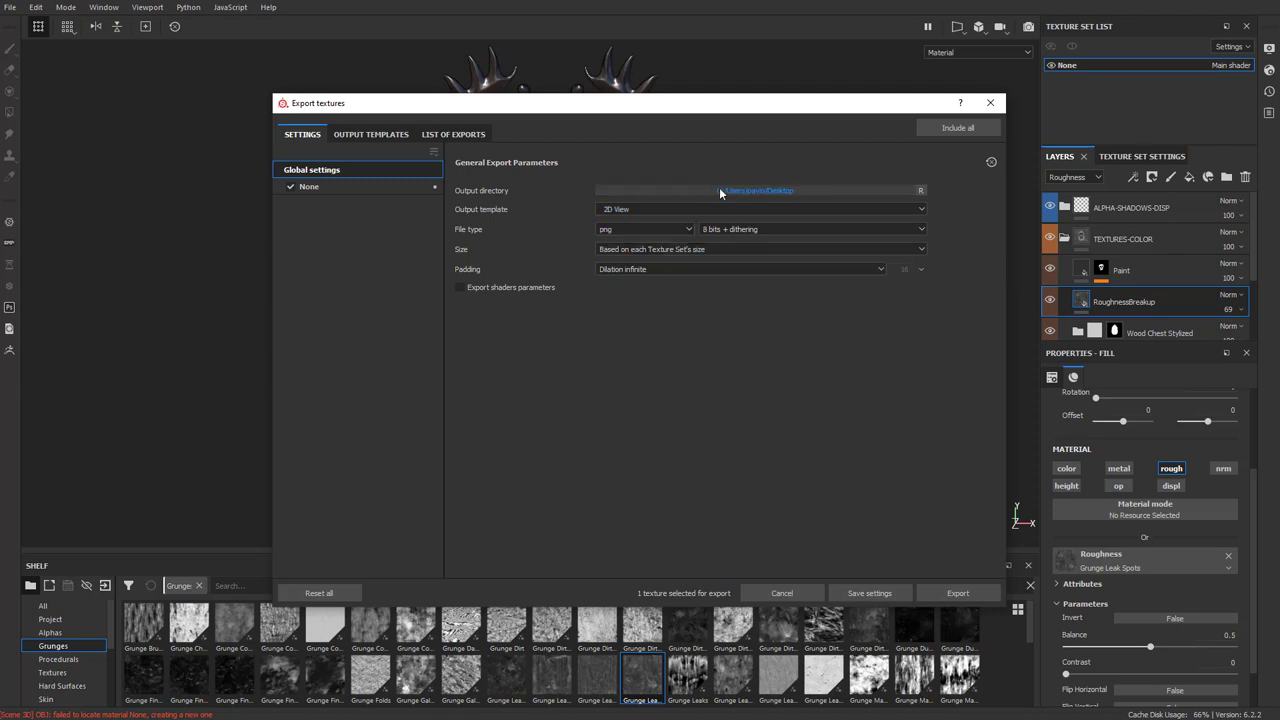
left_click(689, 207)
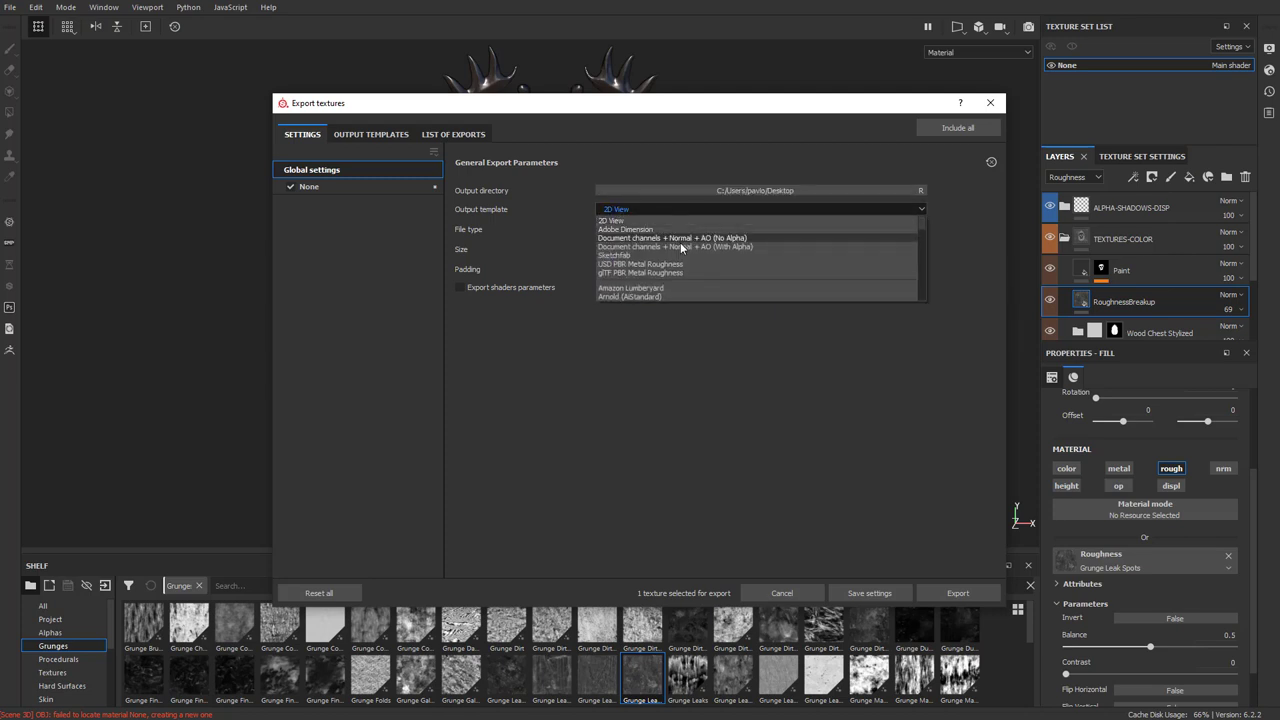
scroll(703, 267, "down", 8)
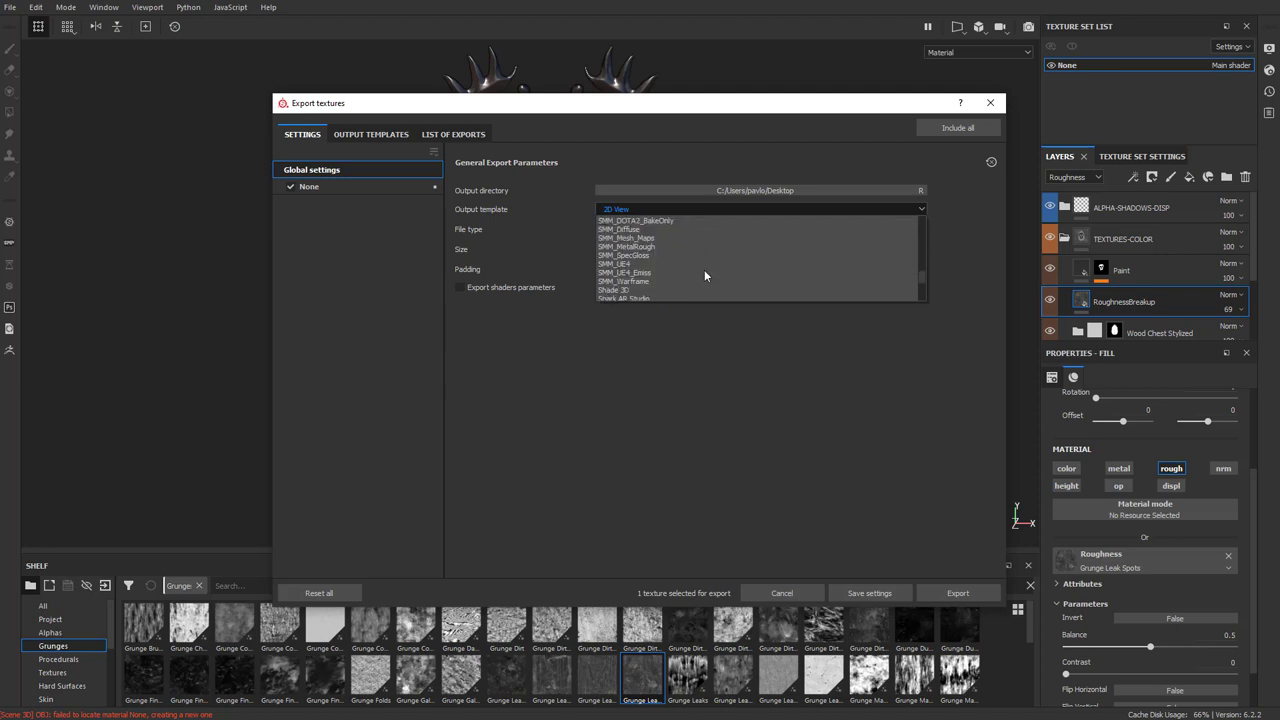
left_click(663, 289)
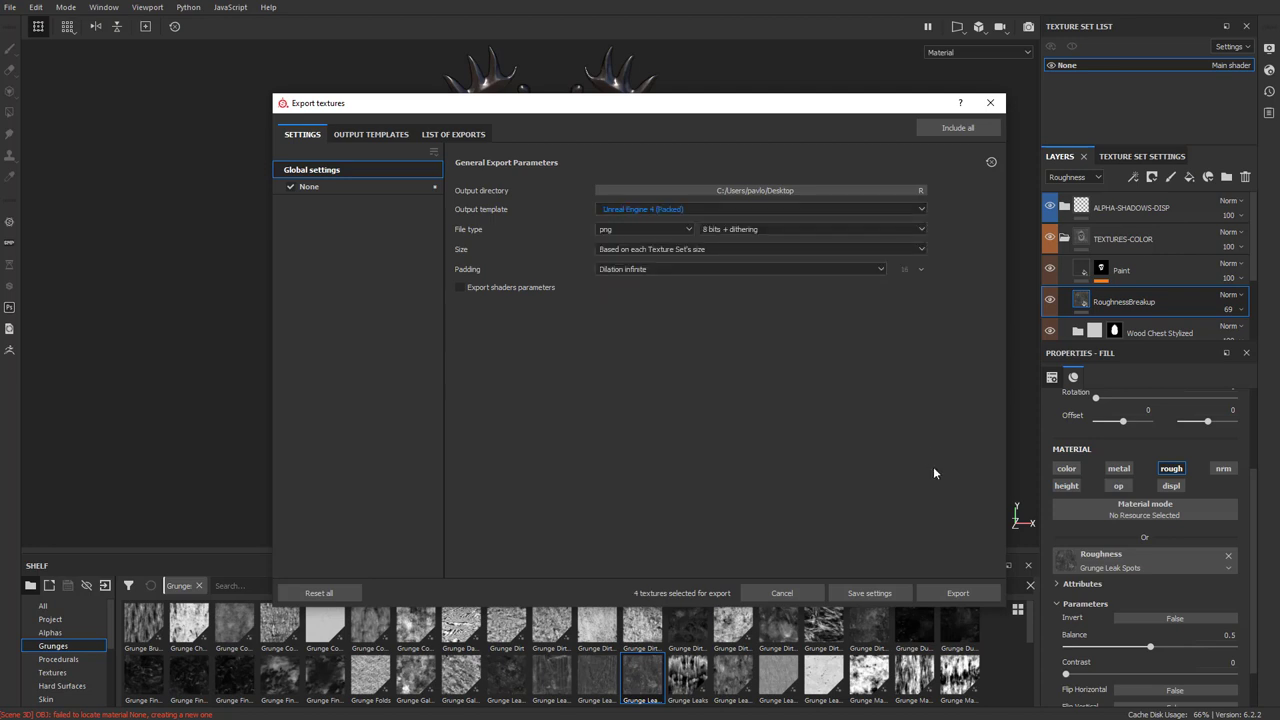
left_click(957, 593)
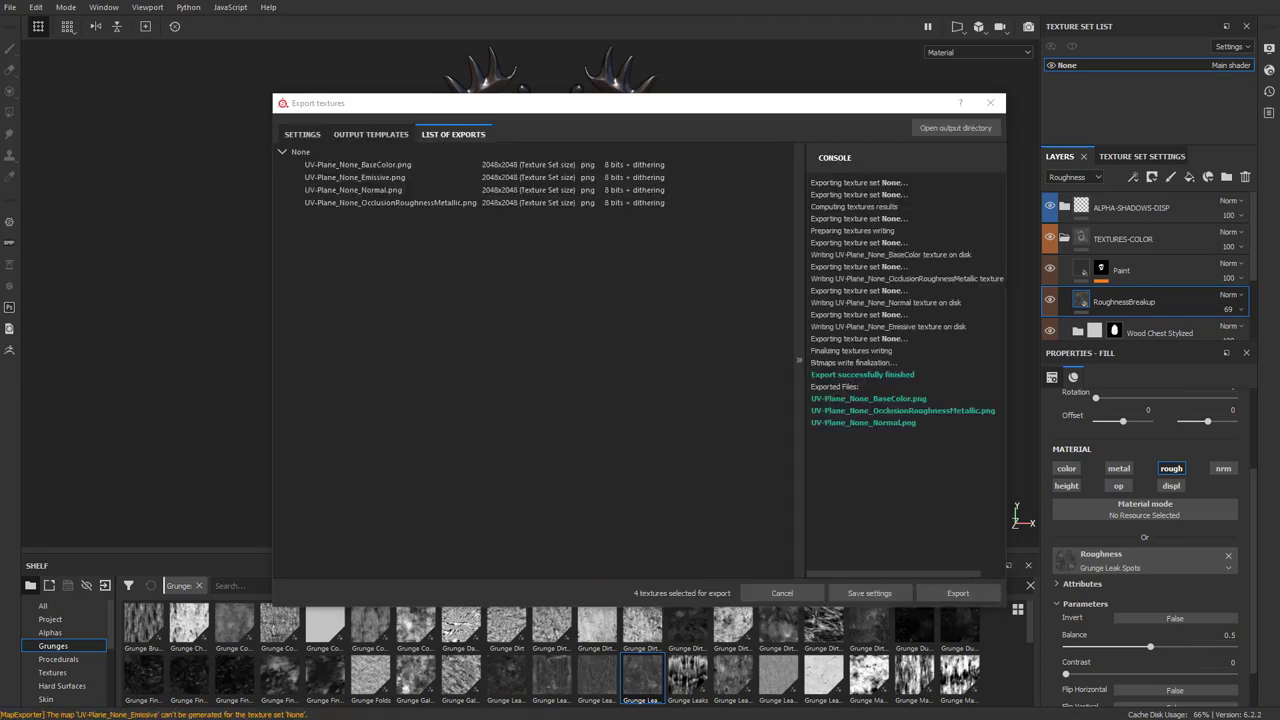
Step: Open the export output directory, select UV-Plane_None_OcclusionRoughnessMetallic.png and move the file window off to the side
left_click(950, 129)
mouse_move(523, 719)
left_mouse_down()
mouse_move(523, 215)
mouse_move(523, 719)
left_mouse_up()
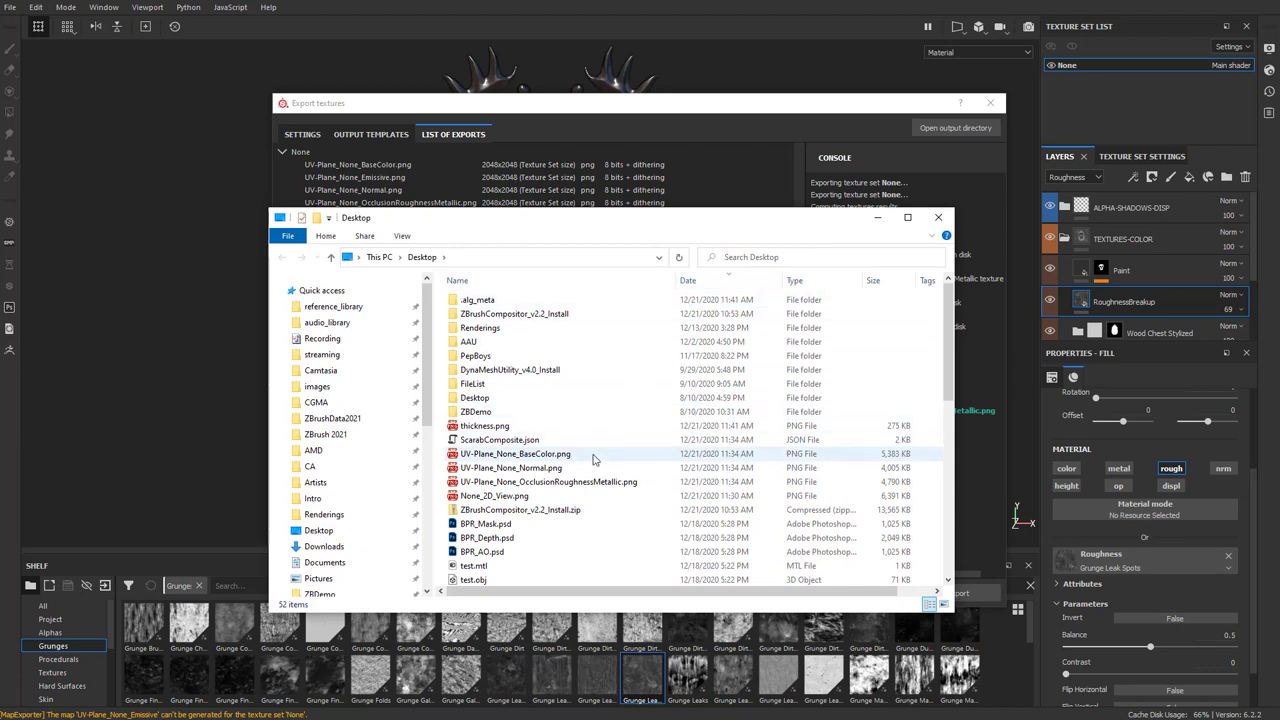
left_click(596, 467)
left_click(592, 482)
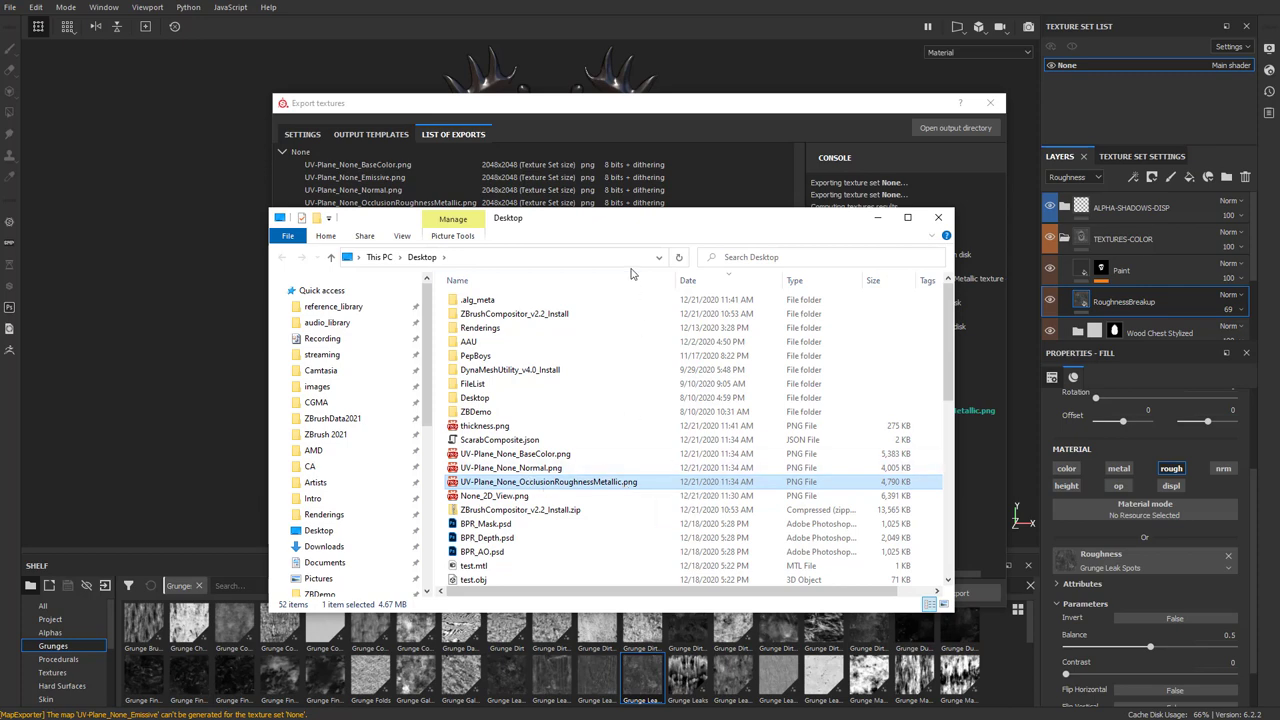
left_click_drag(641, 214, 1279, 214)
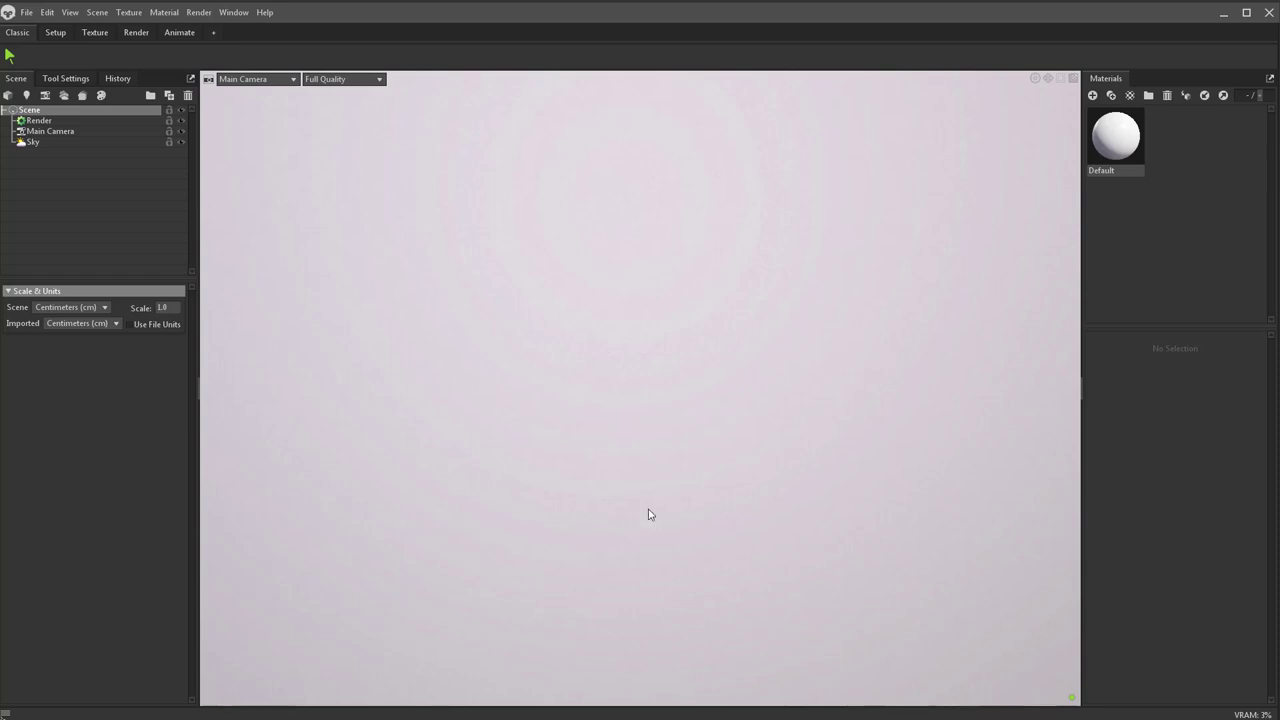
Step: In Marmoset Toolbag, import UV-Plane.obj from the ZBrushCompositorData_2021\Files folder into the empty scene
left_click_drag(722, 718, 780, 232)
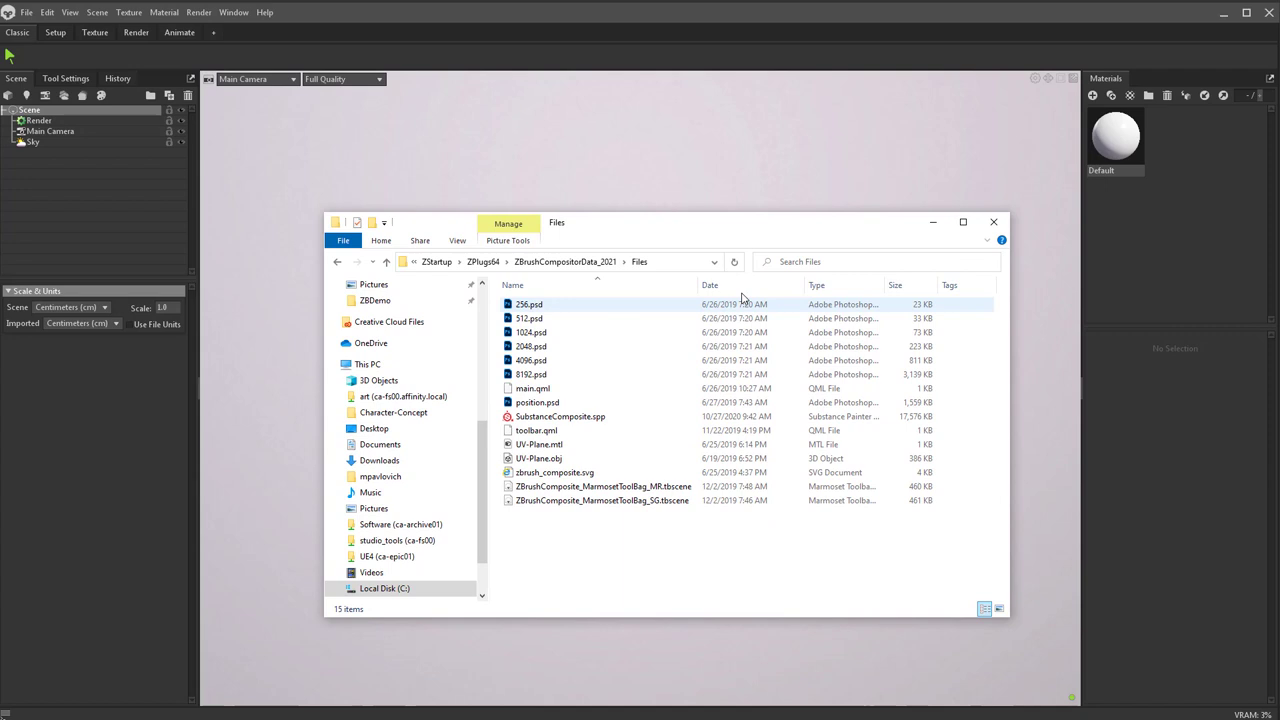
left_click(672, 264)
left_click_drag(325, 430, 143, 430)
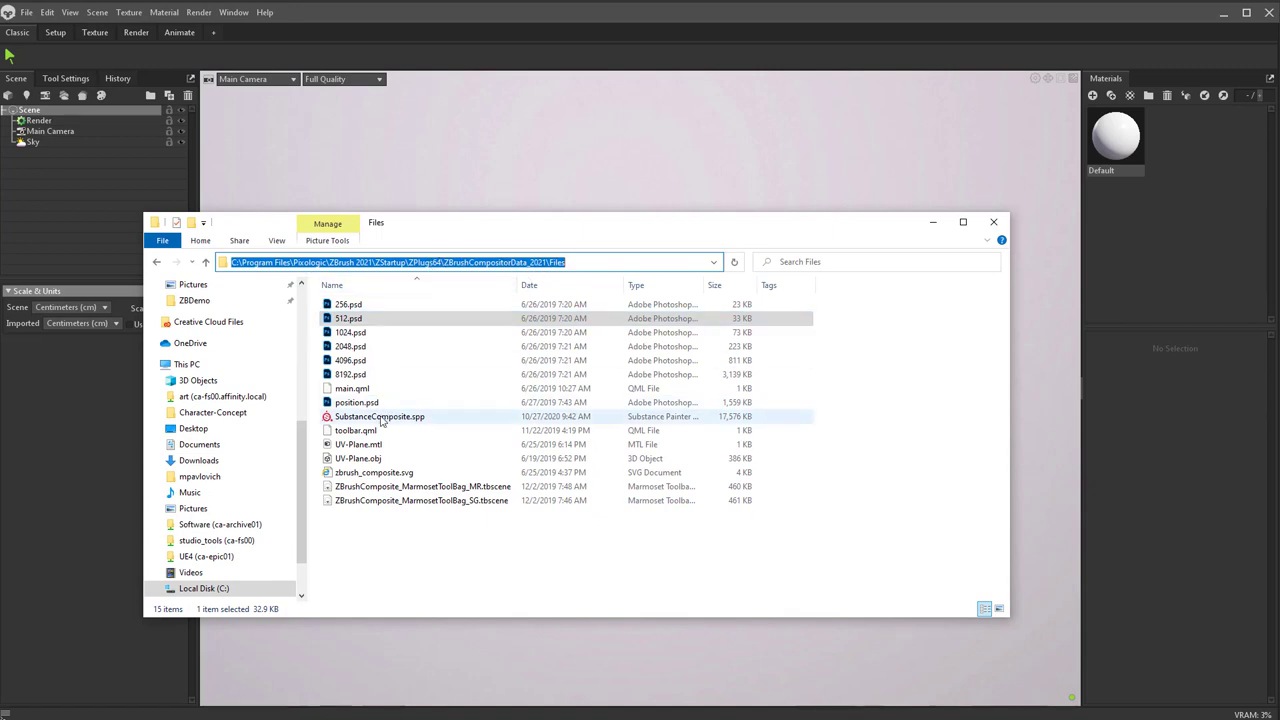
left_click(357, 460)
left_click_drag(594, 229, 1279, 229)
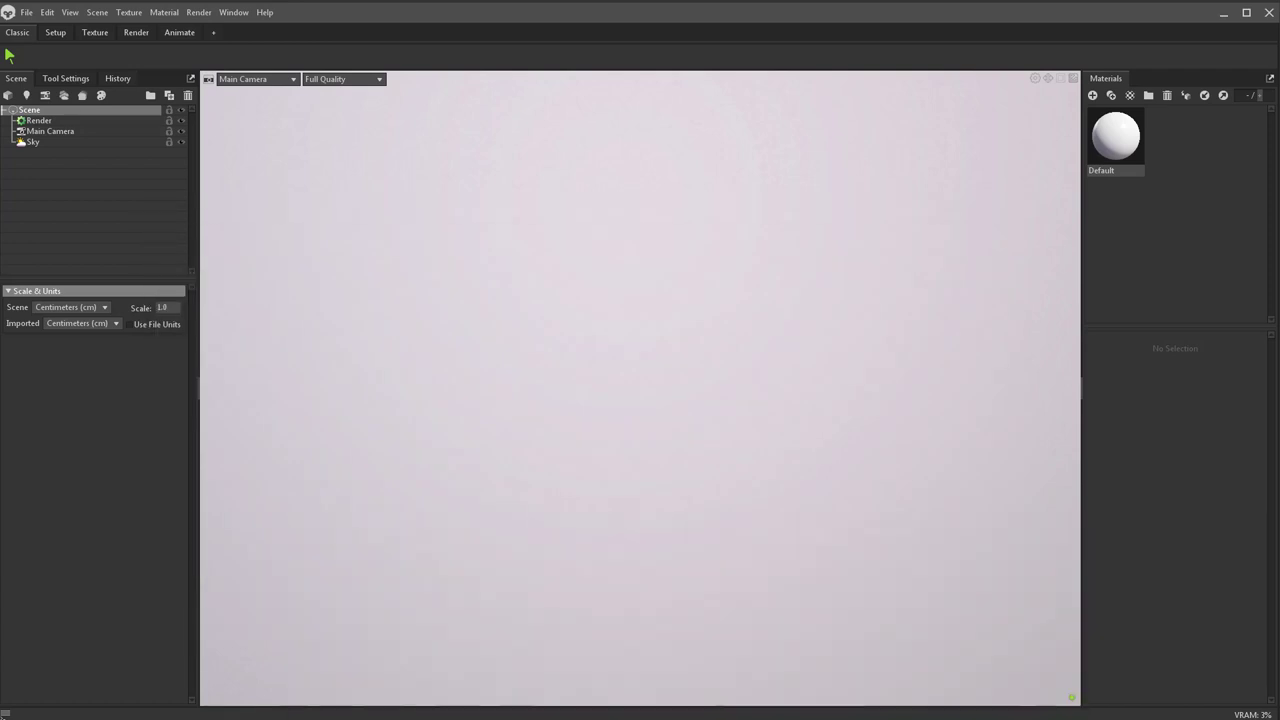
left_click_drag(606, 476, 594, 430)
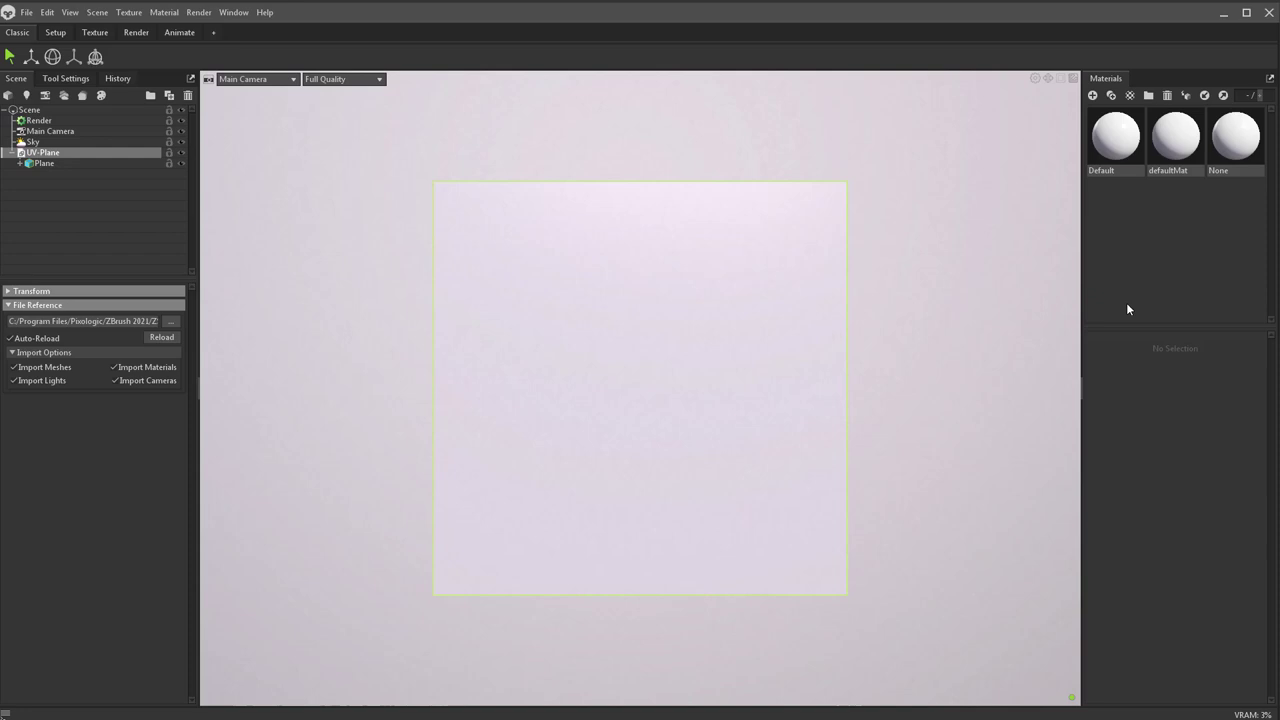
Step: Create a new material named Scarab and assign it to the imported plane
left_click(1093, 95)
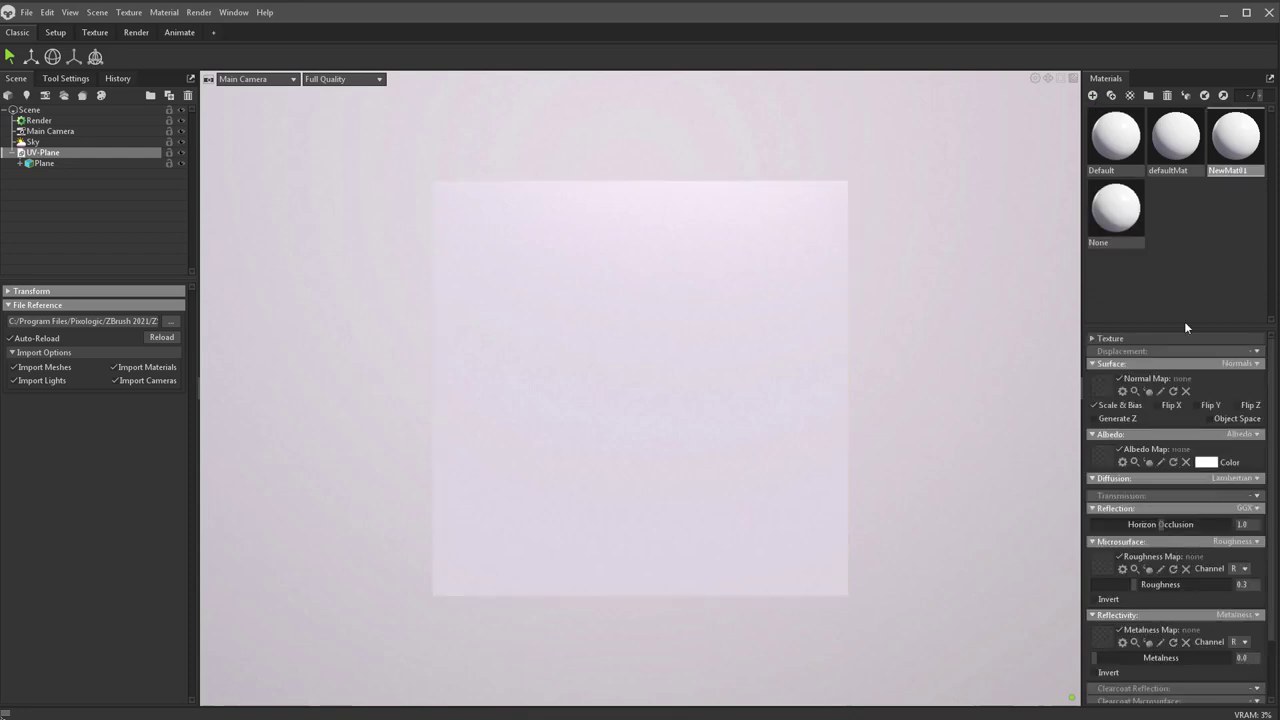
double_click(1231, 170)
type("Scarab")
key("Return")
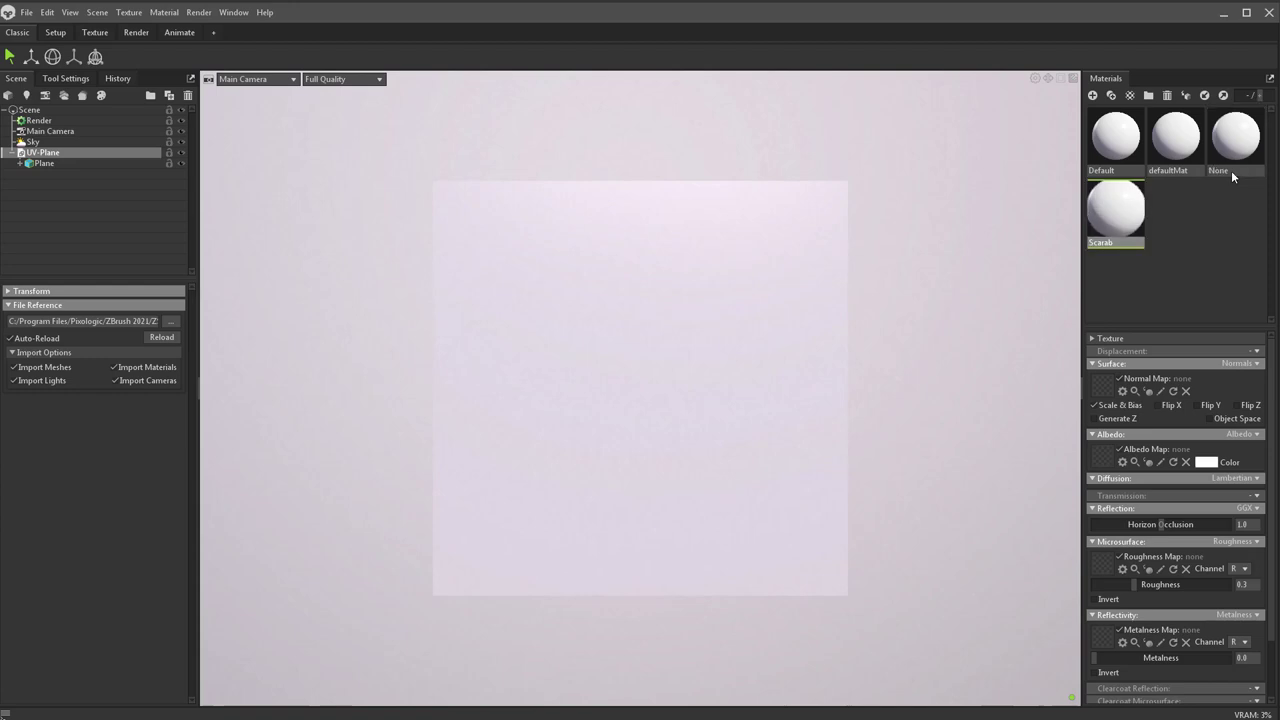
left_click_drag(1116, 249, 706, 358)
left_click(740, 360)
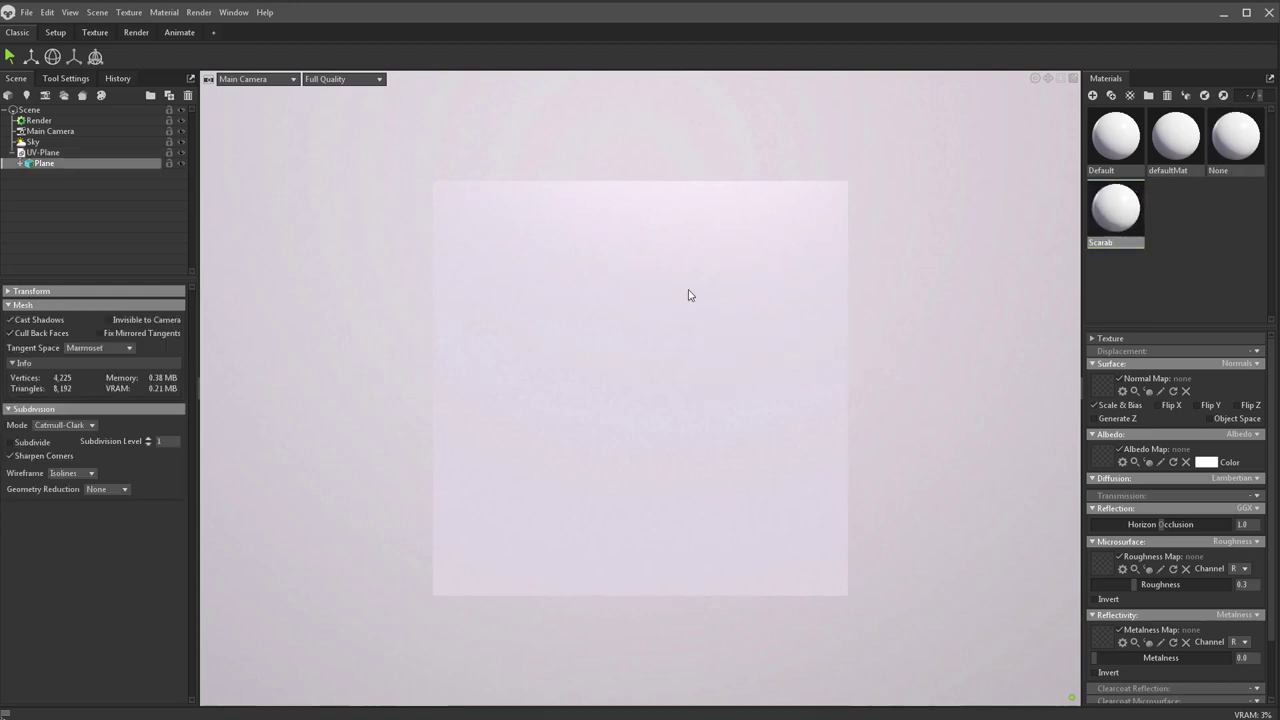
double_click(1125, 222)
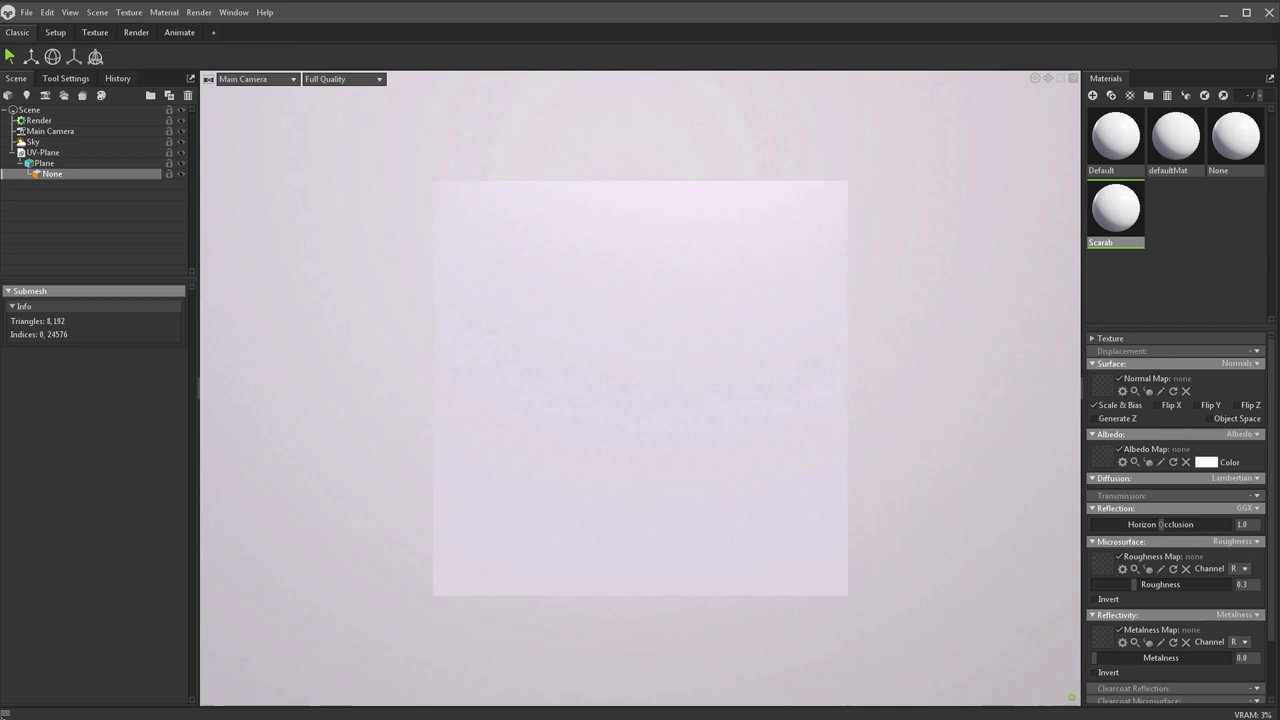
Step: Load the exported BaseColor texture as the Scarab material's albedo map and UV-Plane_None_Normal as its normal map
left_click_drag(1279, 250, 582, 719)
left_click_drag(1113, 465, 1107, 454)
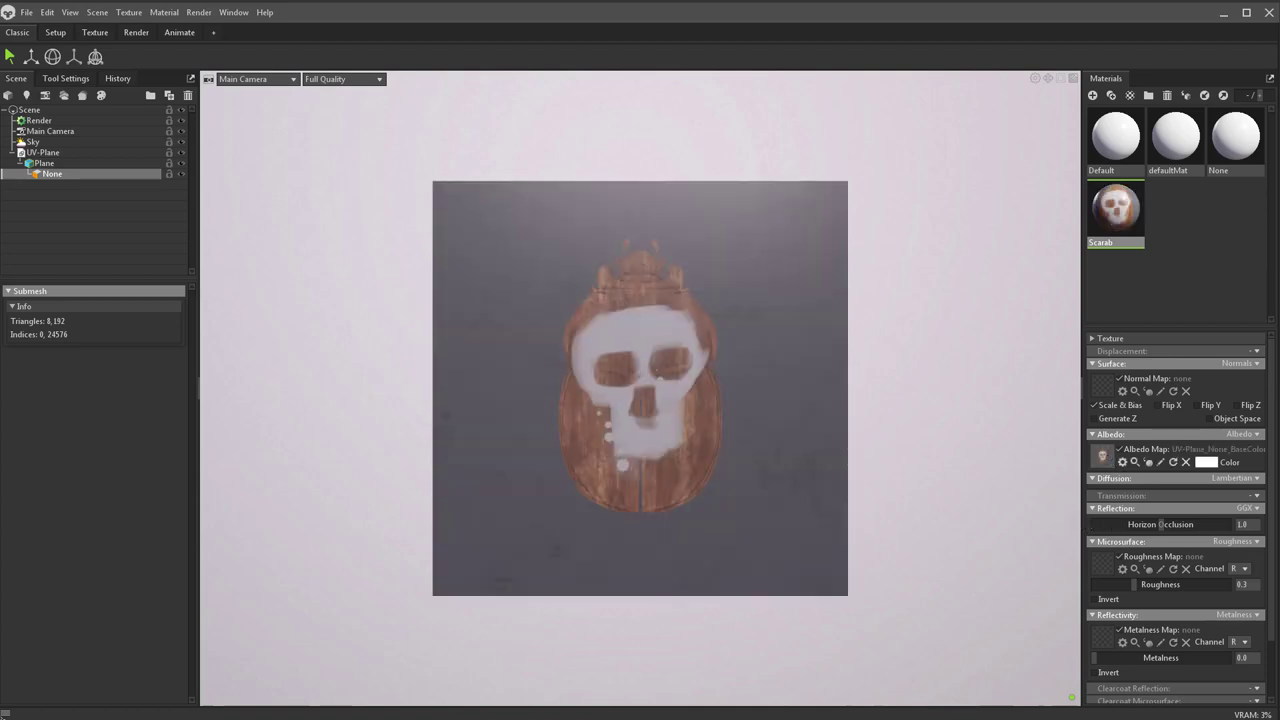
left_click_drag(1276, 455, 1107, 391)
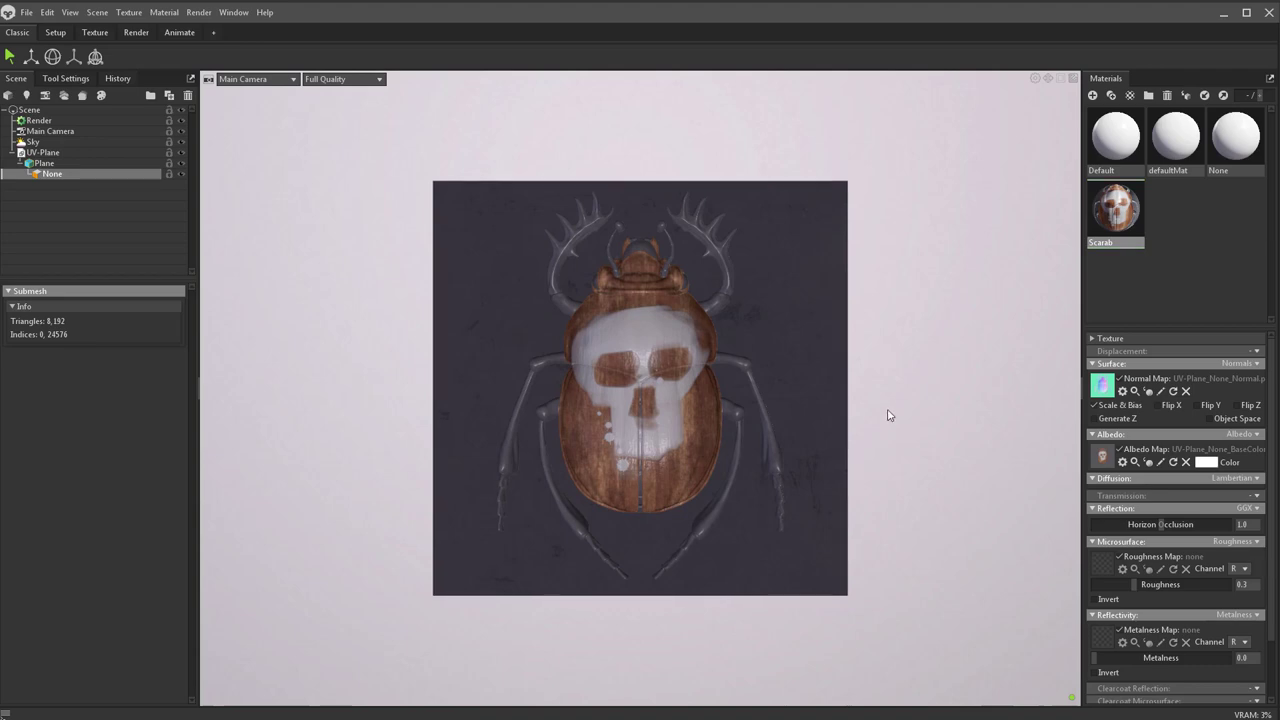
Step: Rotate the sky lighting to check the plane's relief and enable Flip Y on the normal map
mouse_move(921, 407)
right_mouse_down("shift")
mouse_move(1014, 404)
mouse_move(887, 409)
right_mouse_up("shift")
left_click_drag(887, 408, 1222, 434, "shift")
left_click_drag(968, 453, 1006, 440, "shift")
left_click(1207, 405)
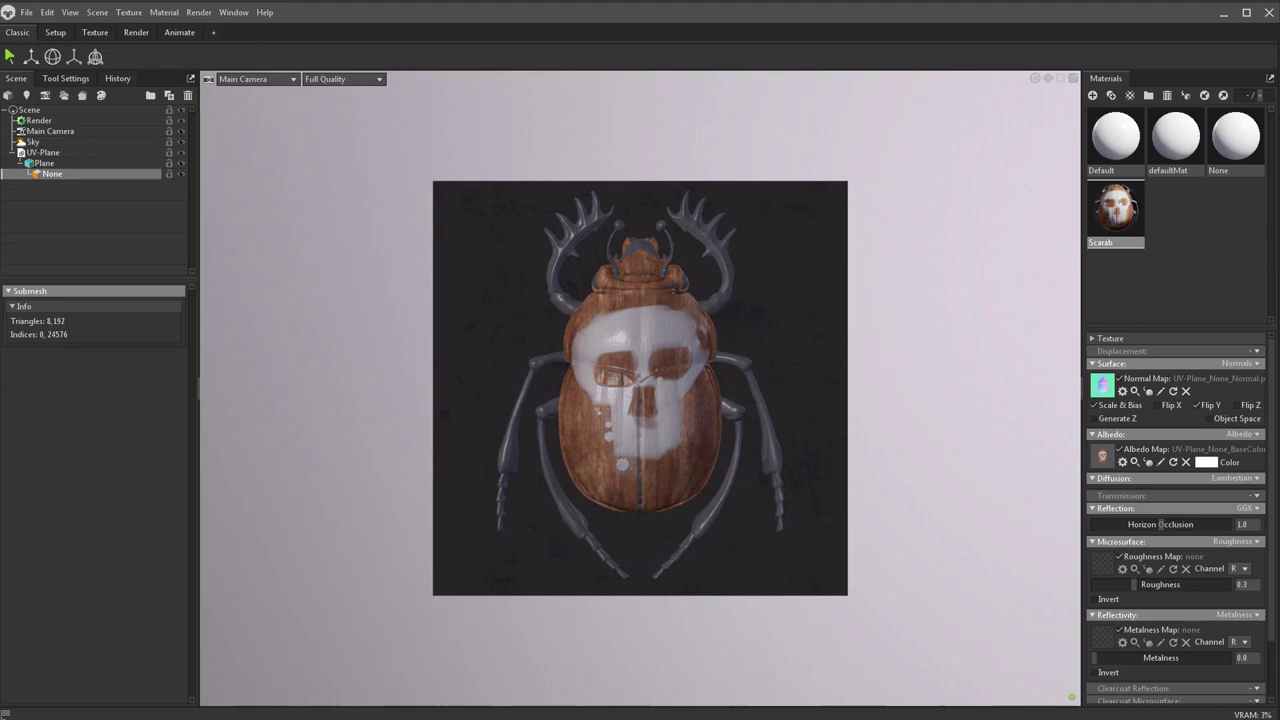
Step: Open UV-Plane_None_OcclusionRoughnessMetallic.png from the Desktop folder in Photoshop
left_click_drag(719, 715, 729, 299)
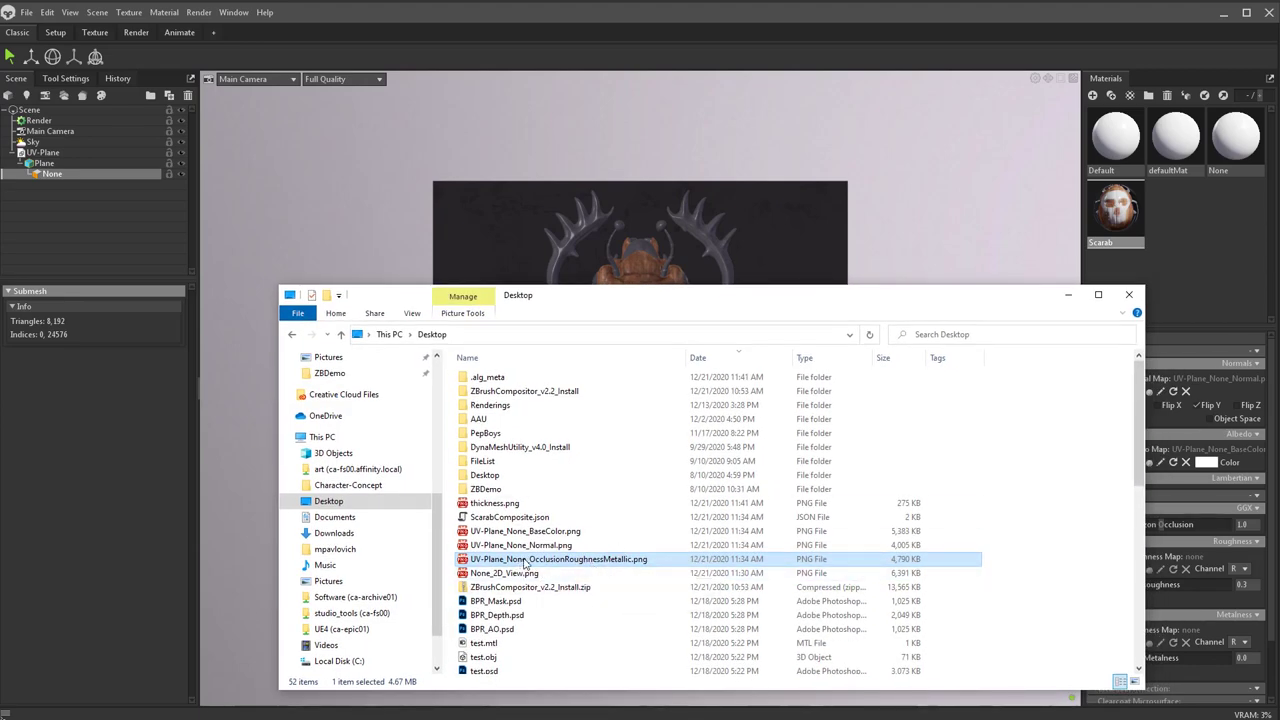
left_click_drag(622, 296, 622, 719)
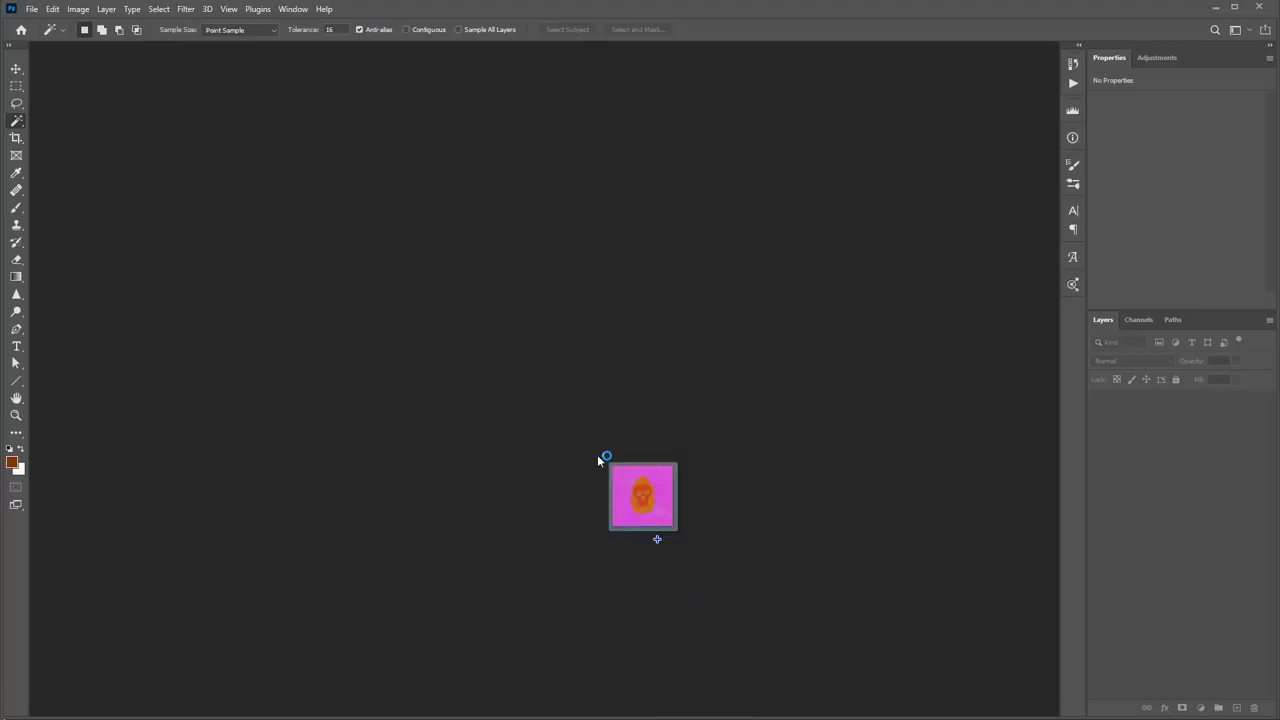
left_click_drag(597, 457, 534, 378)
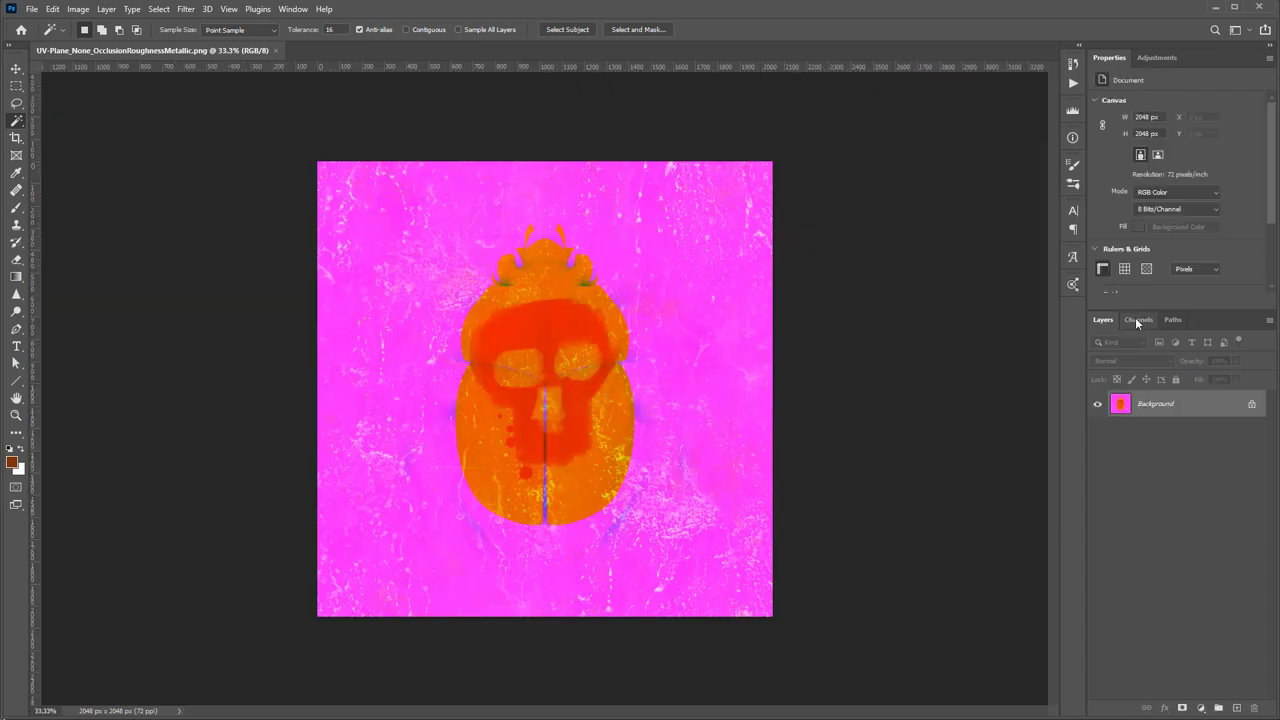
Step: Examine the packed texture's red, green and blue channels individually, close the image and minimize Photoshop
left_click(1137, 320)
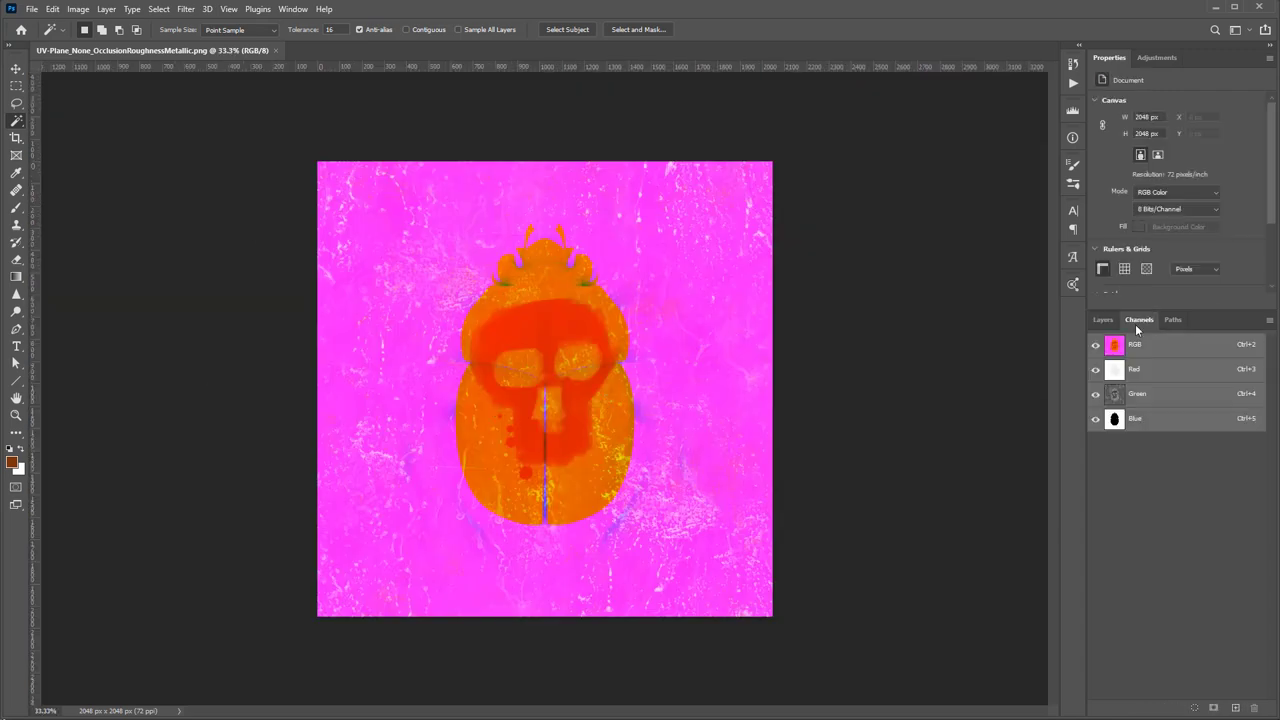
left_click(1160, 370)
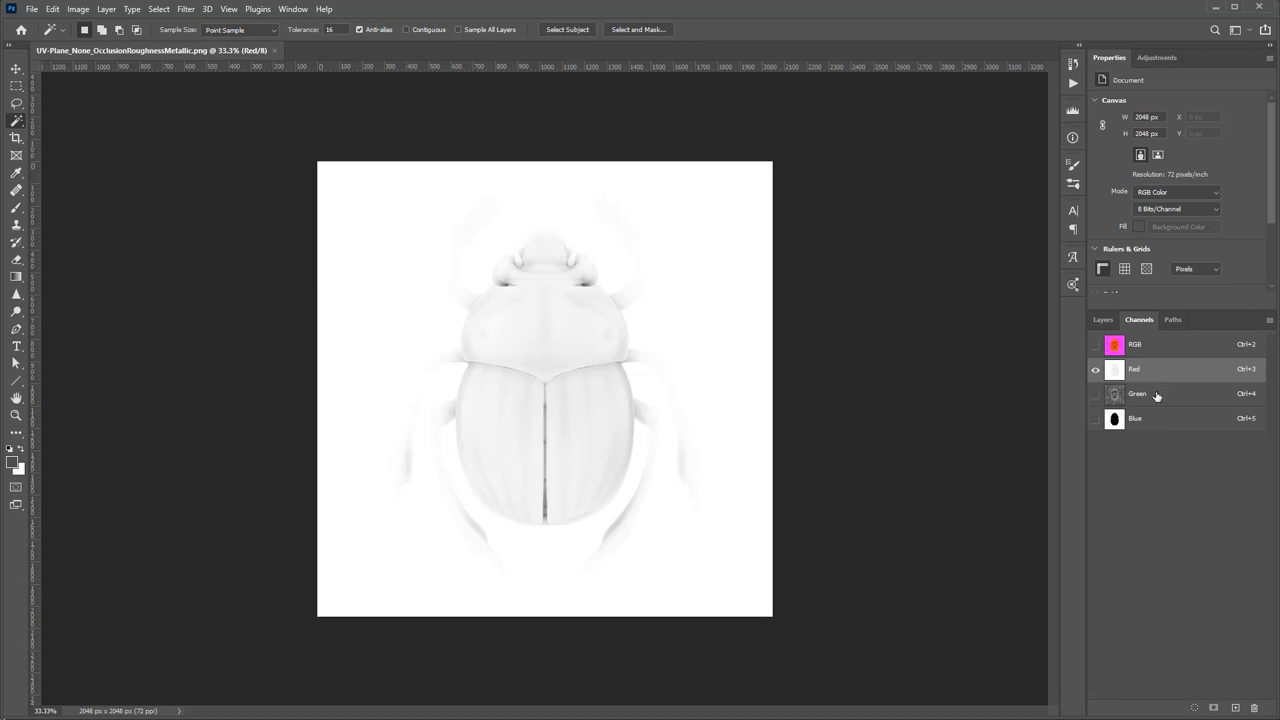
left_click(1157, 396)
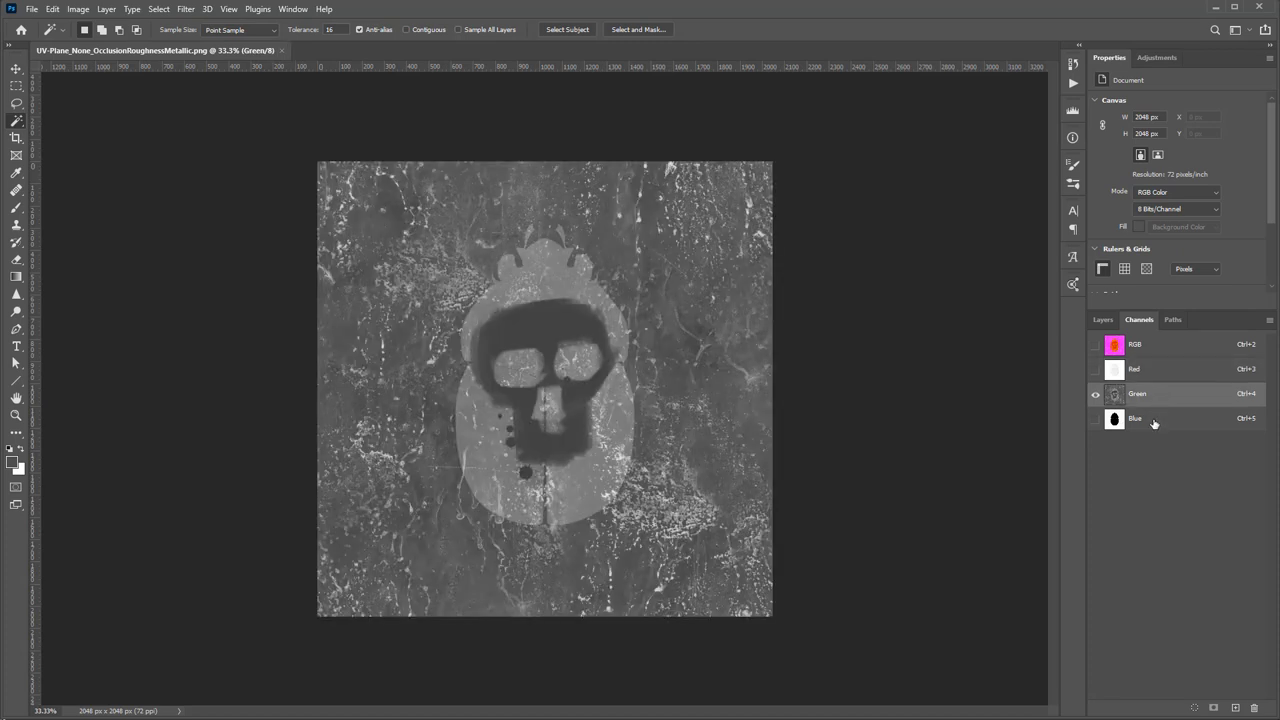
left_click(1154, 422)
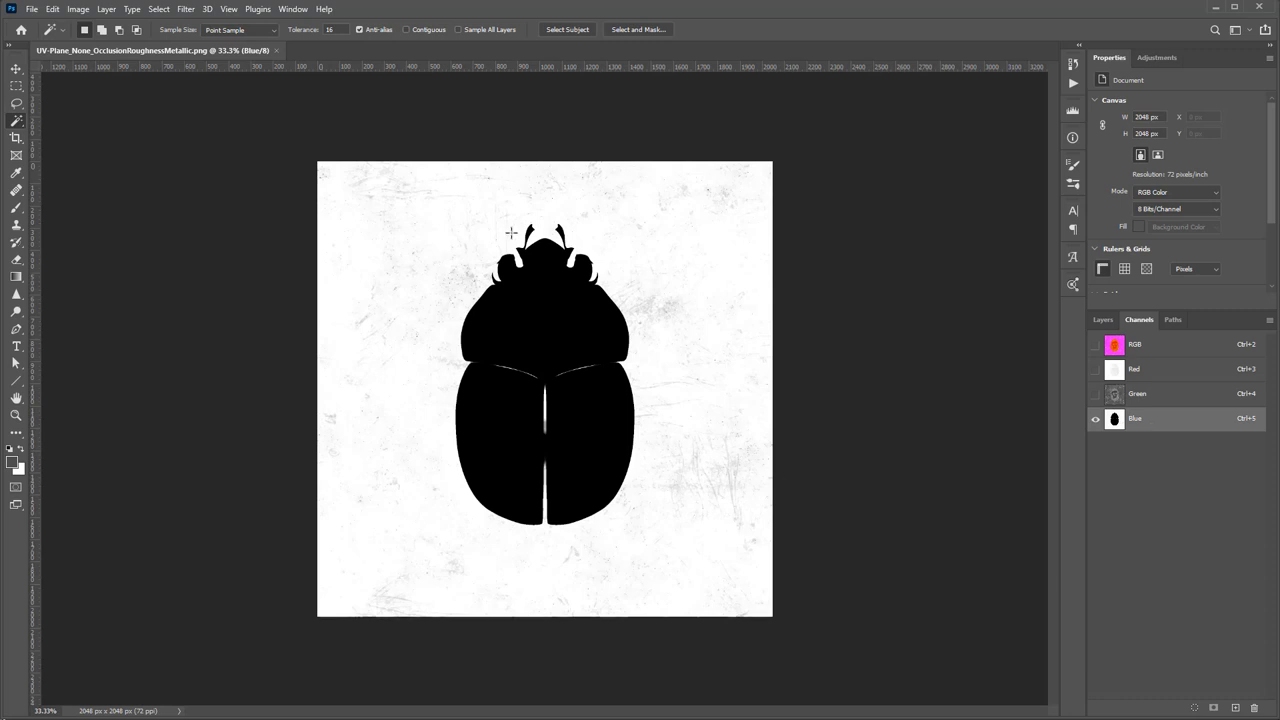
left_click(1147, 400)
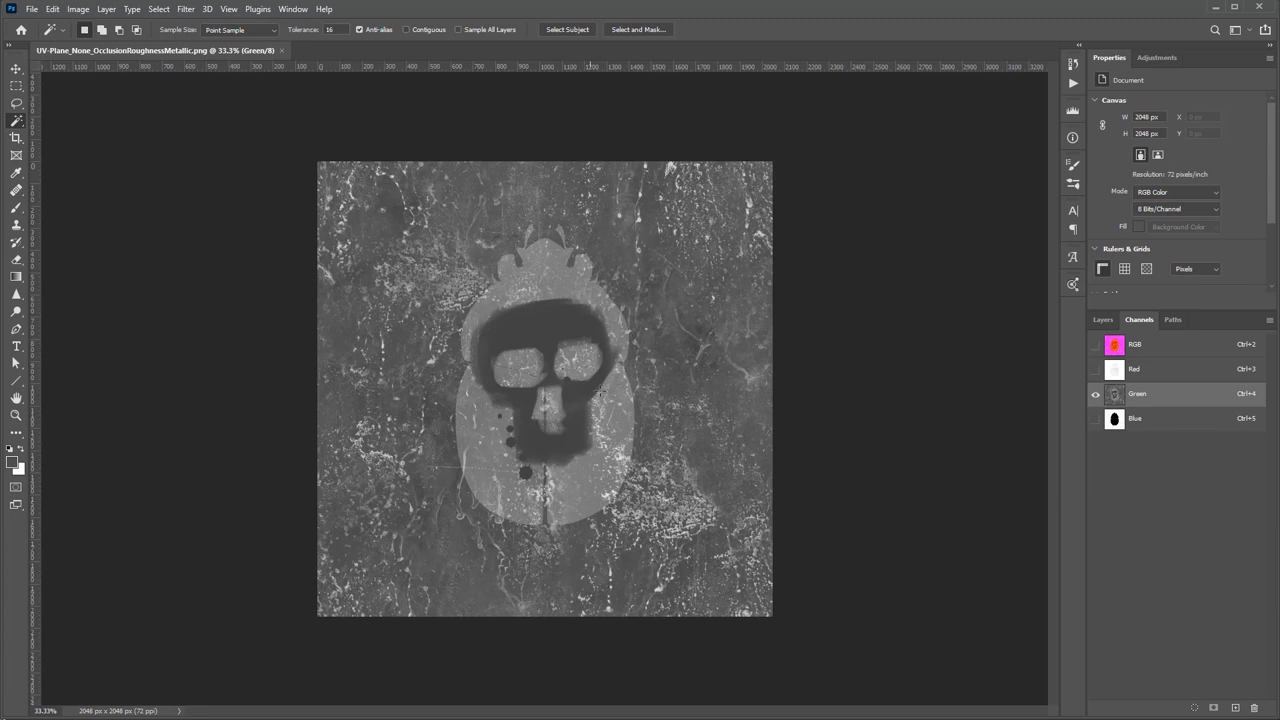
left_click(1198, 374)
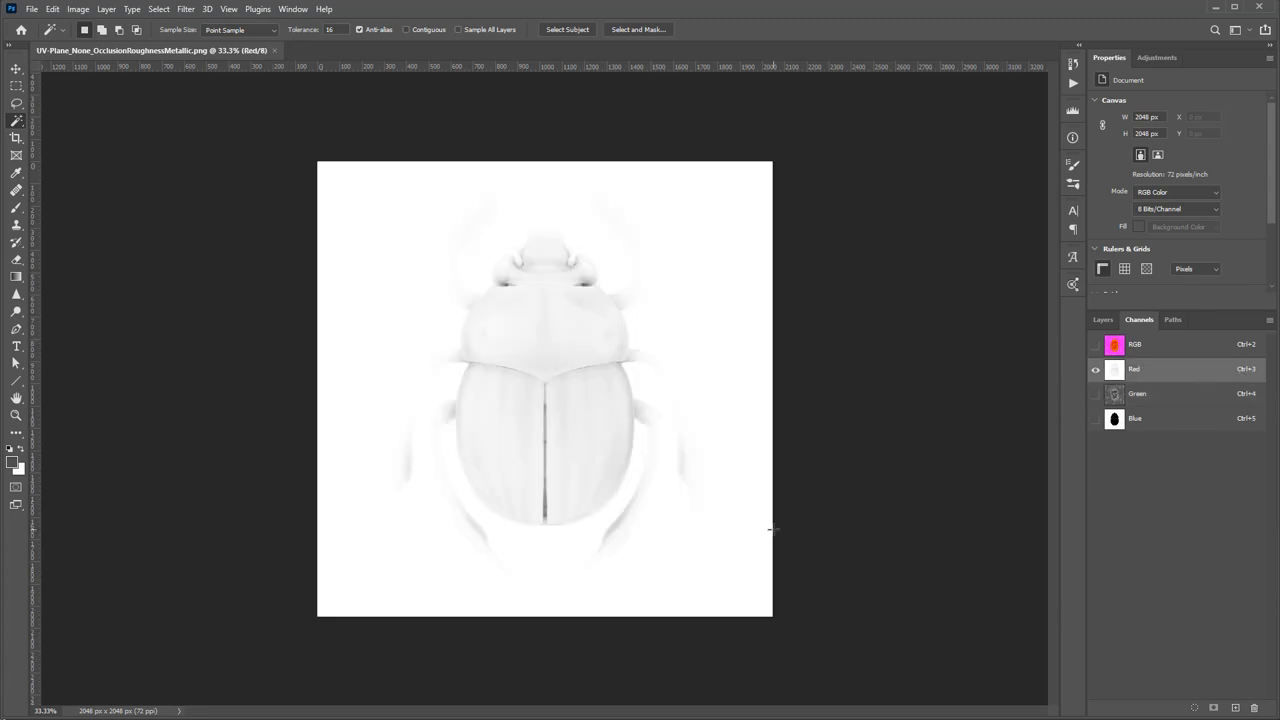
left_click(273, 50)
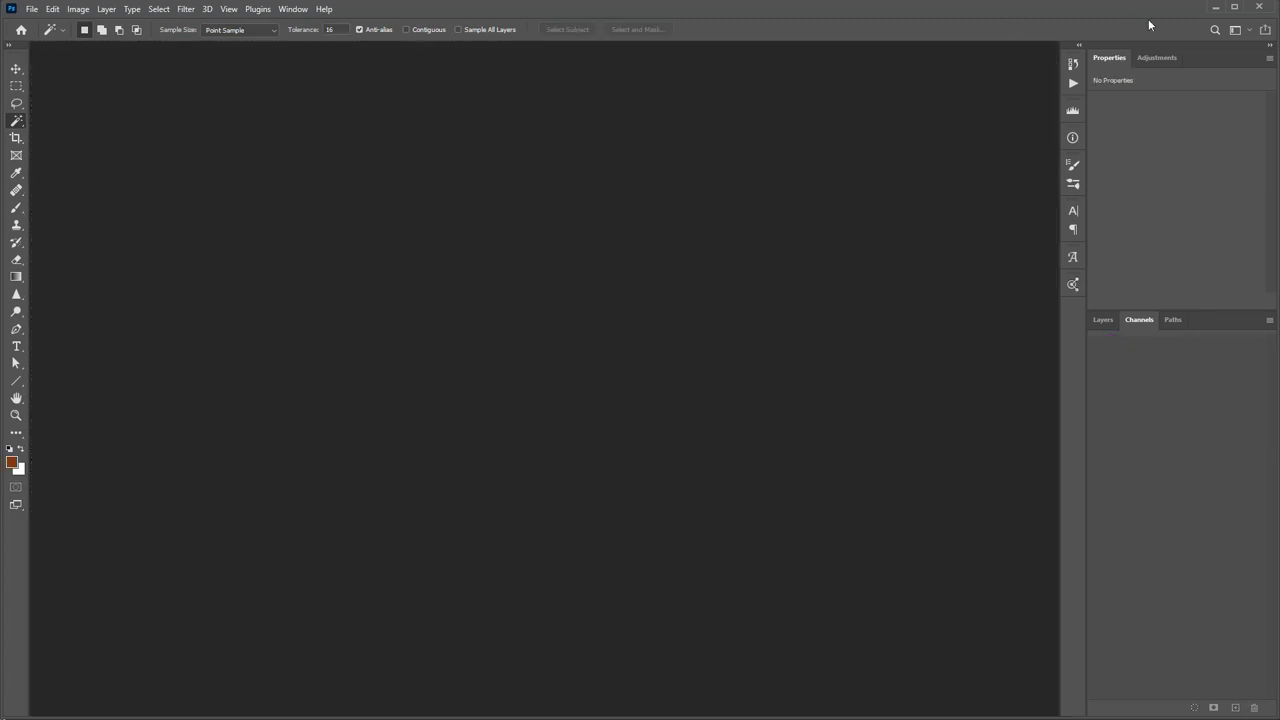
left_click(1216, 8)
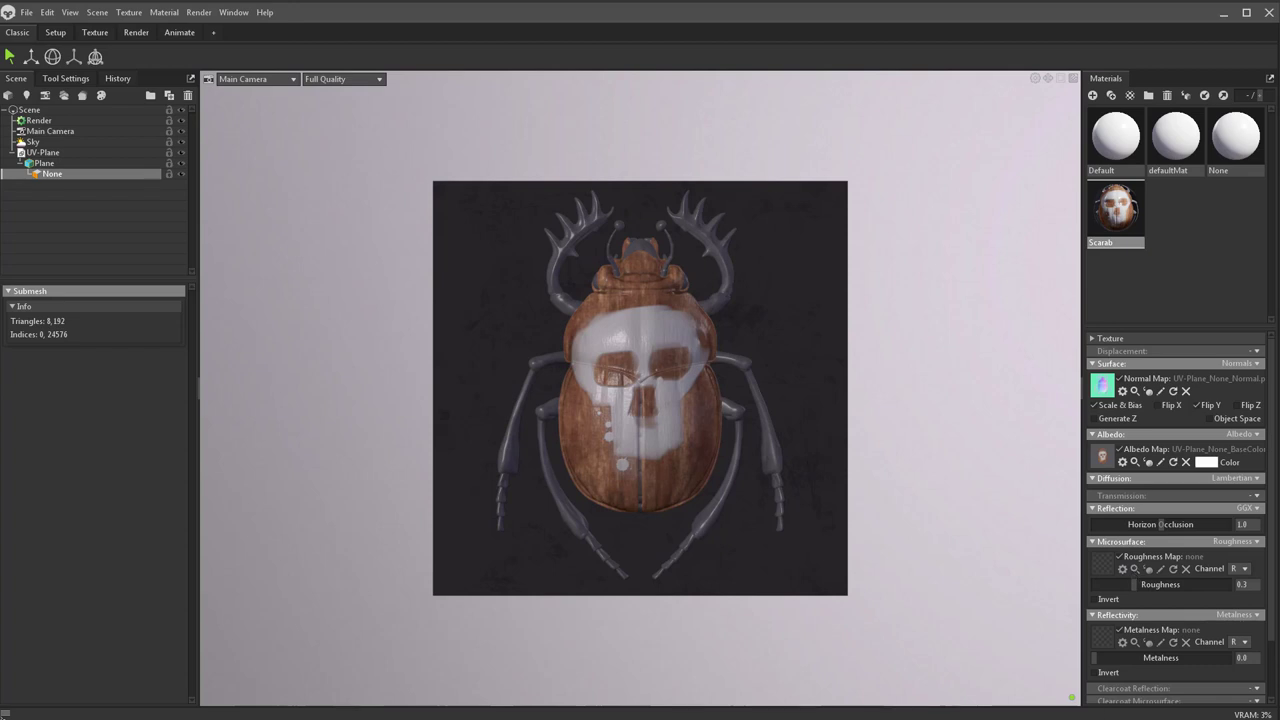
Step: Load the OcclusionRoughnessMetallic texture as the Scarab material's roughness map and set its channel to G
left_click_drag(1279, 690, 1102, 564)
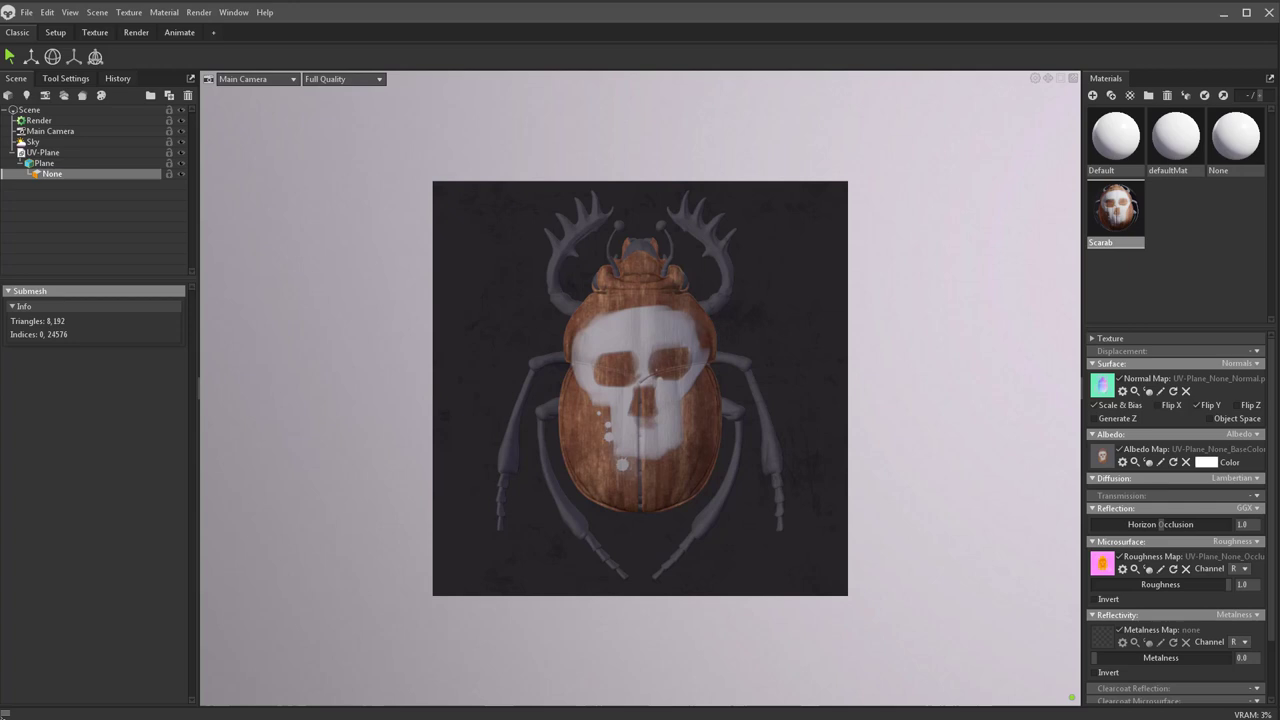
left_click(1245, 569)
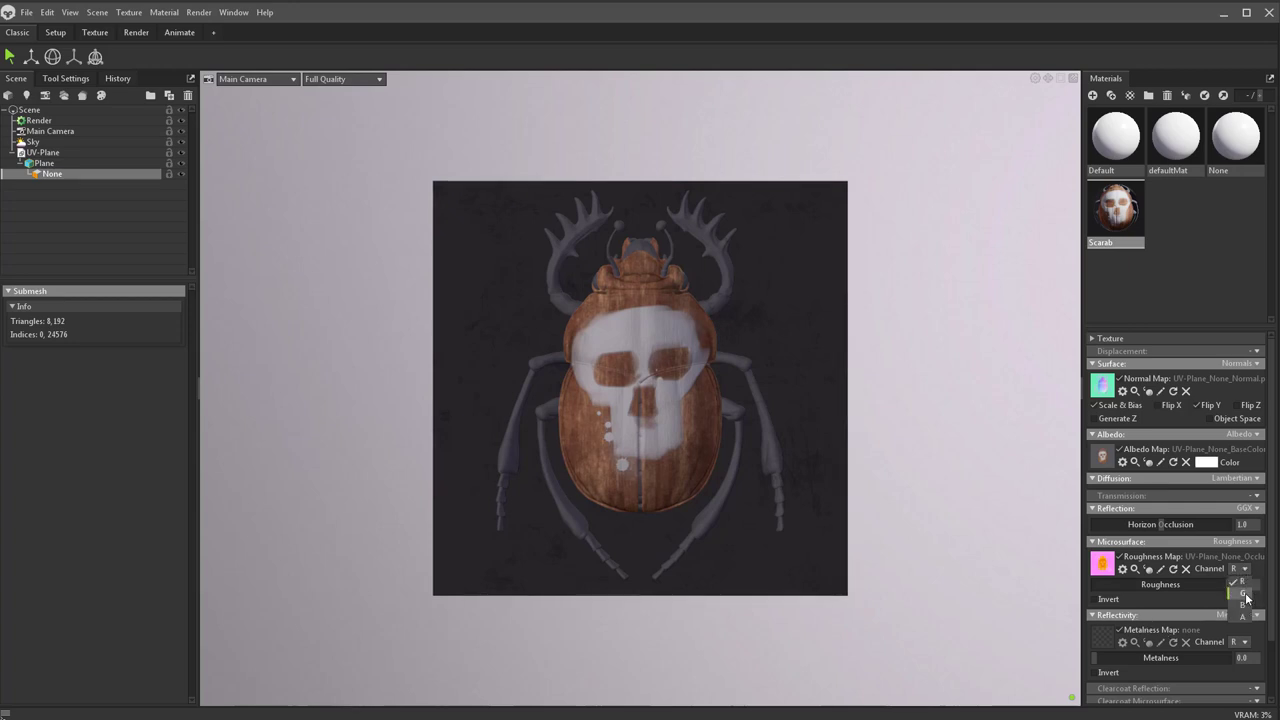
left_click(1243, 593)
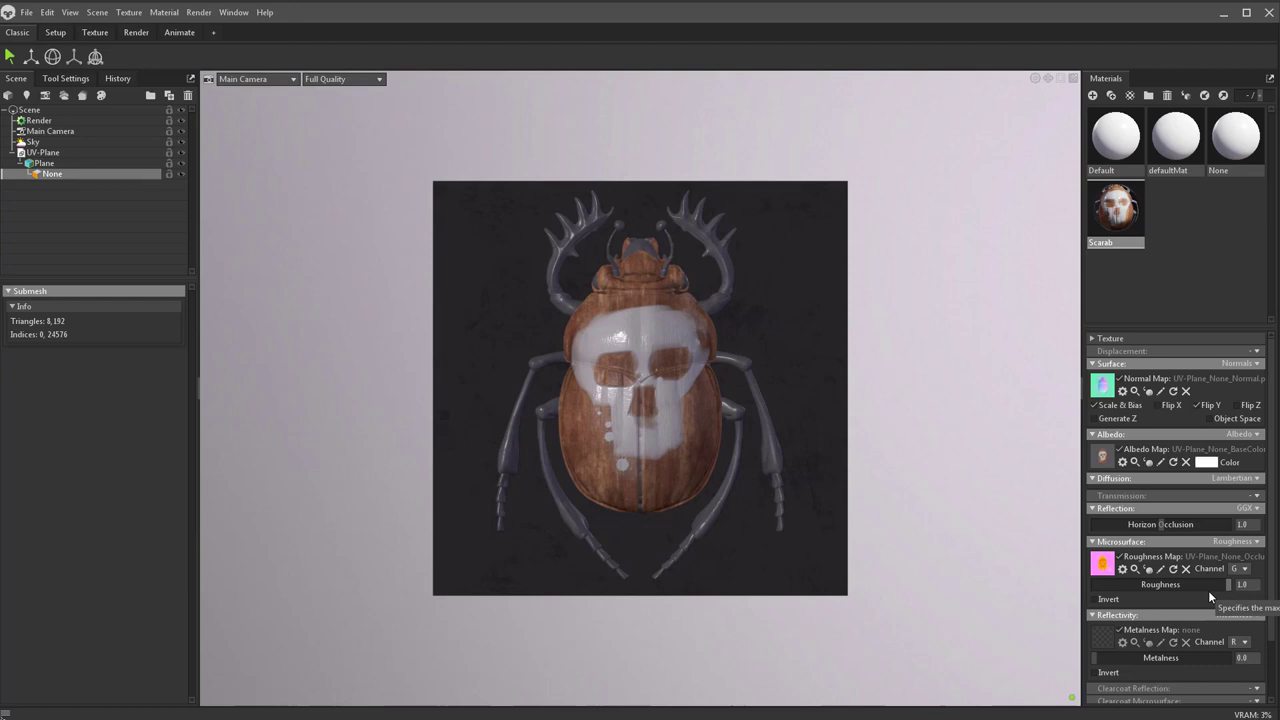
Step: Load the OcclusionRoughnessMetallic texture as the Scarab material's metalness map and set its channel to B
left_click(1258, 542)
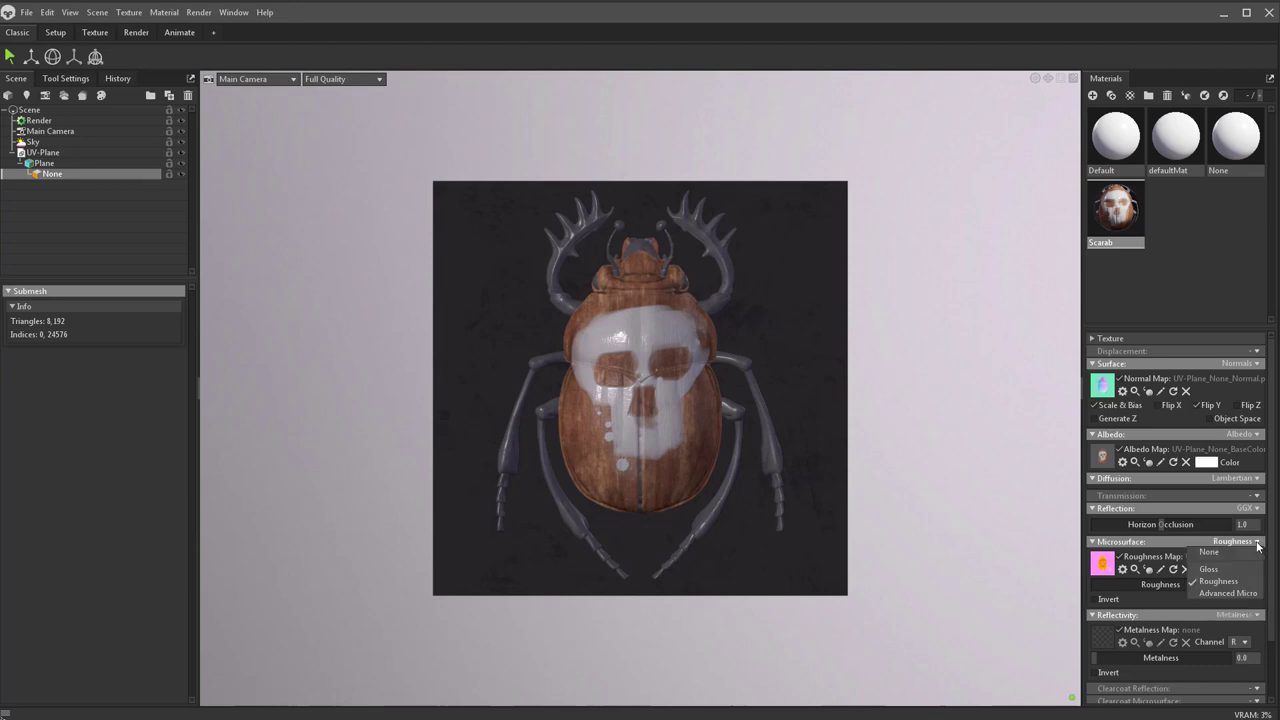
left_click(1218, 581)
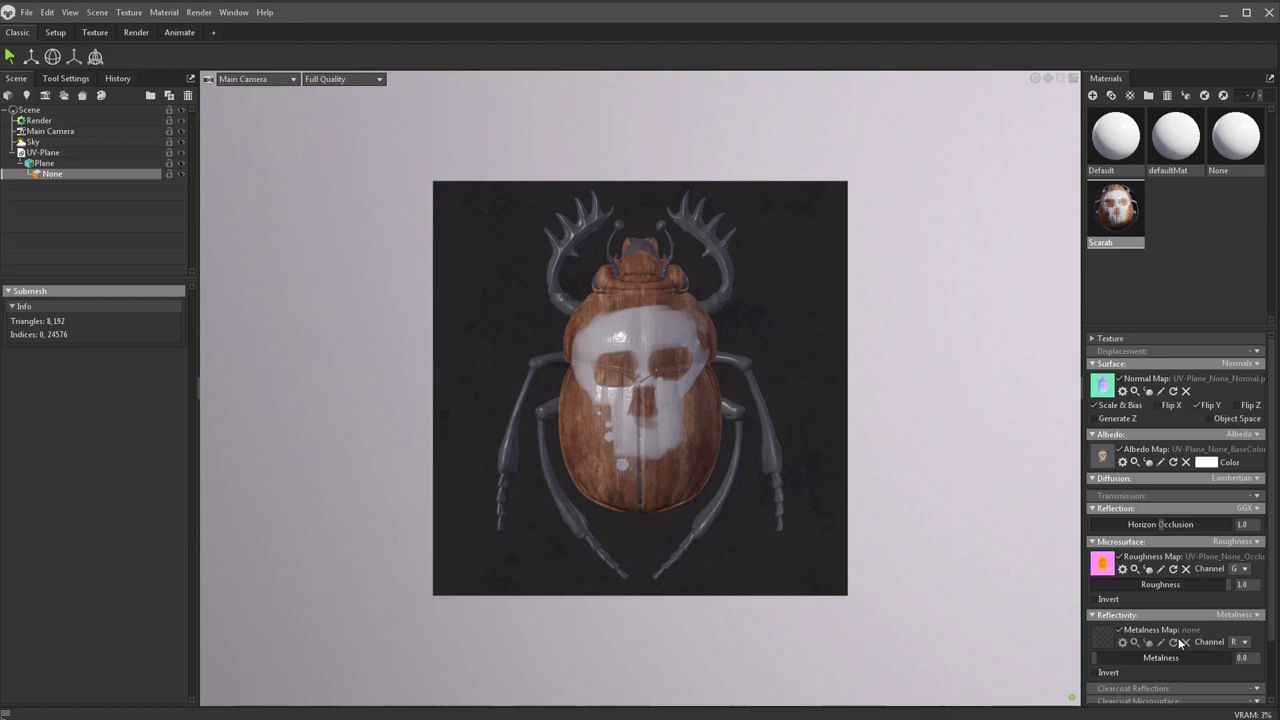
left_click(1259, 615)
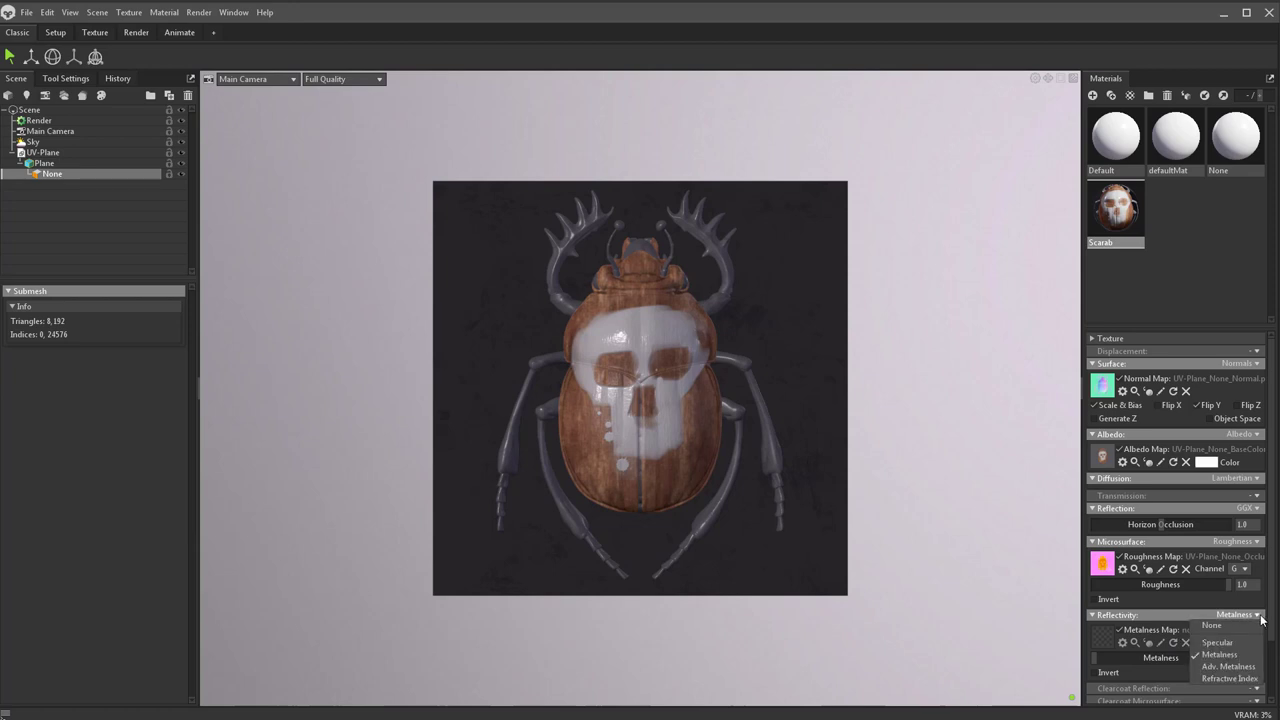
left_click(1261, 619)
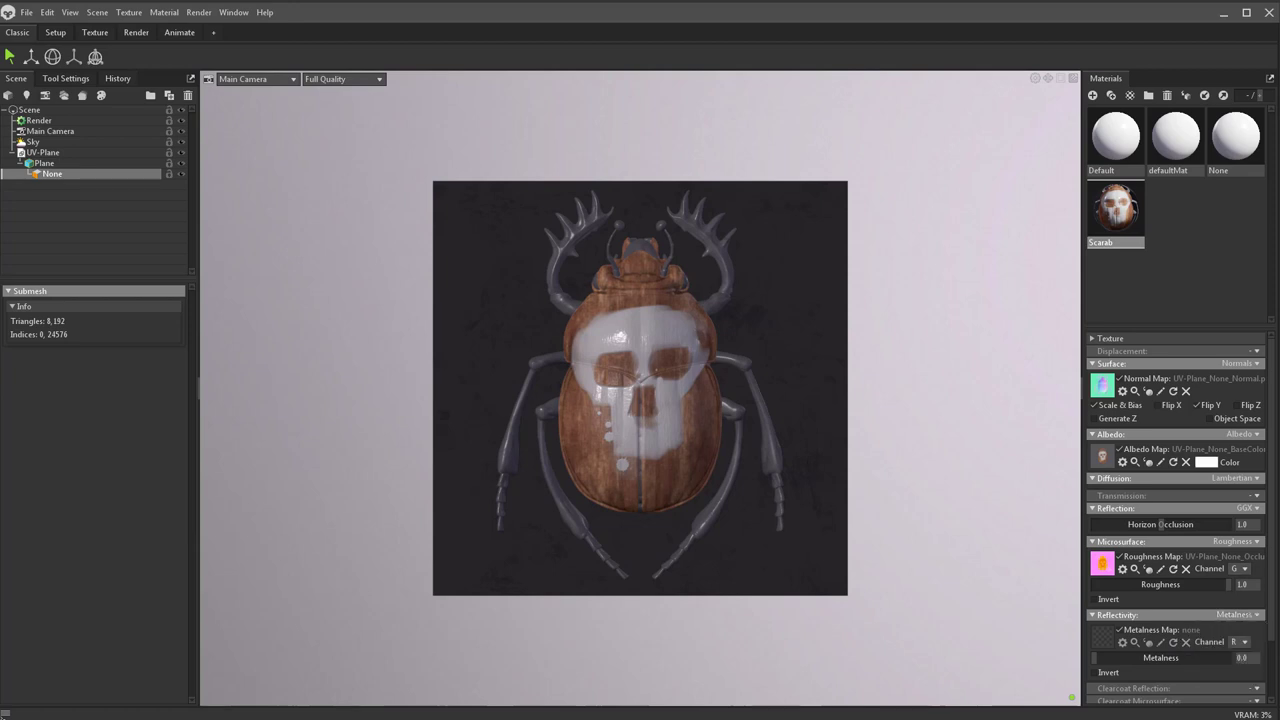
left_click_drag(1200, 663, 1102, 637)
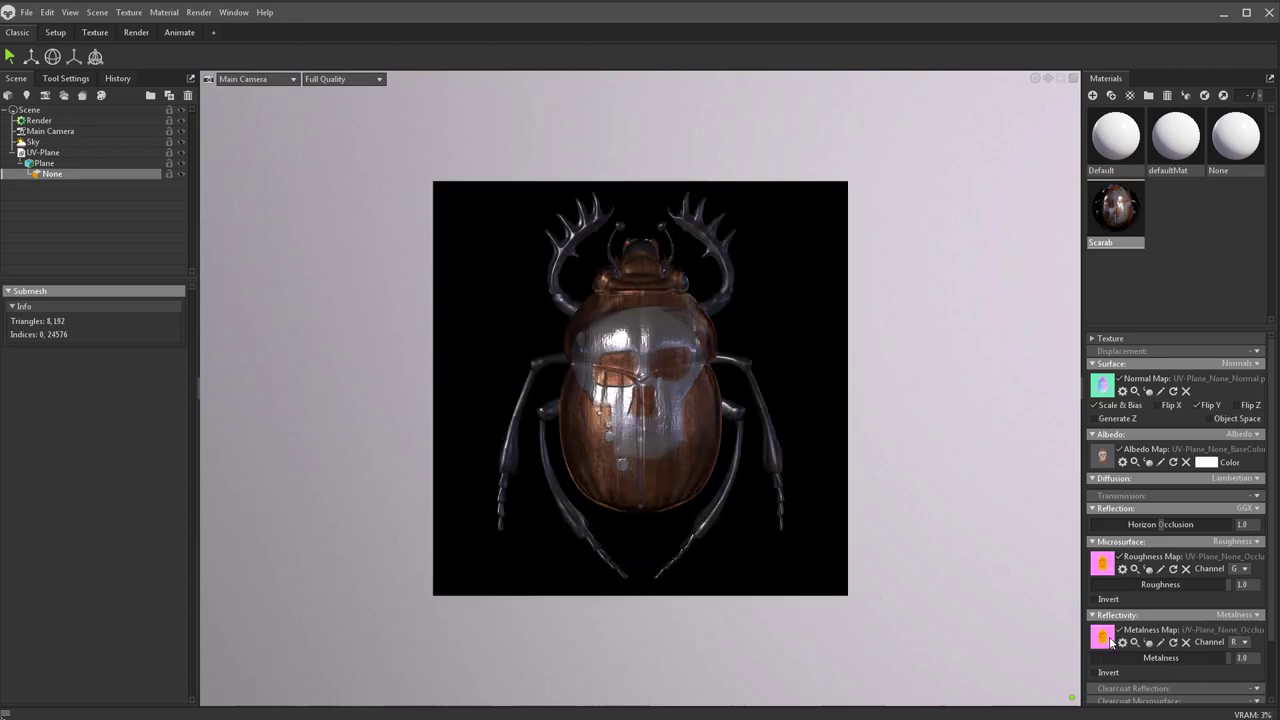
left_click(1240, 641)
left_click(1249, 682)
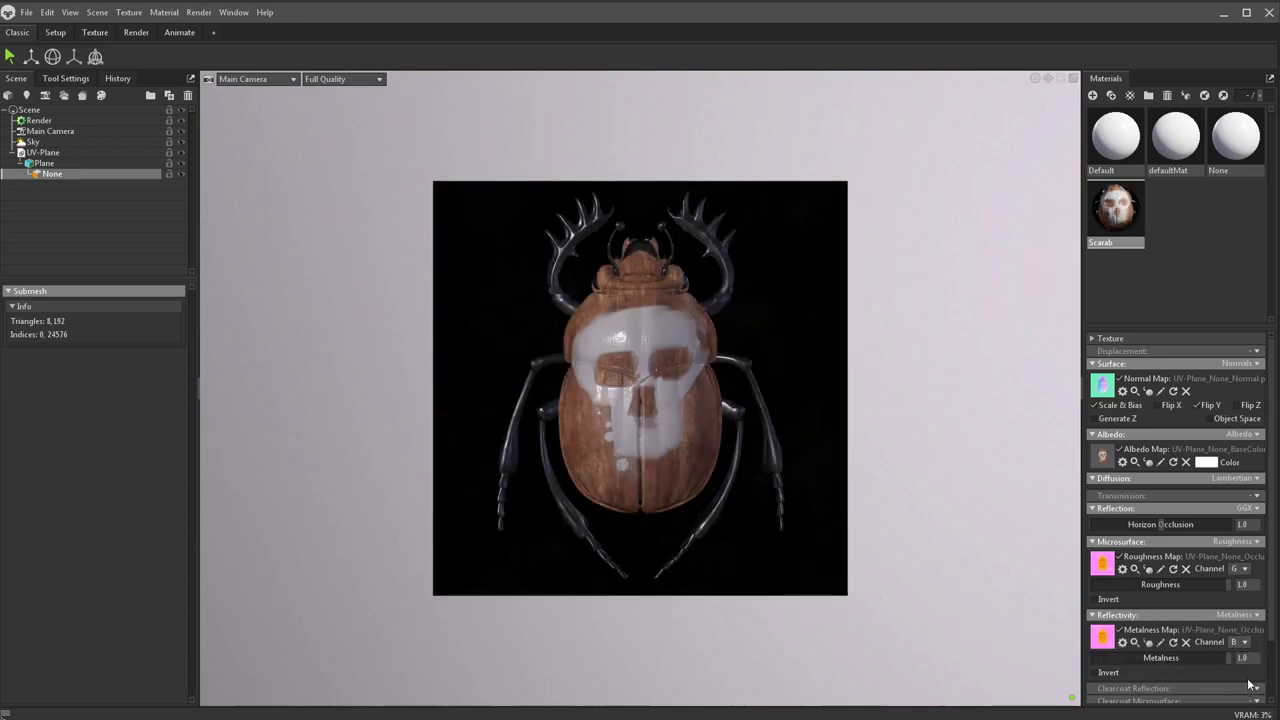
Step: Enable Occlusion on the Scarab material, load the OcclusionRoughnessMetallic texture as its occlusion map and keep the channel at R
scroll(1249, 684, "down", 3)
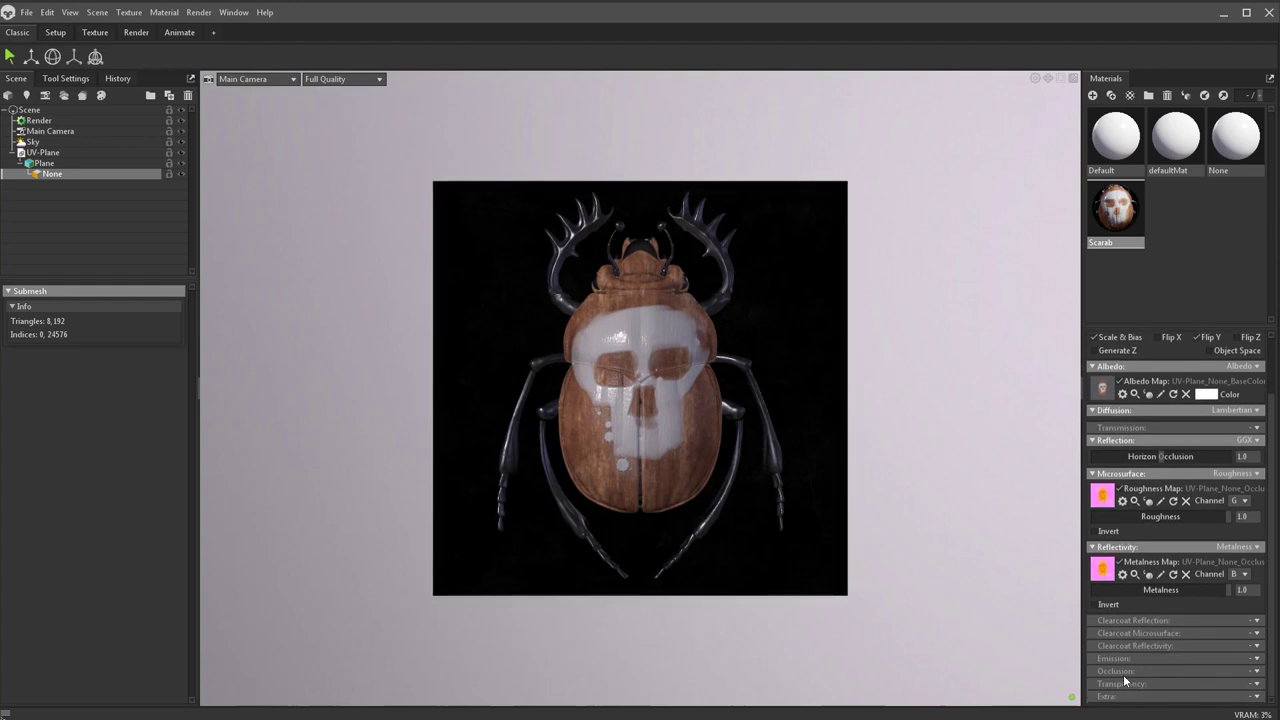
left_click(1255, 671)
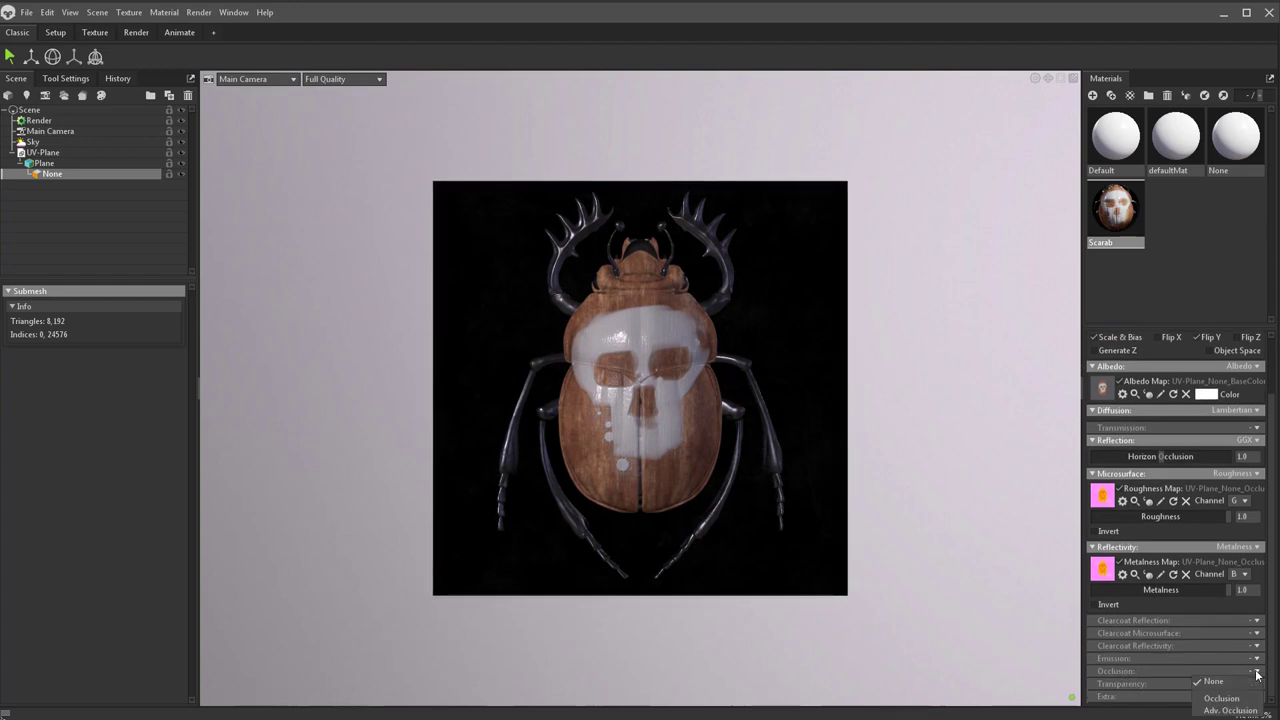
left_click(1230, 698)
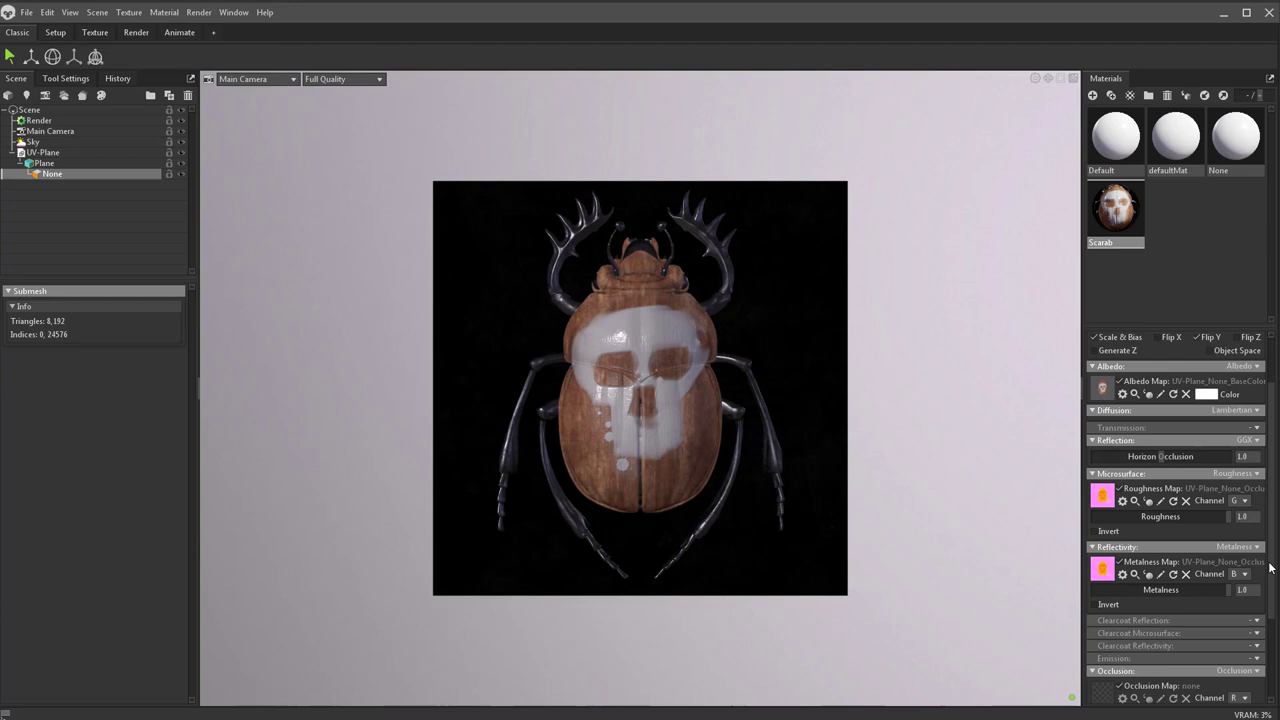
left_click_drag(1273, 567, 1272, 660)
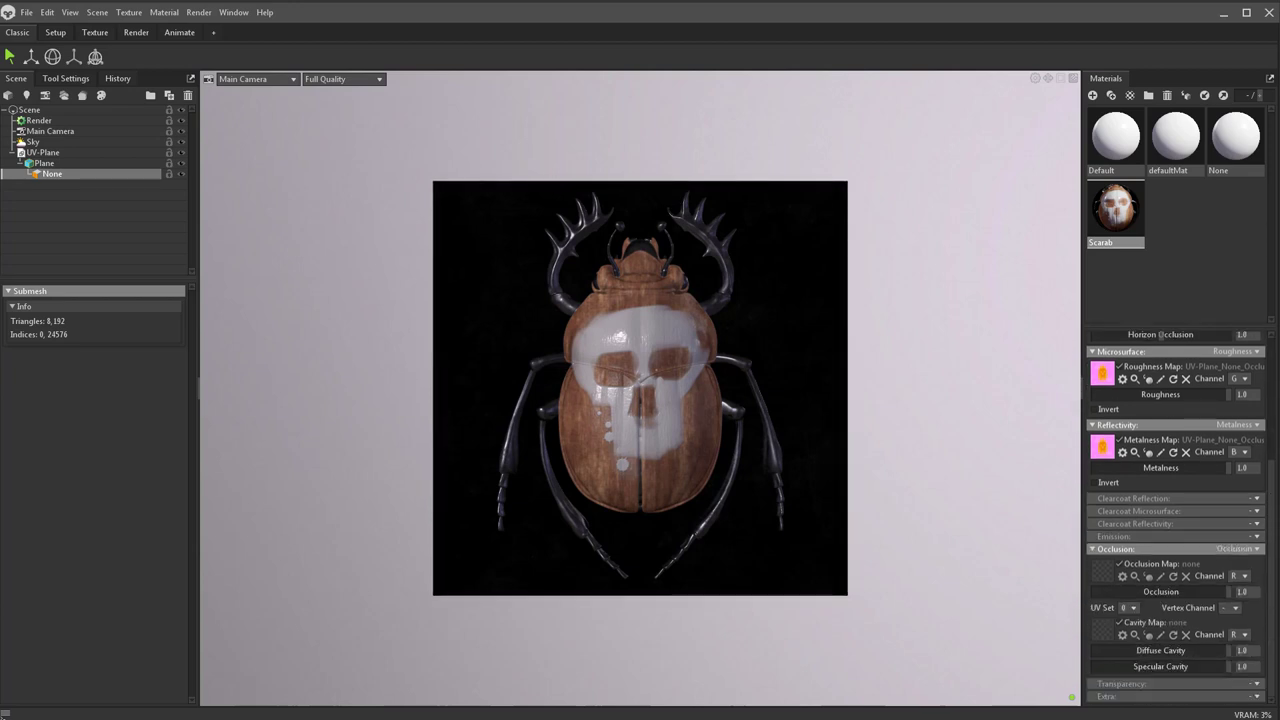
left_click_drag(1192, 715, 1103, 578)
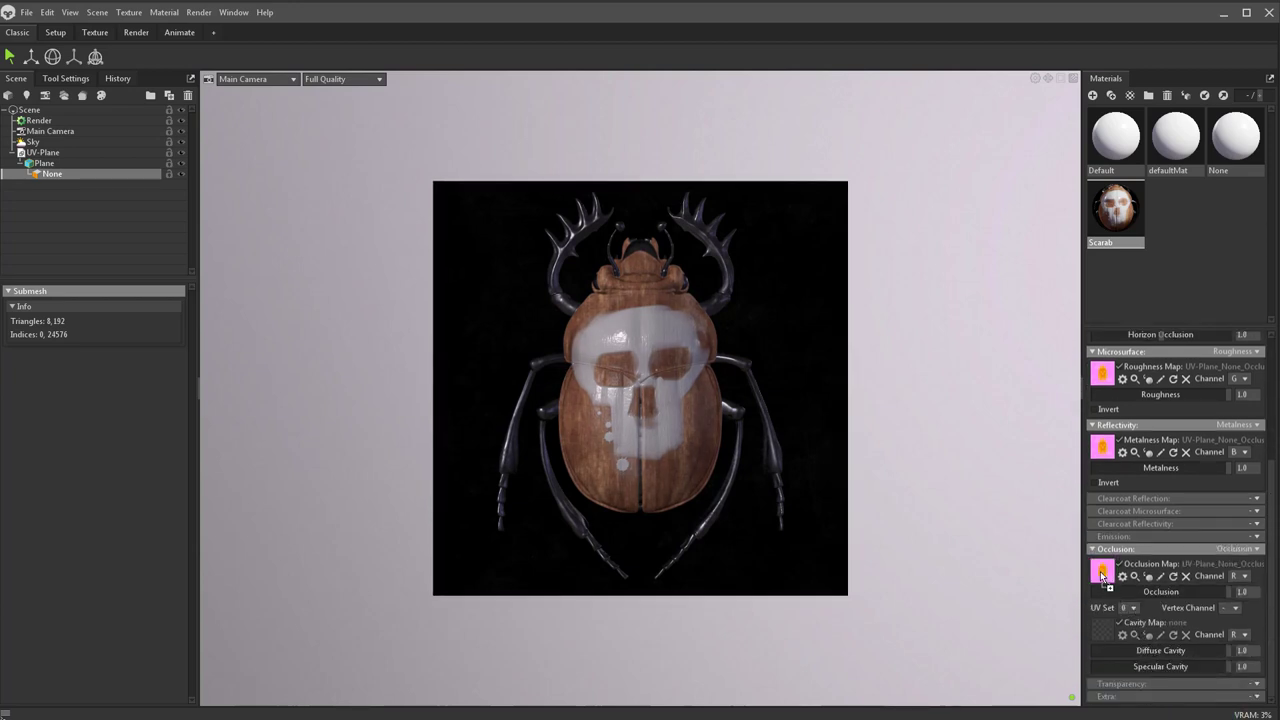
left_click(1248, 578)
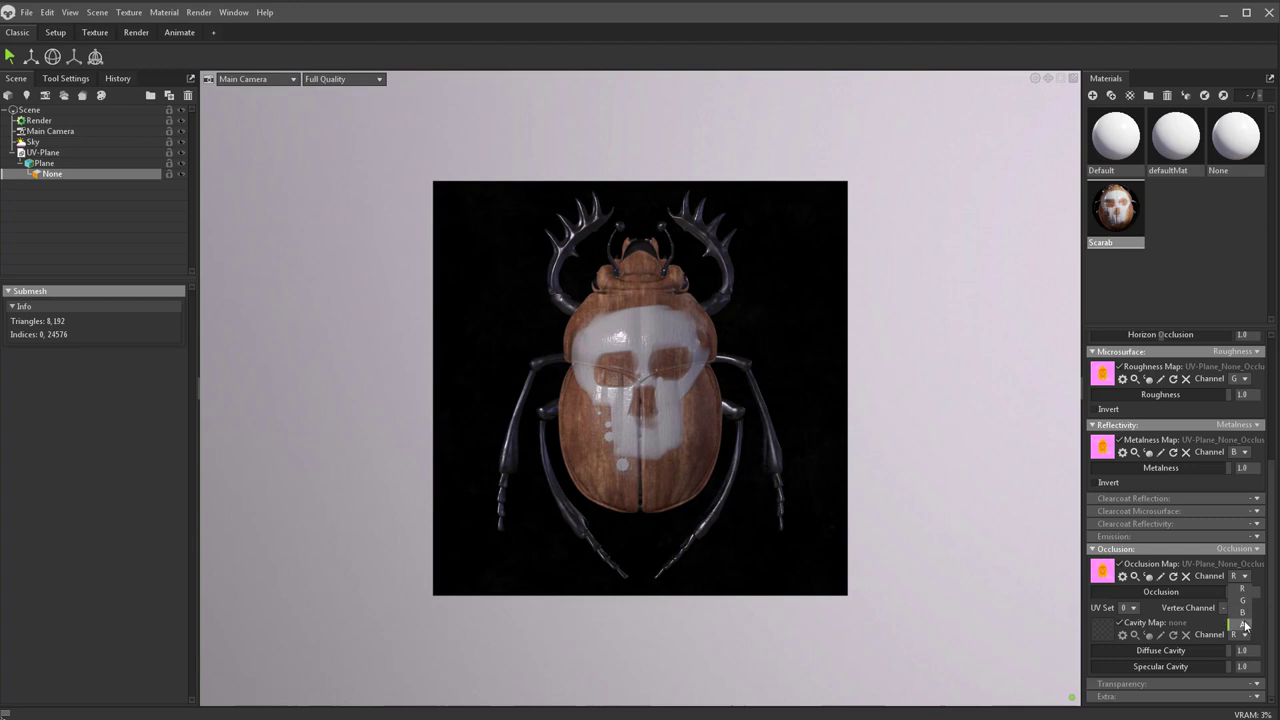
left_click(1246, 589)
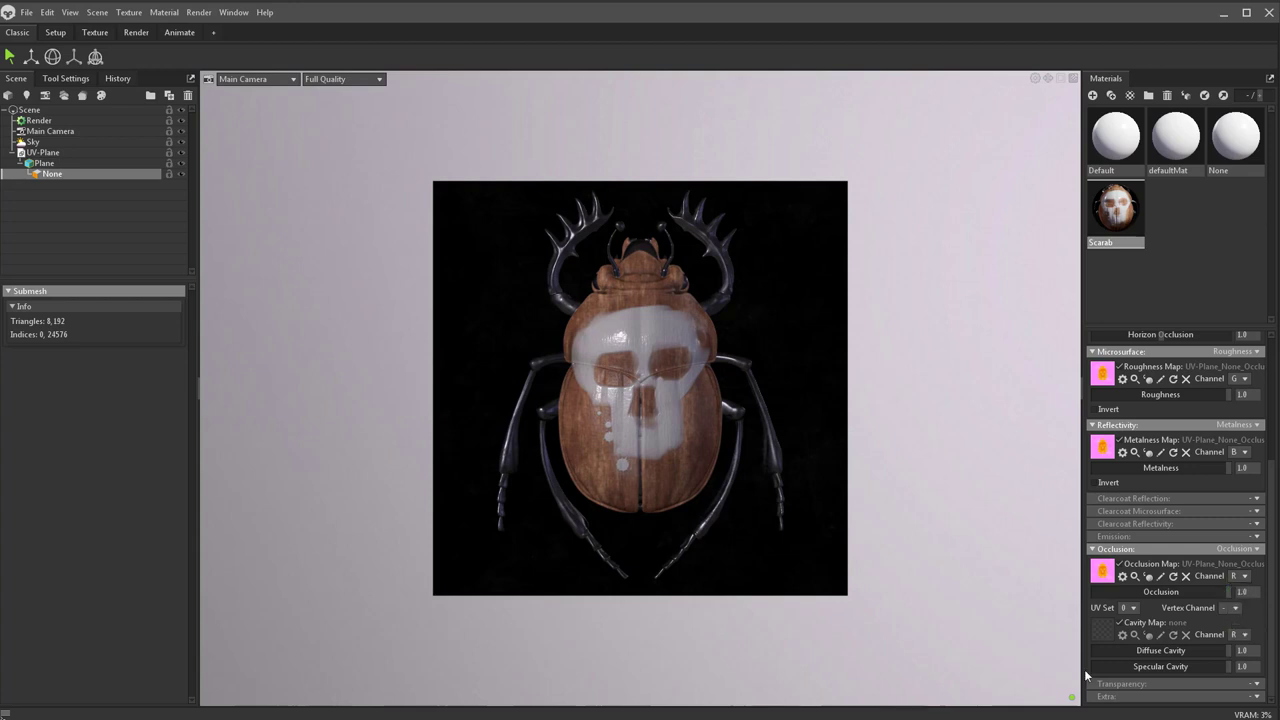
Step: Set the Scarab material's transparency to Cutout and check the transparent background of UV-Plane_None_BaseColor.png in Photoshop
left_click(1256, 683)
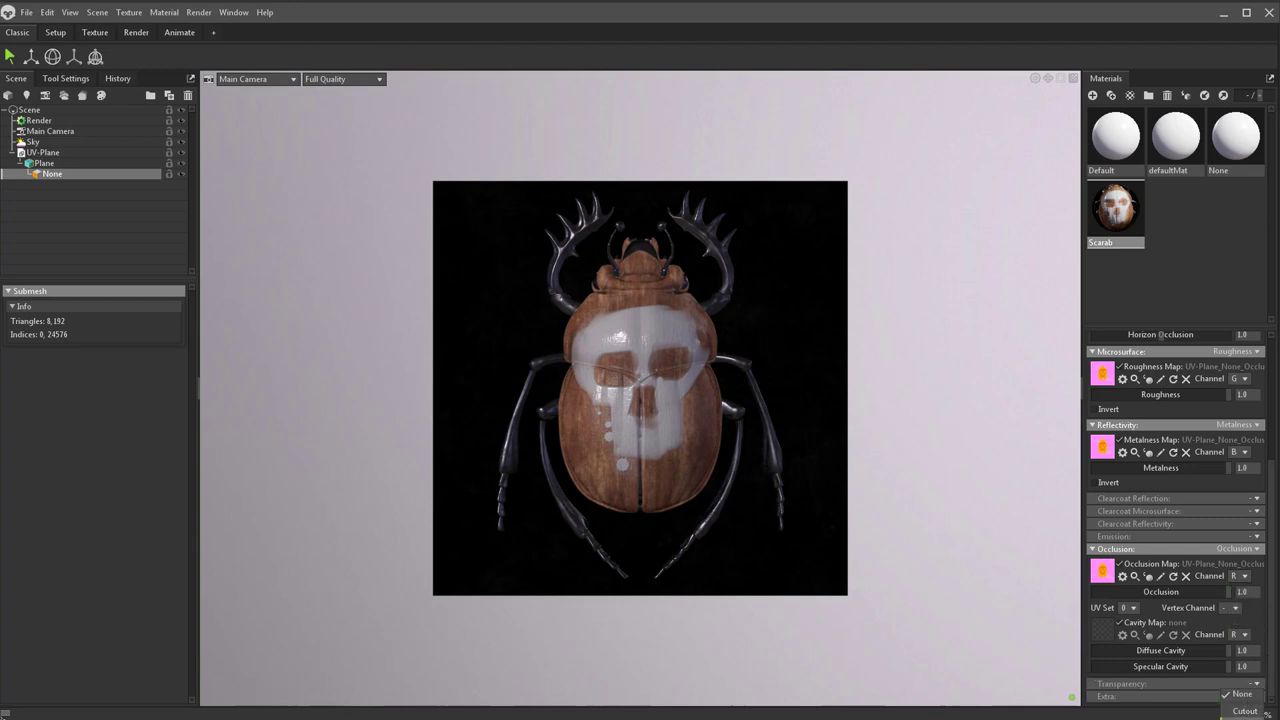
left_click(1245, 711)
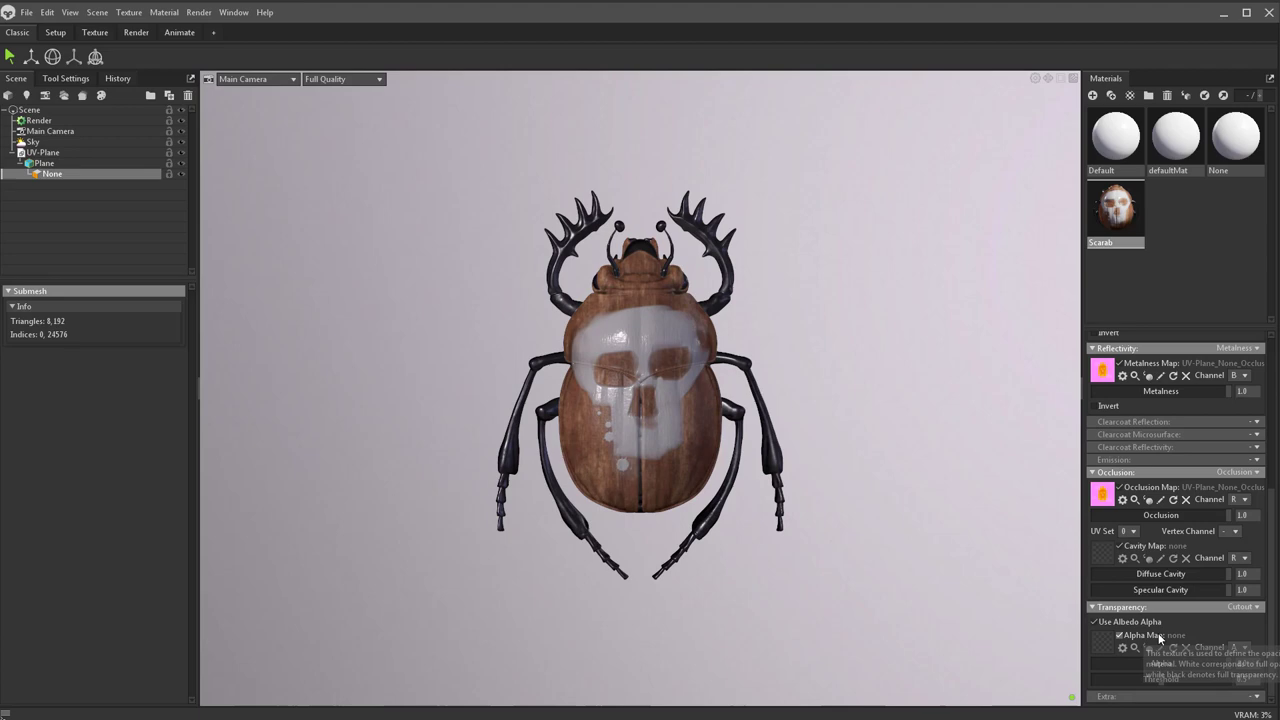
scroll(1160, 600, "up", 5)
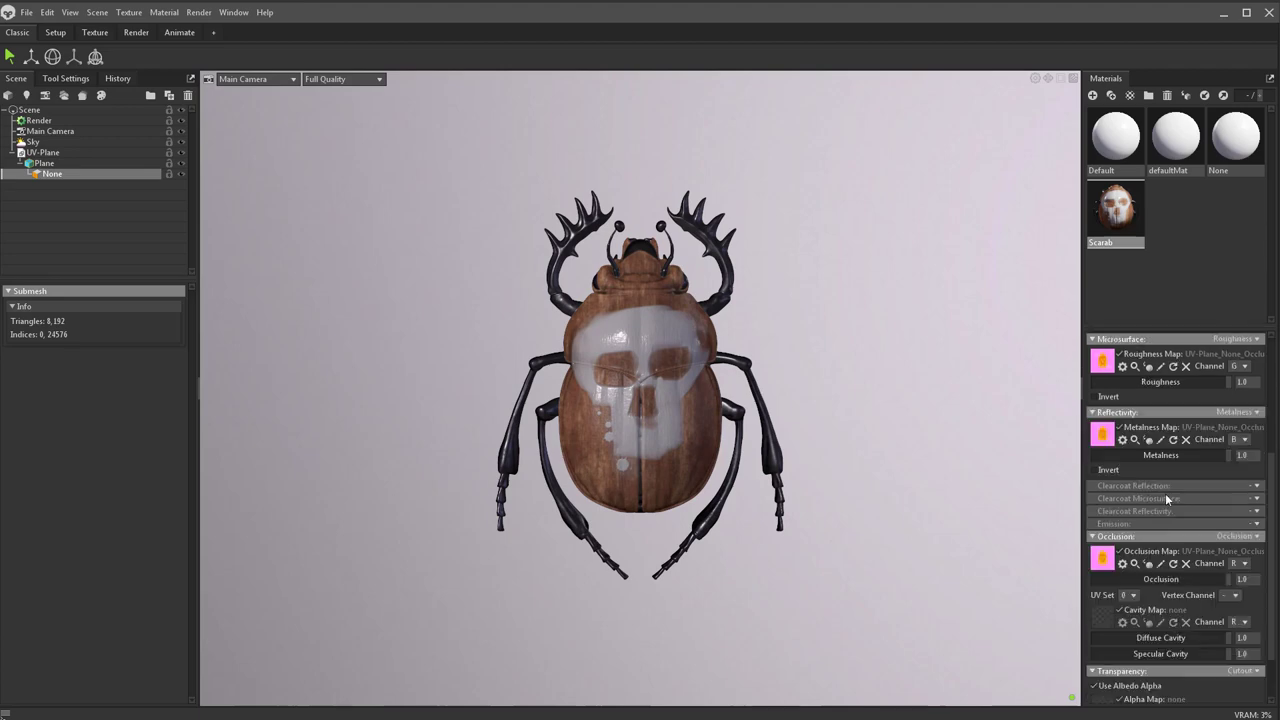
scroll(1160, 510, "up", 2)
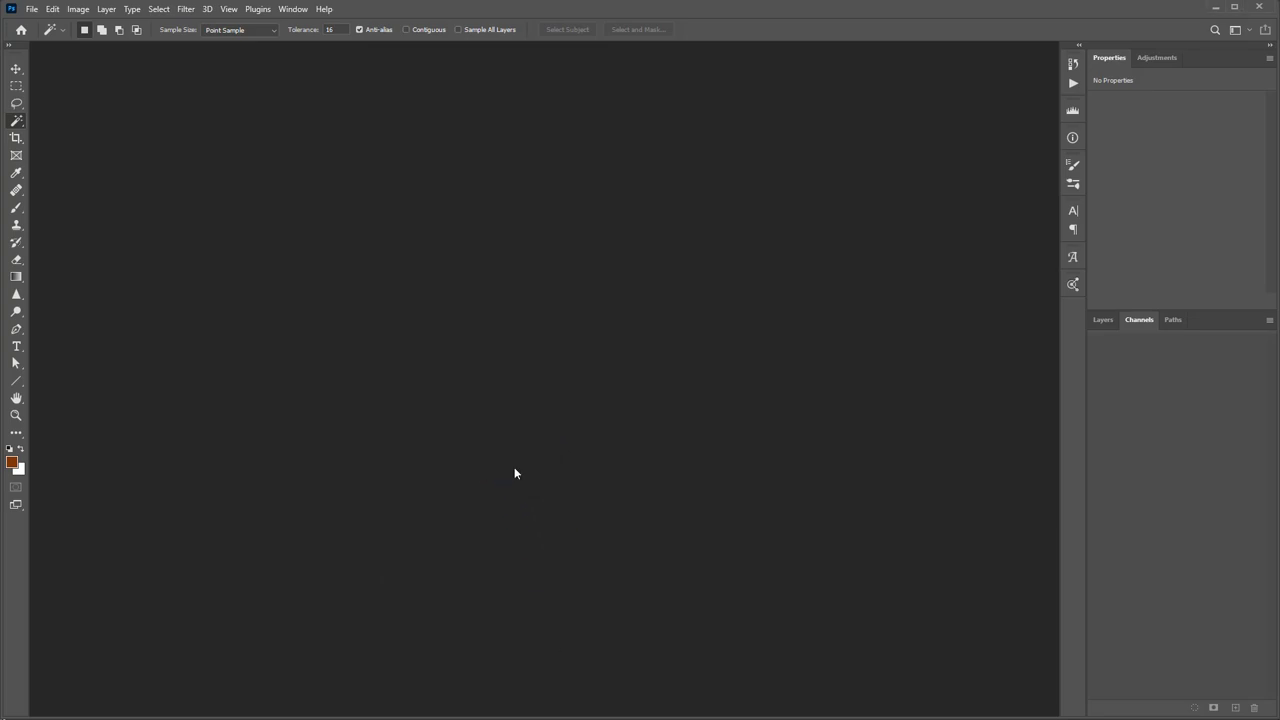
left_click(1104, 320)
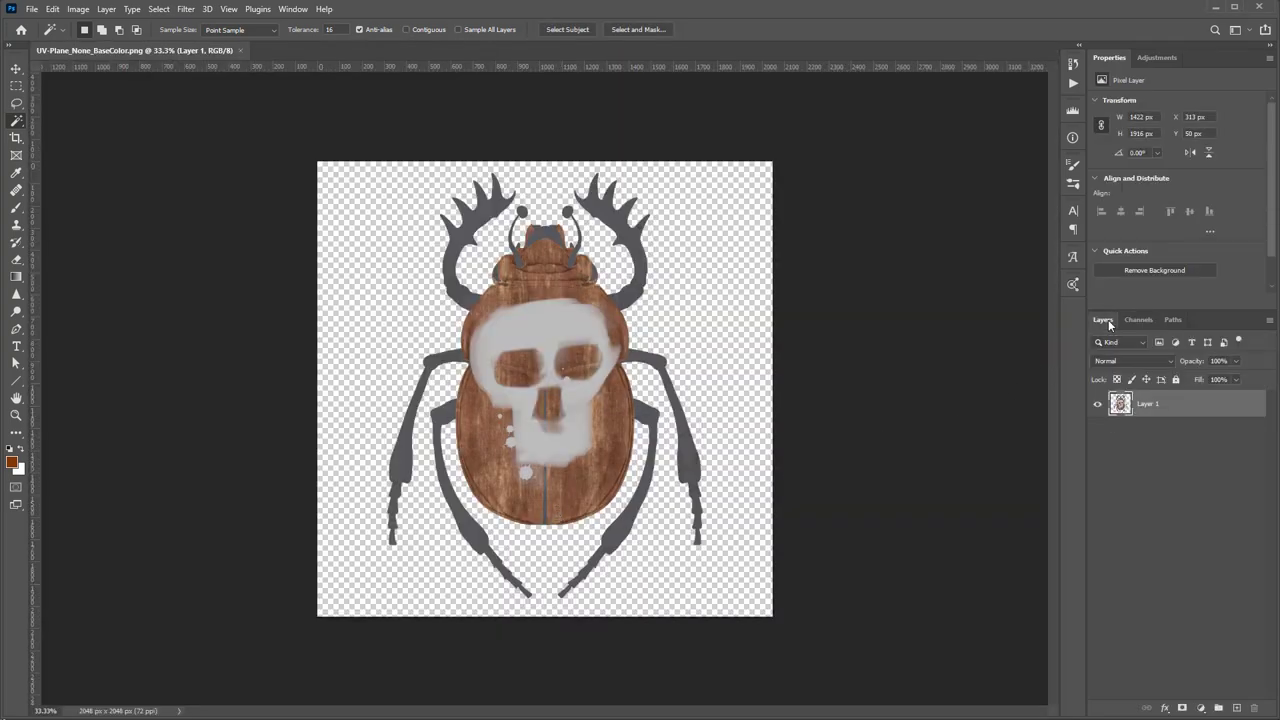
left_click(1216, 5)
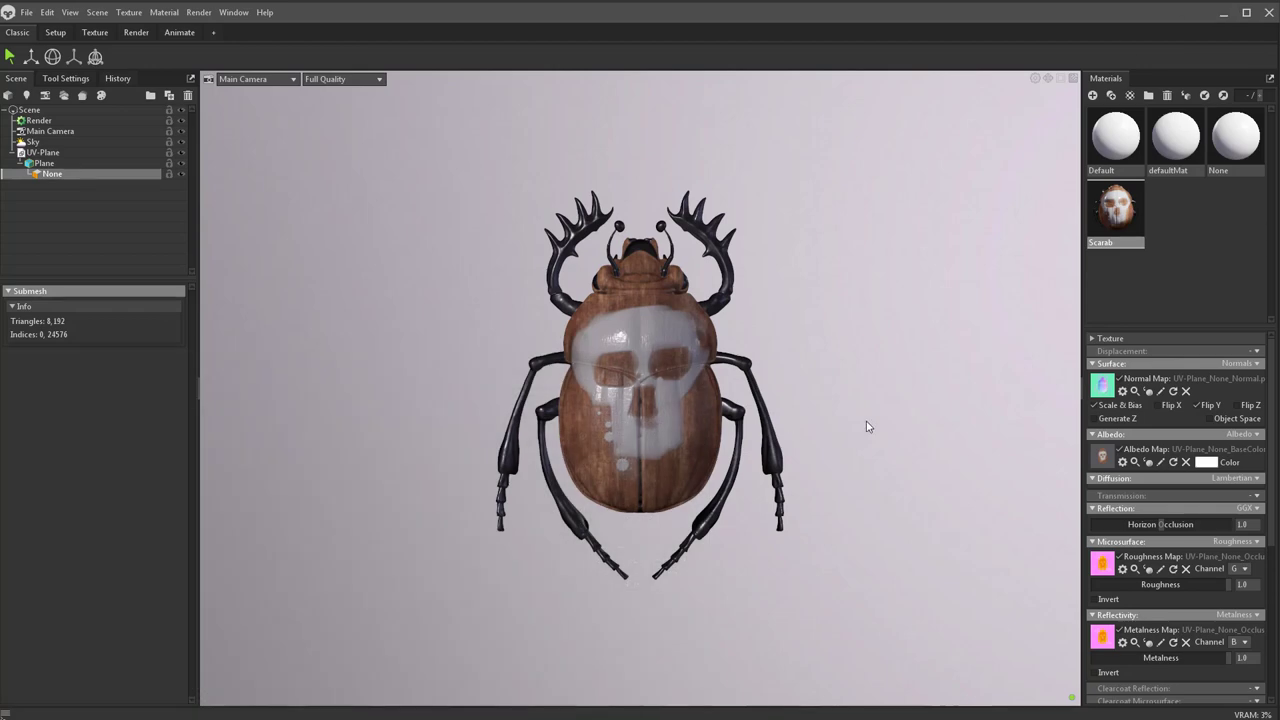
Step: Inspect the cut-out scarab from several angles and set the Scarab material's displacement to Height
left_click_drag(828, 341, 1070, 518)
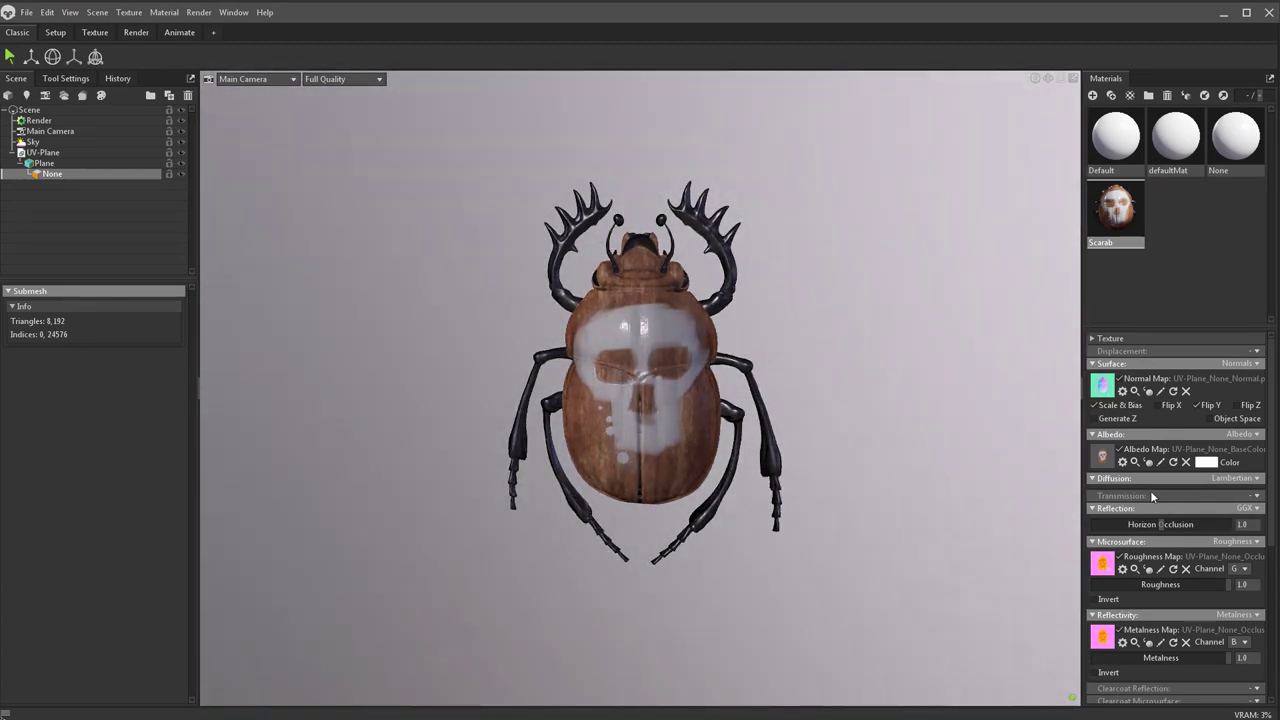
left_click_drag(906, 379, 1061, 482, "shift")
scroll(884, 350, "up", 2)
left_click_drag(884, 350, 931, 360)
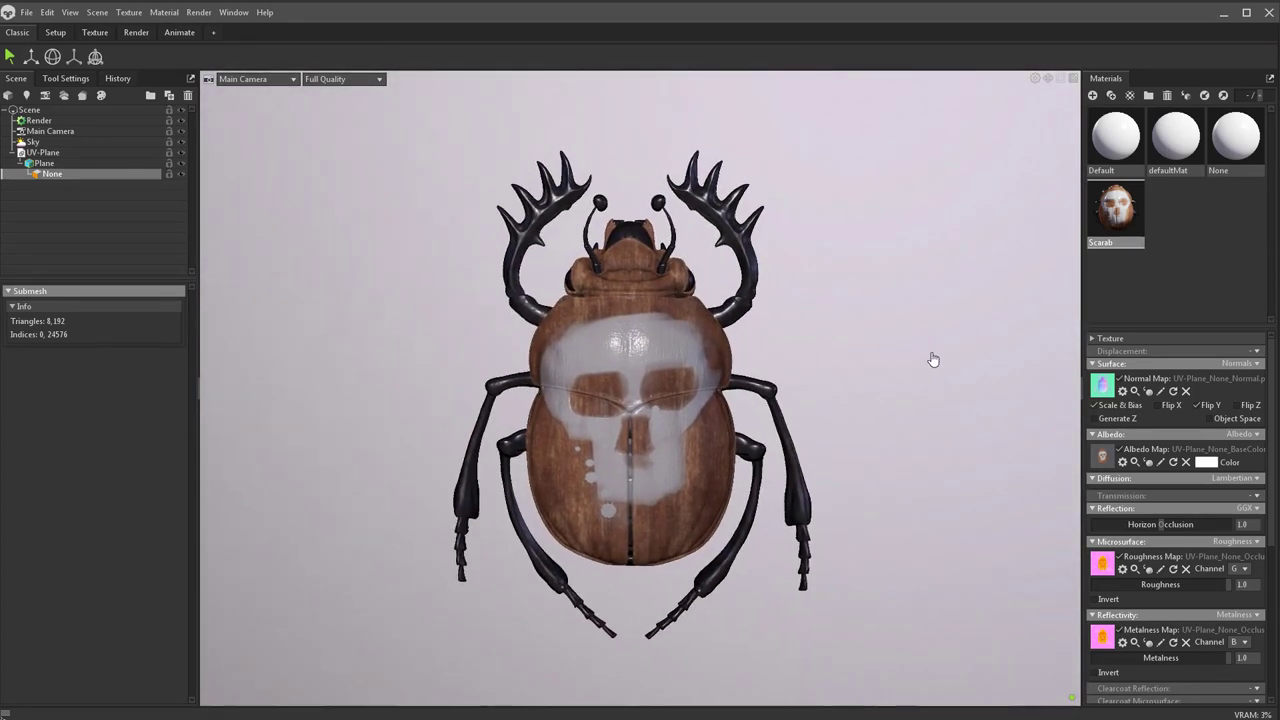
left_click(1257, 351)
left_click(1245, 378)
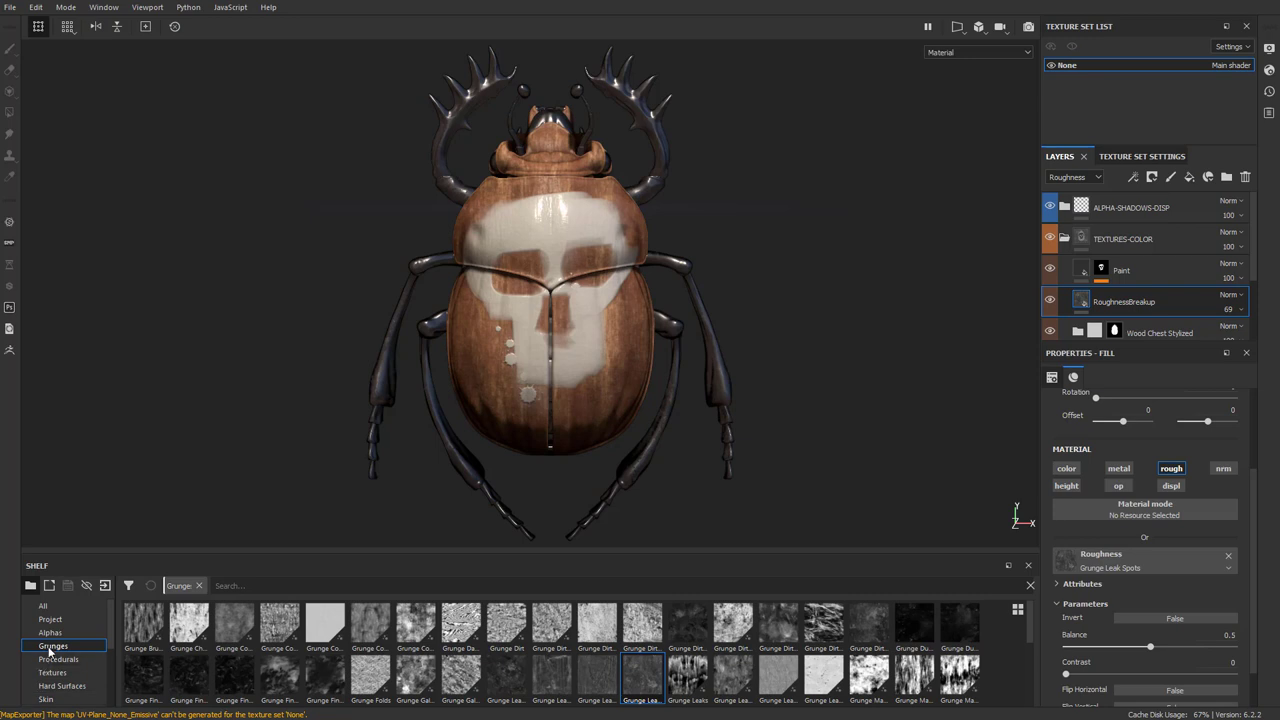
Step: In Substance Painter, export the project's displacement texture resource to the Desktop folder
left_click(62, 621)
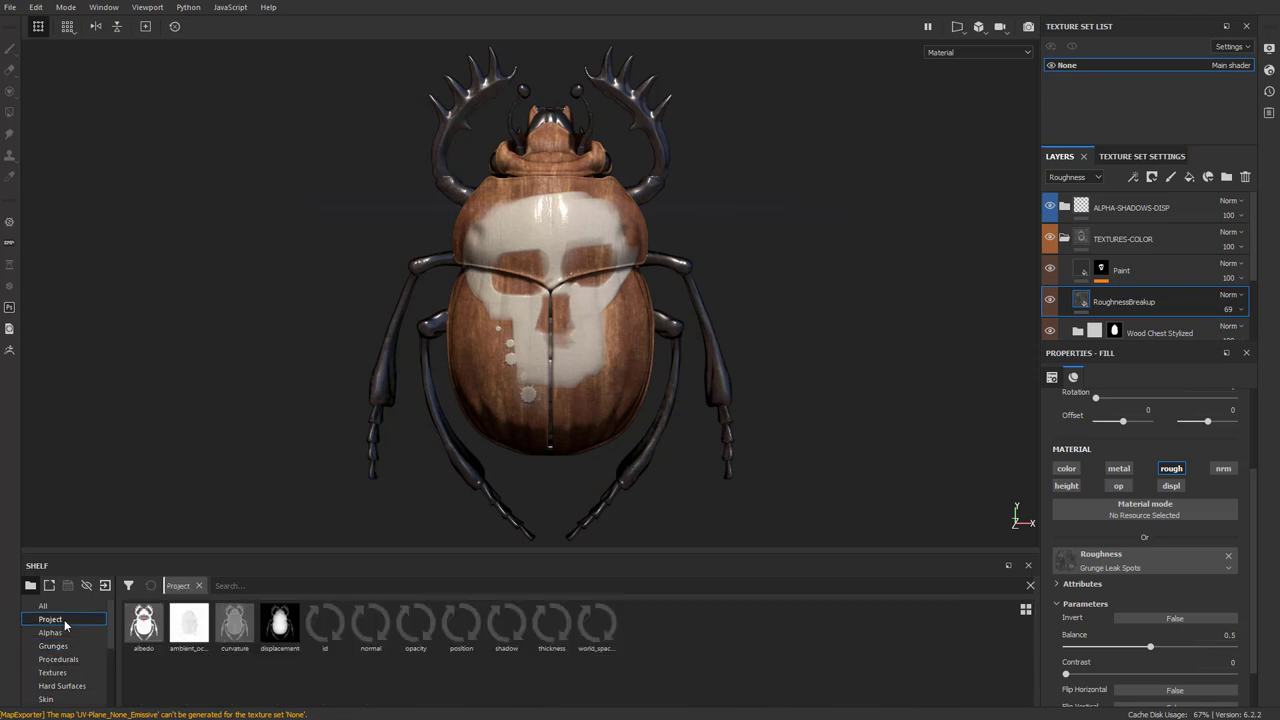
right_click(282, 622)
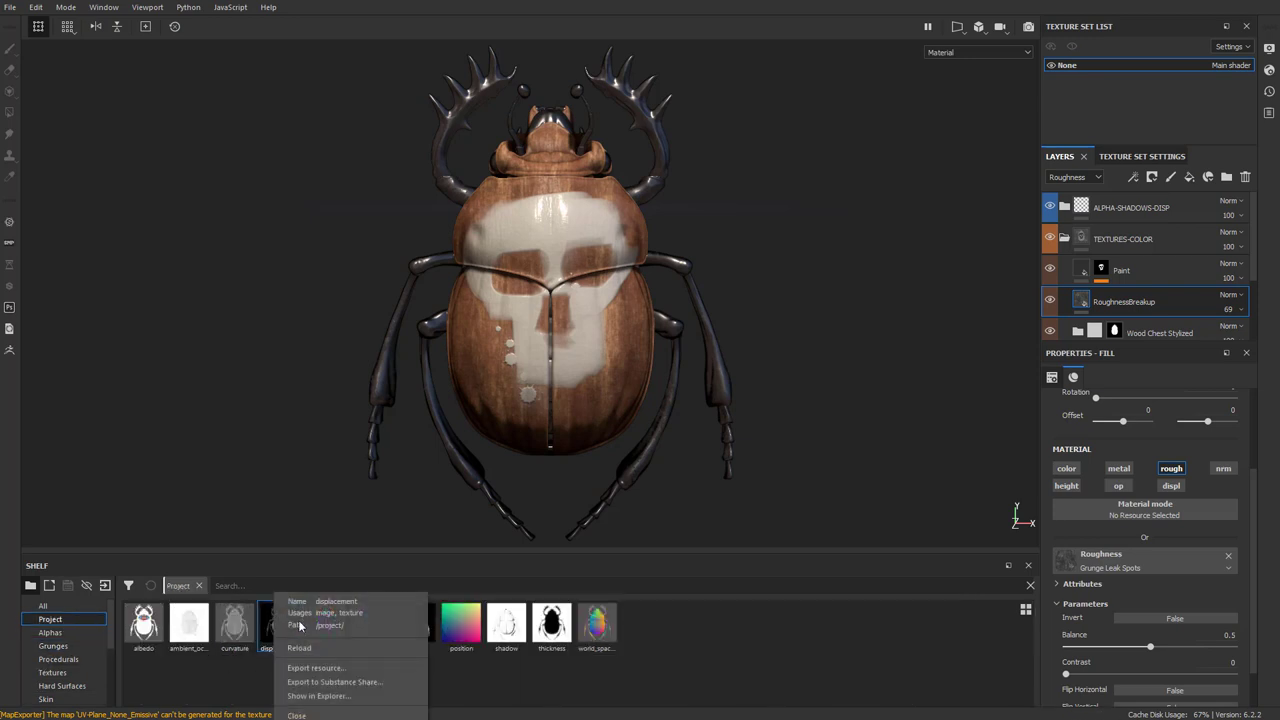
left_click(316, 668)
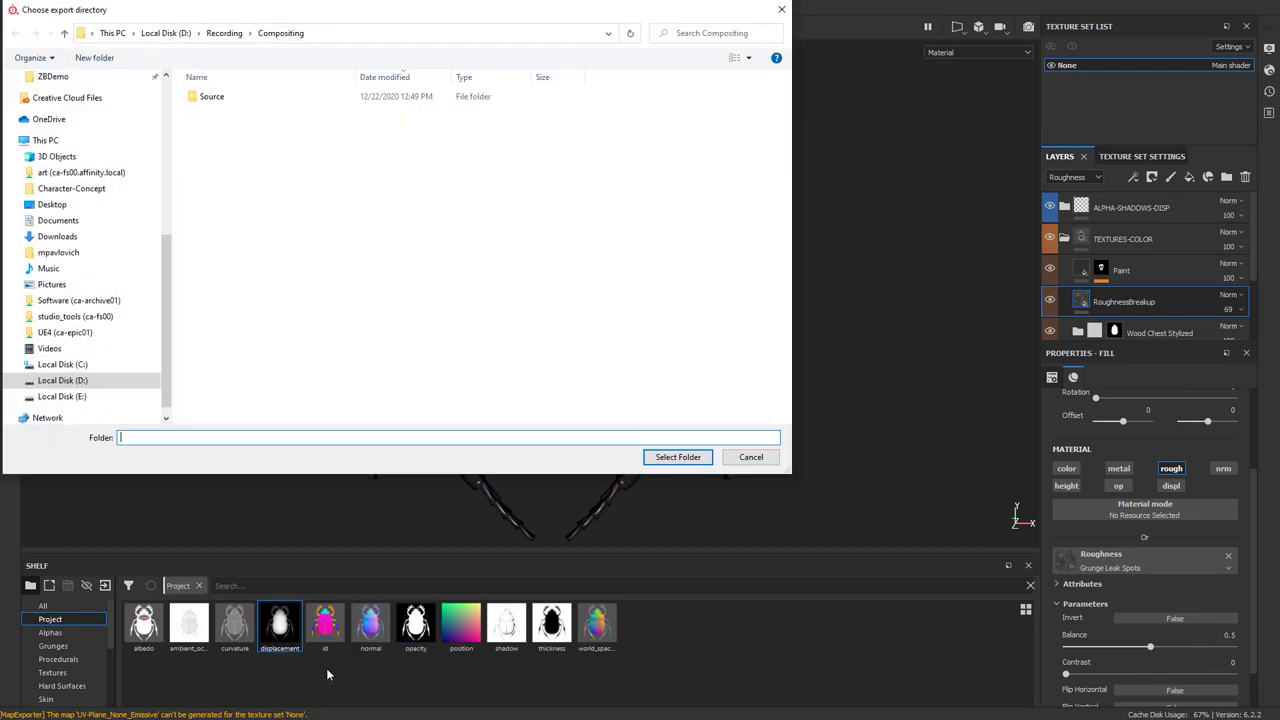
left_click(96, 206)
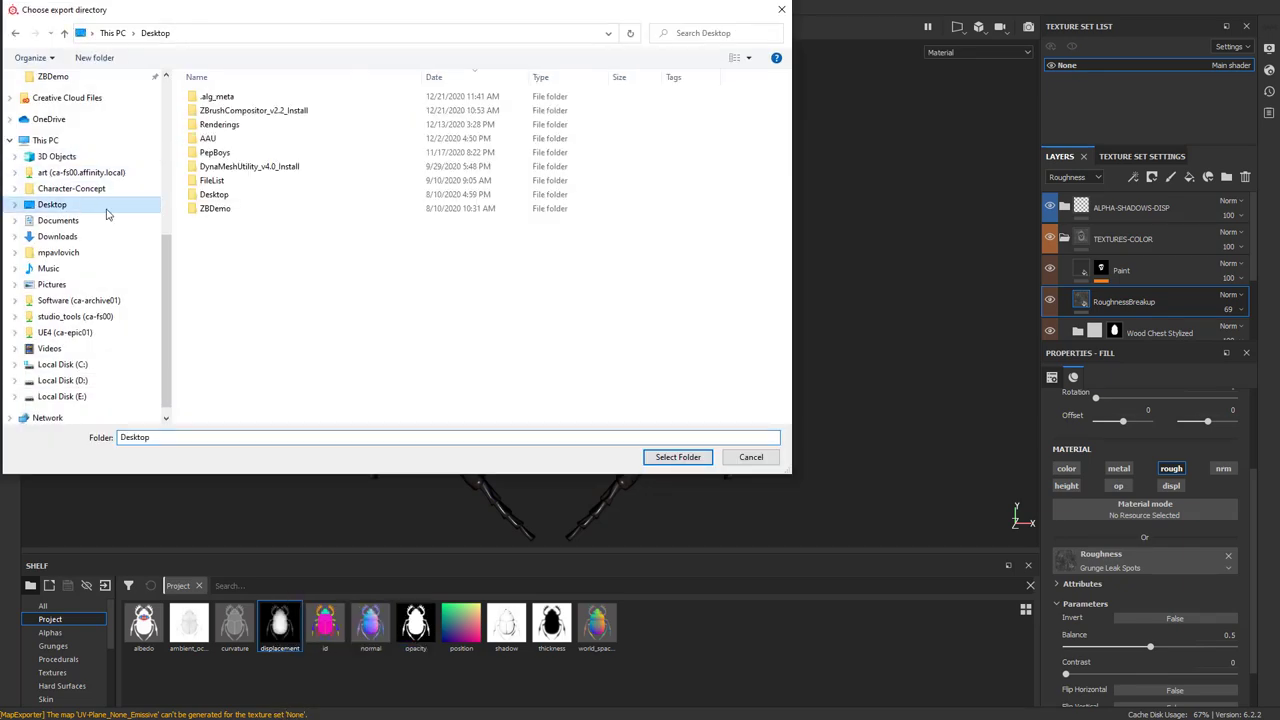
left_click(677, 457)
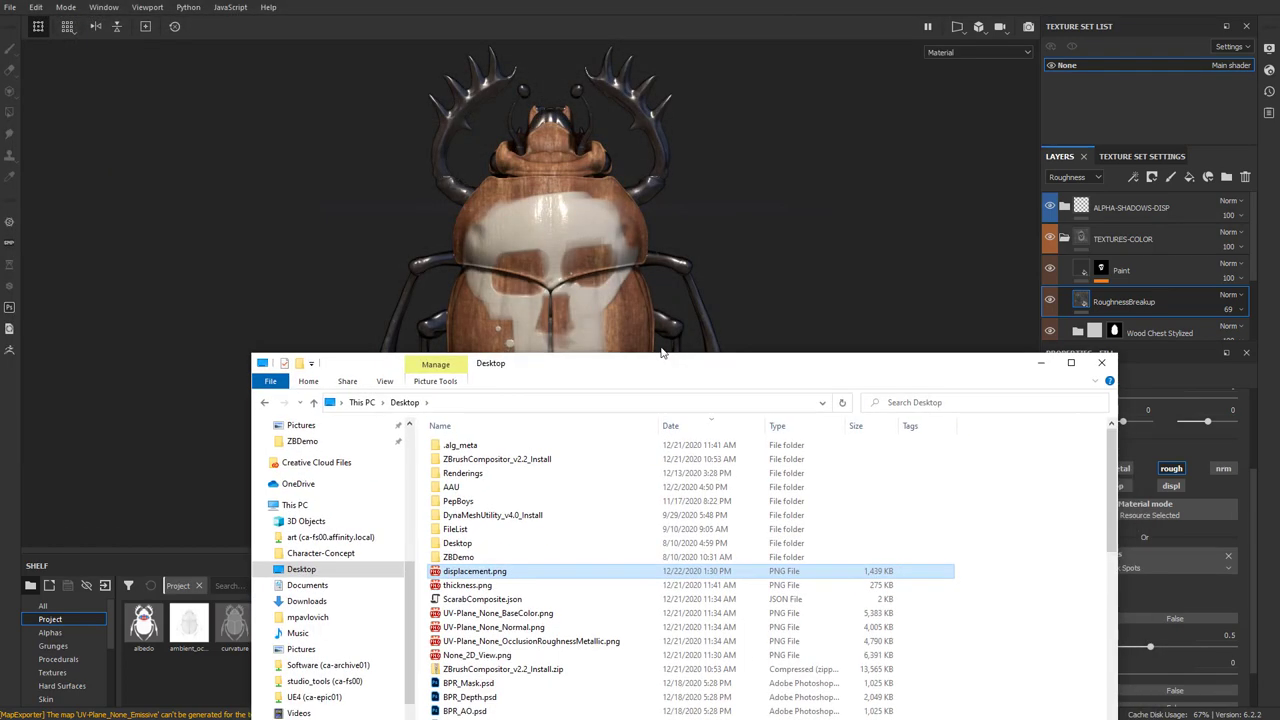
Step: Switch back to Marmoset Toolbag and load displacement.png as the Scarab material's displacement map, checking it from an angle
key("alt+Tab")
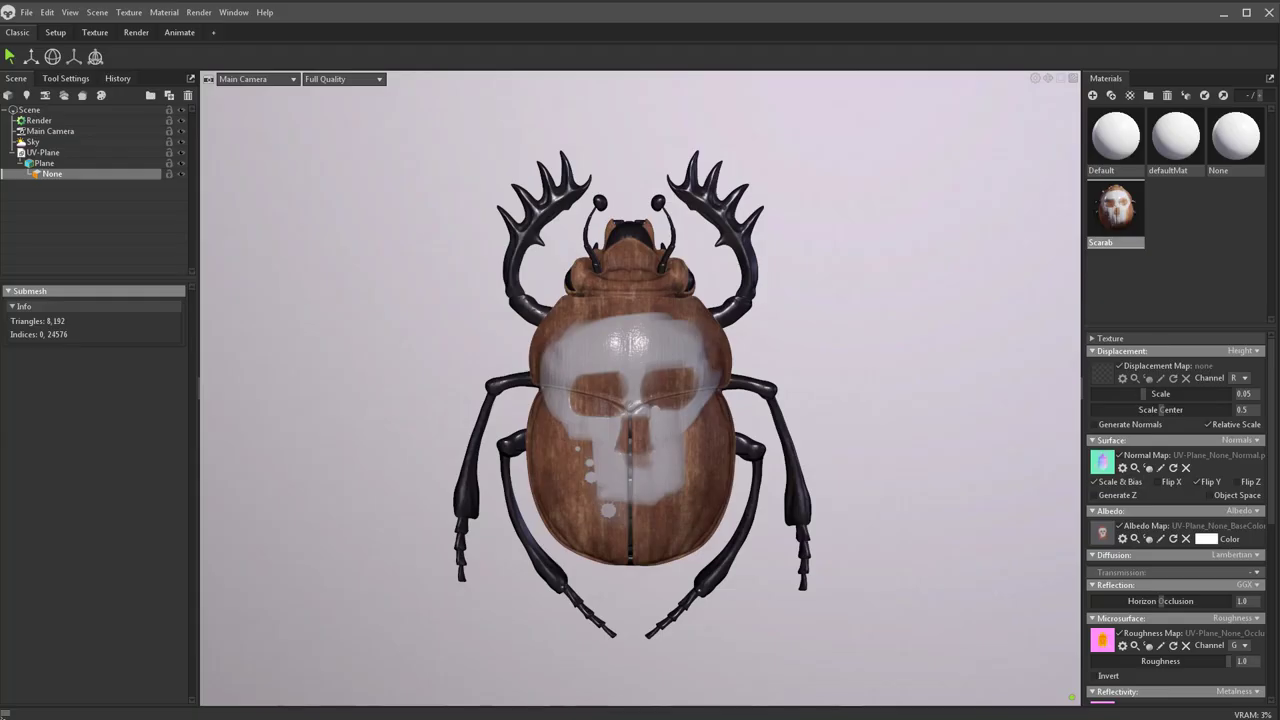
left_click_drag(1214, 455, 1105, 373)
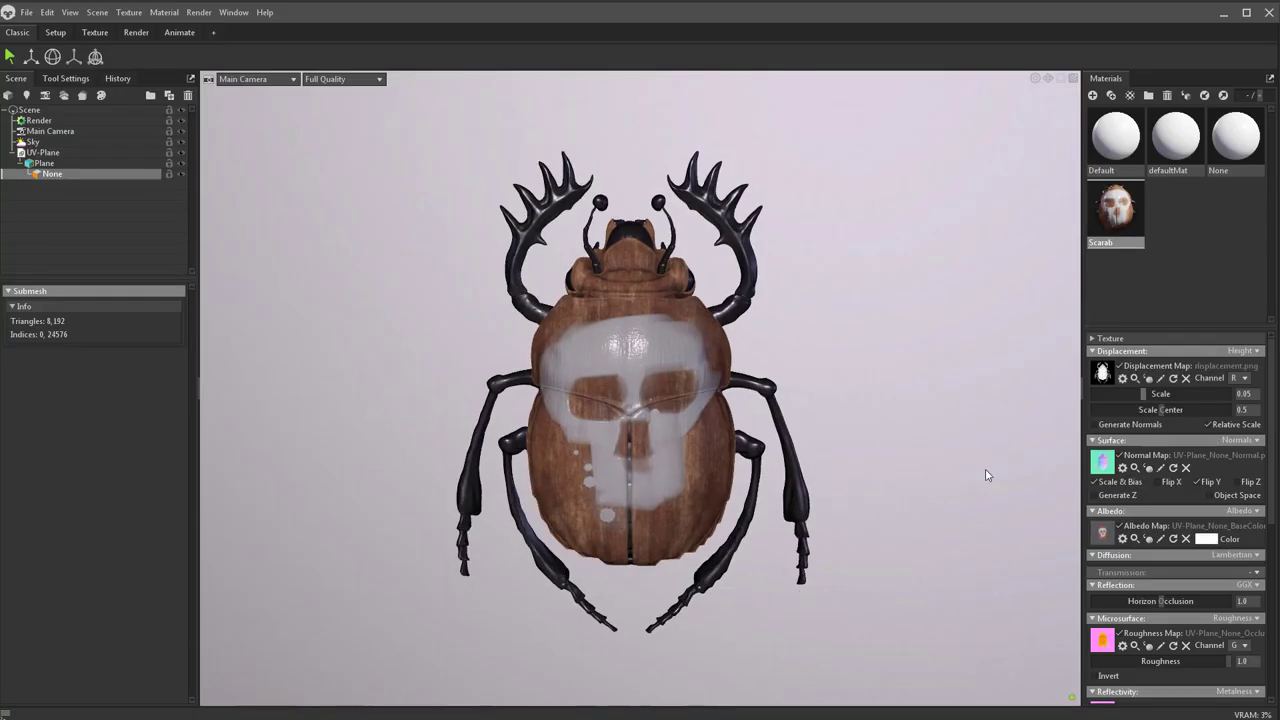
left_click_drag(927, 380, 726, 404)
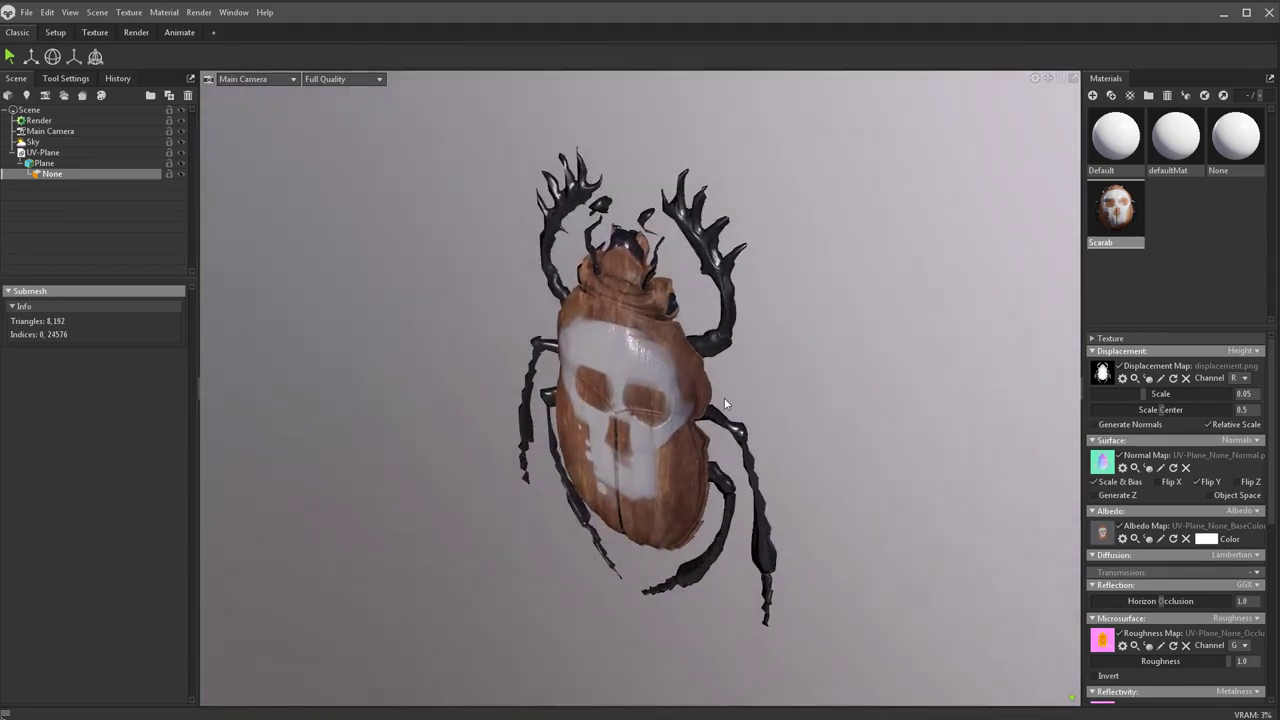
Step: Set the displacement scale to 0.199 and check the raised scarab from an angle
left_click_drag(1141, 395, 1188, 445)
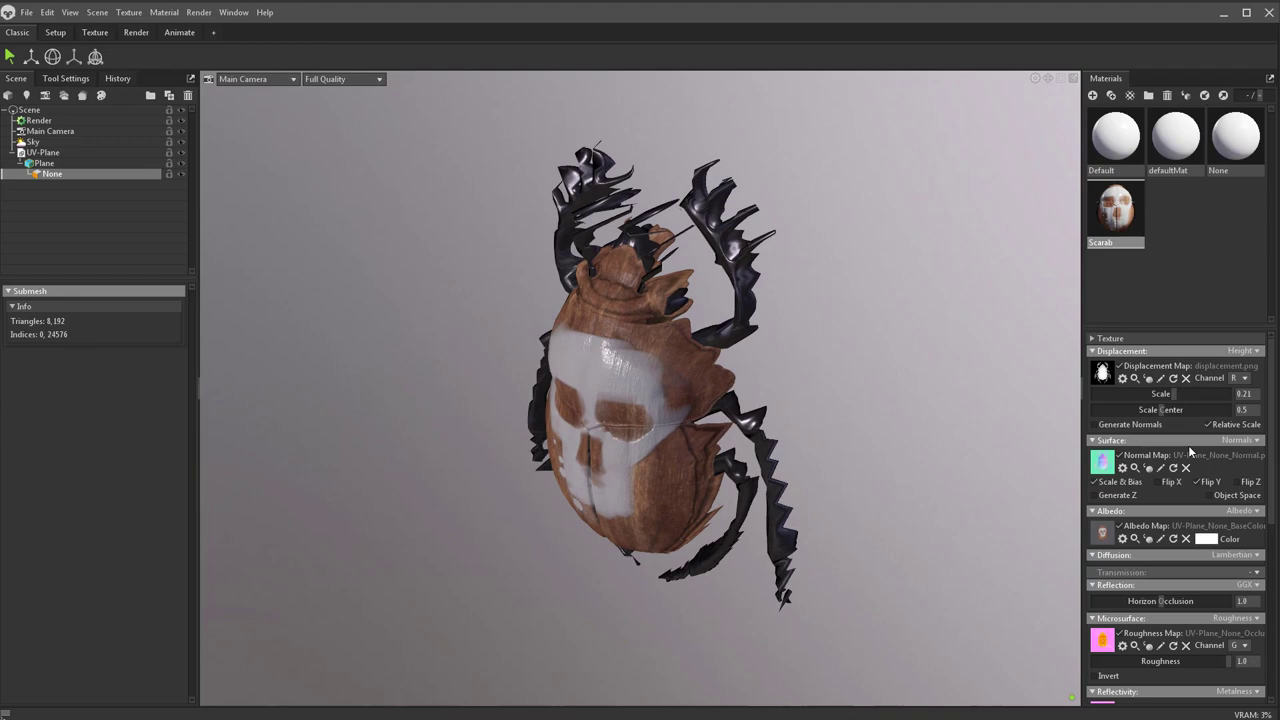
left_click(1004, 317)
left_click_drag(1173, 398, 1173, 401)
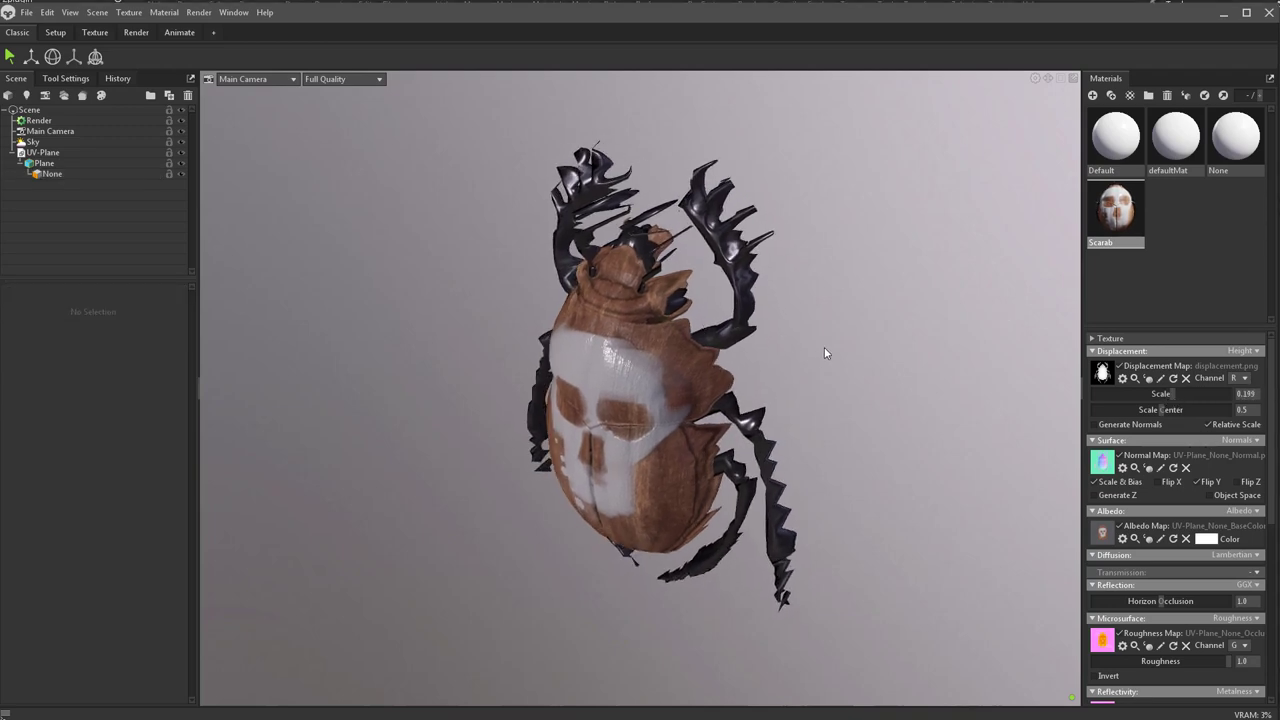
mouse_move(824, 348)
left_mouse_down()
mouse_move(845, 329)
mouse_move(833, 338)
left_mouse_up()
left_click_drag(812, 434, 885, 380)
Step: Enable Catmull-Clark subdivision on the Plane mesh and raise the subdivision level to 4
left_click(71, 166)
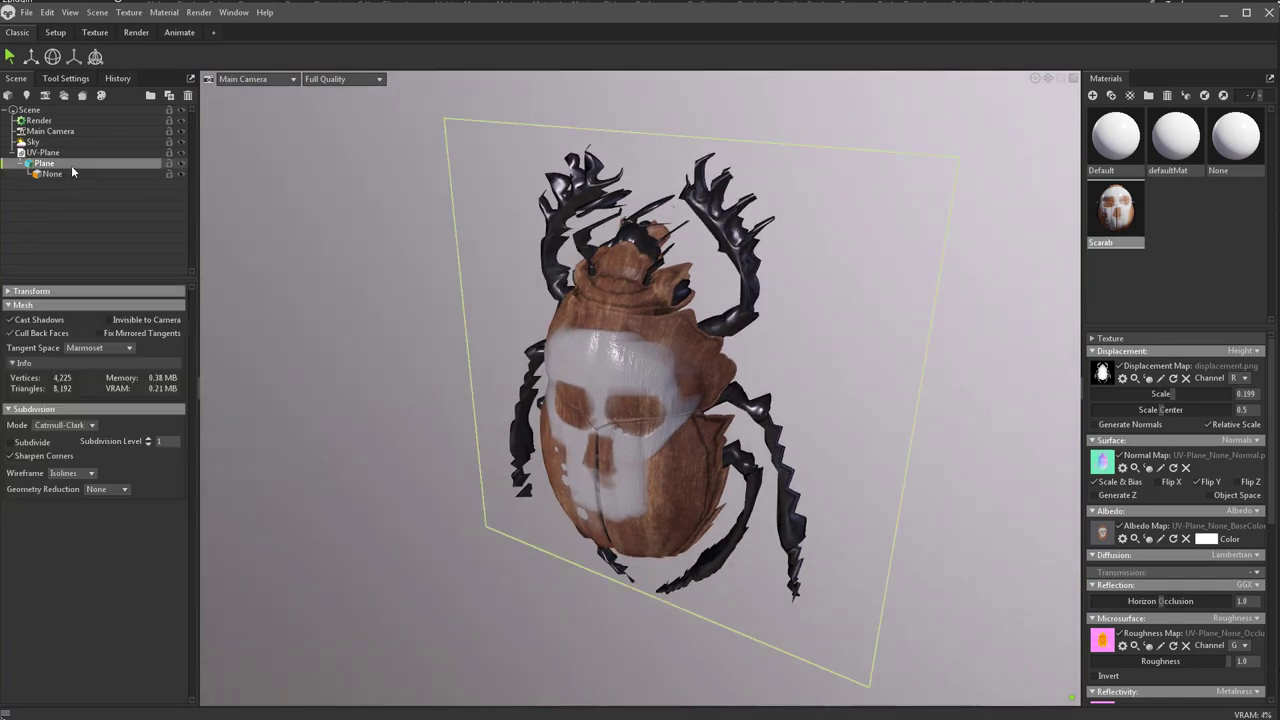
left_click(28, 442)
left_click(149, 440)
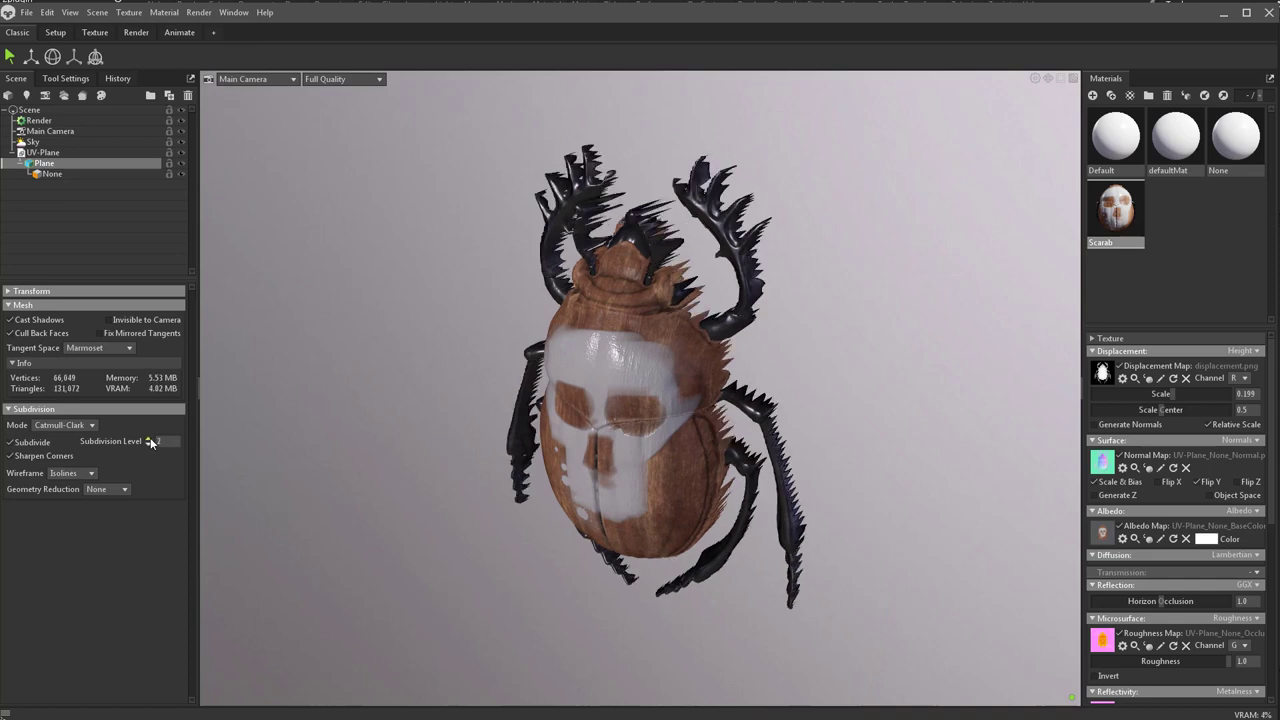
left_click(149, 440)
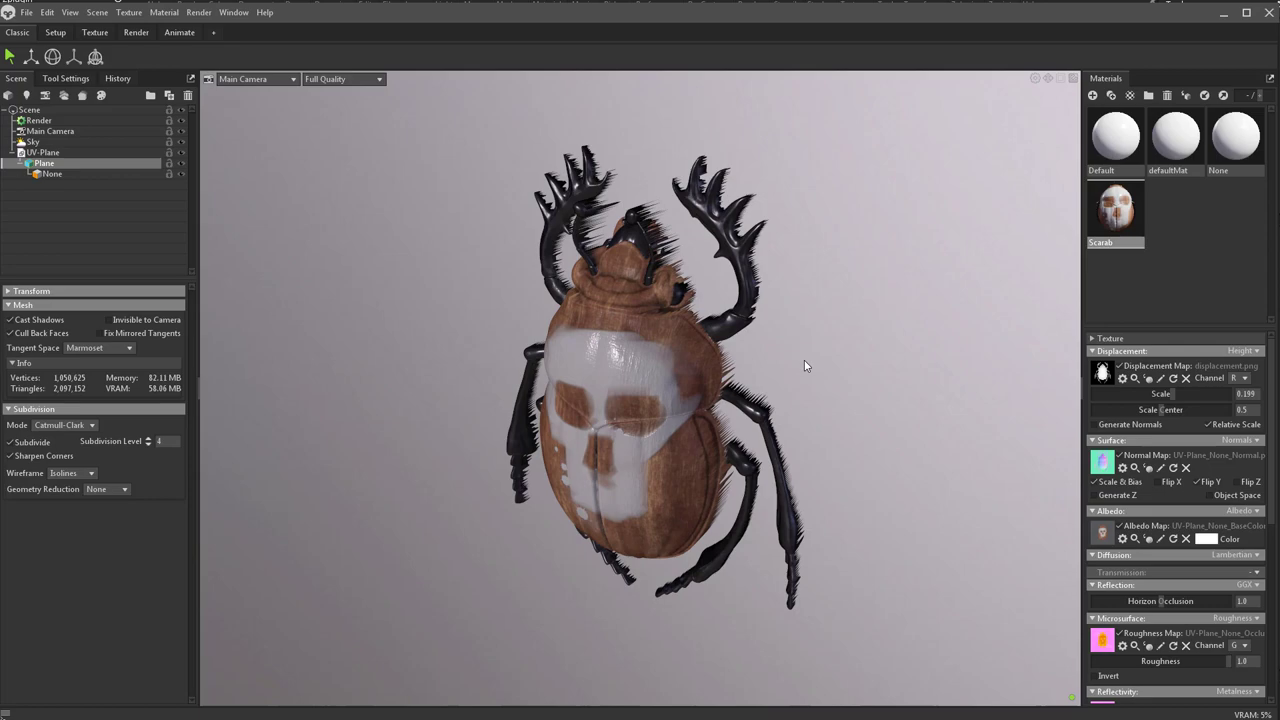
Step: Examine the scarab straight on through the main camera and through the Back and Front viewport views
left_click_drag(804, 360, 894, 331)
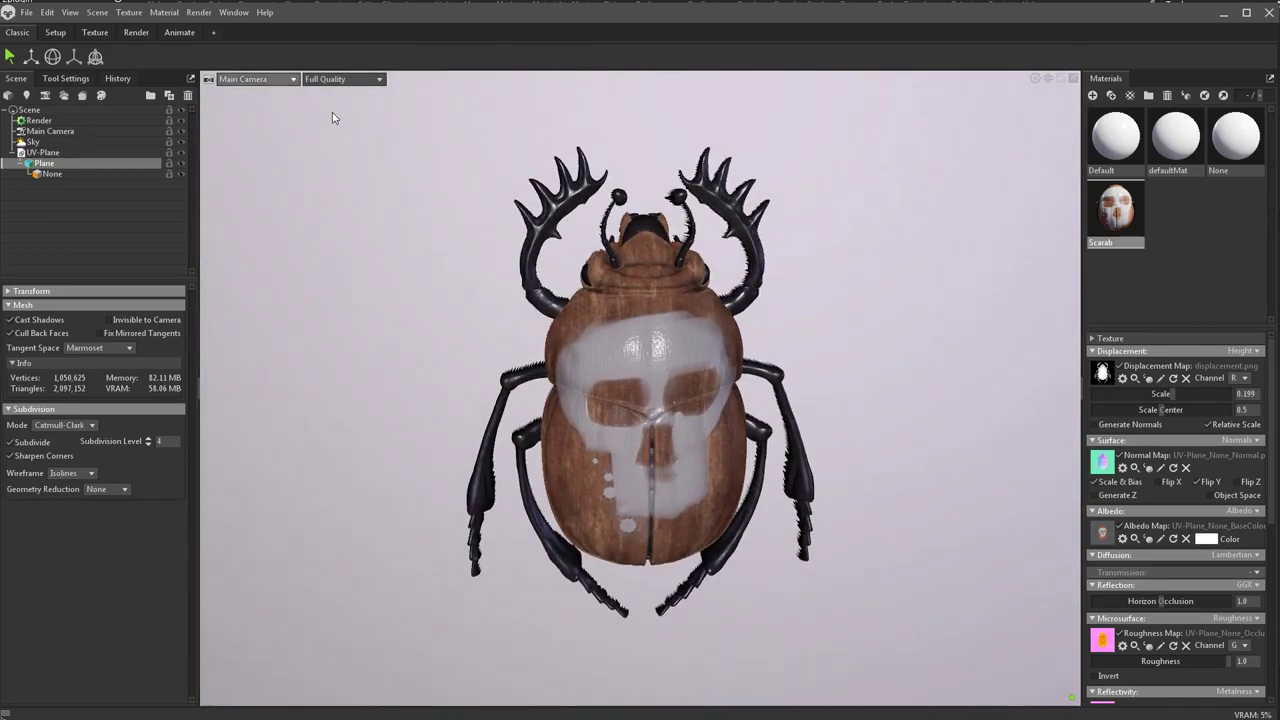
left_click_drag(333, 118, 994, 320)
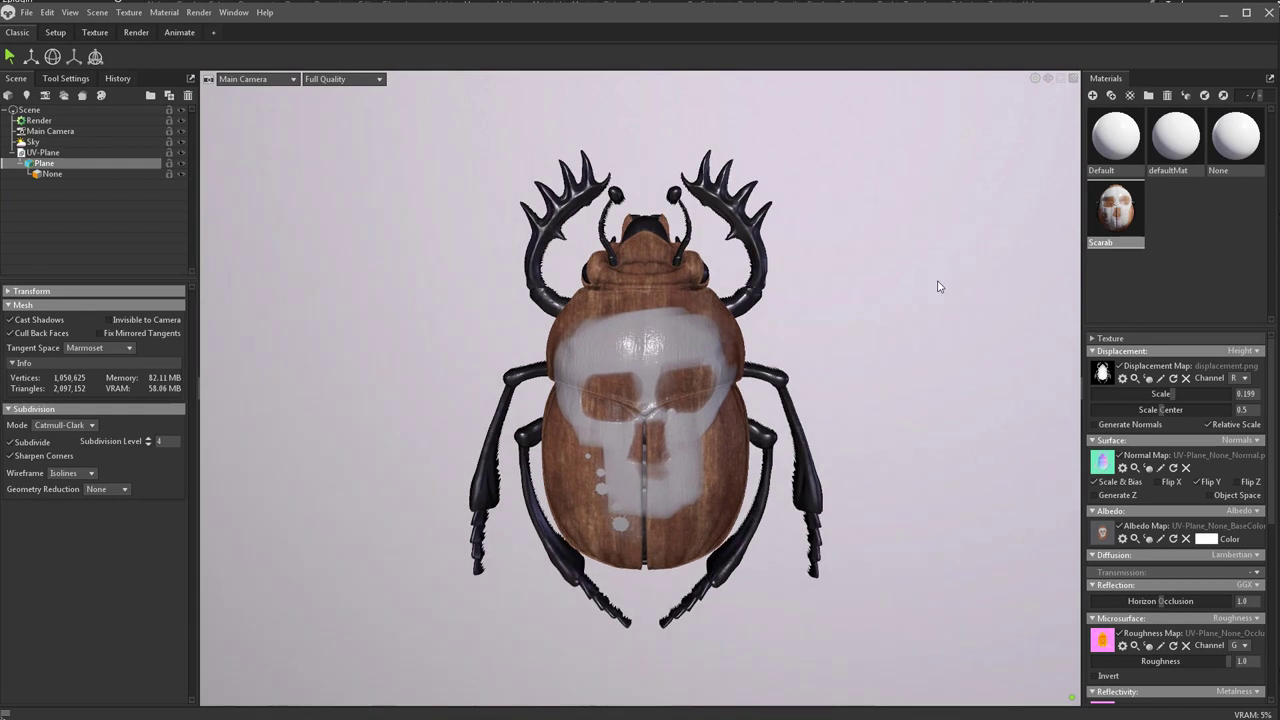
left_click(255, 79)
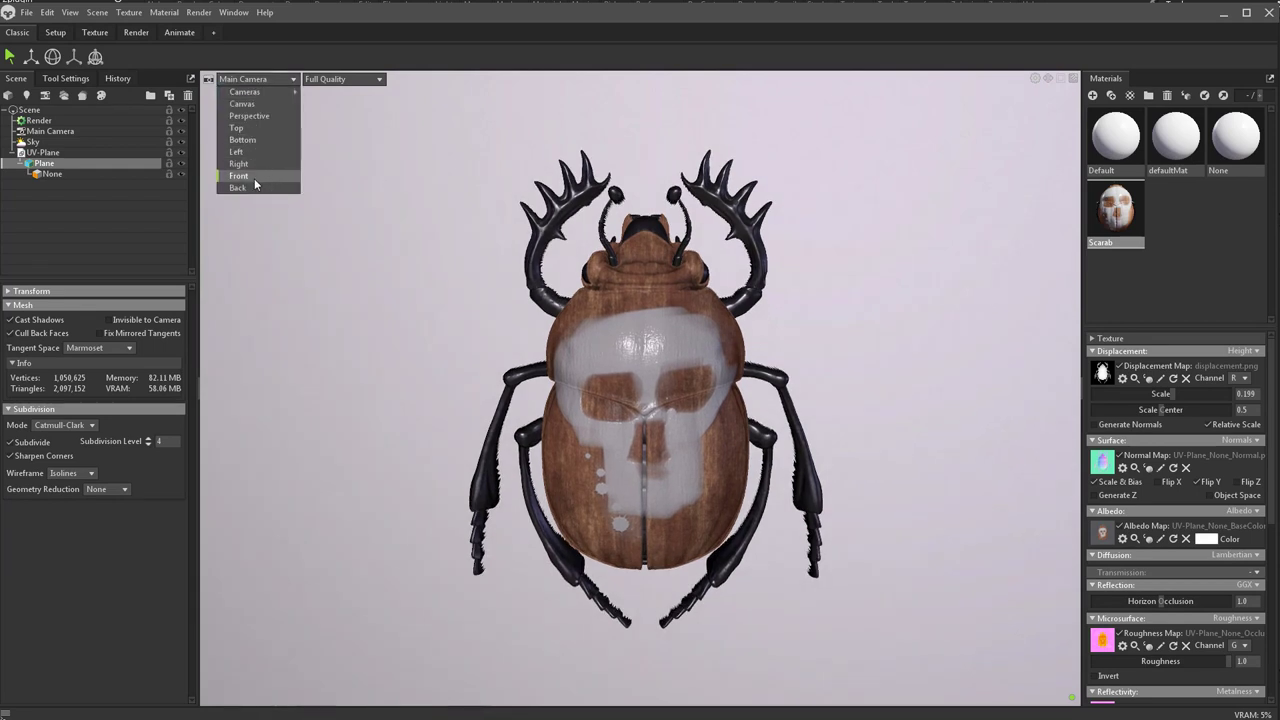
left_click(255, 186)
left_click(254, 77)
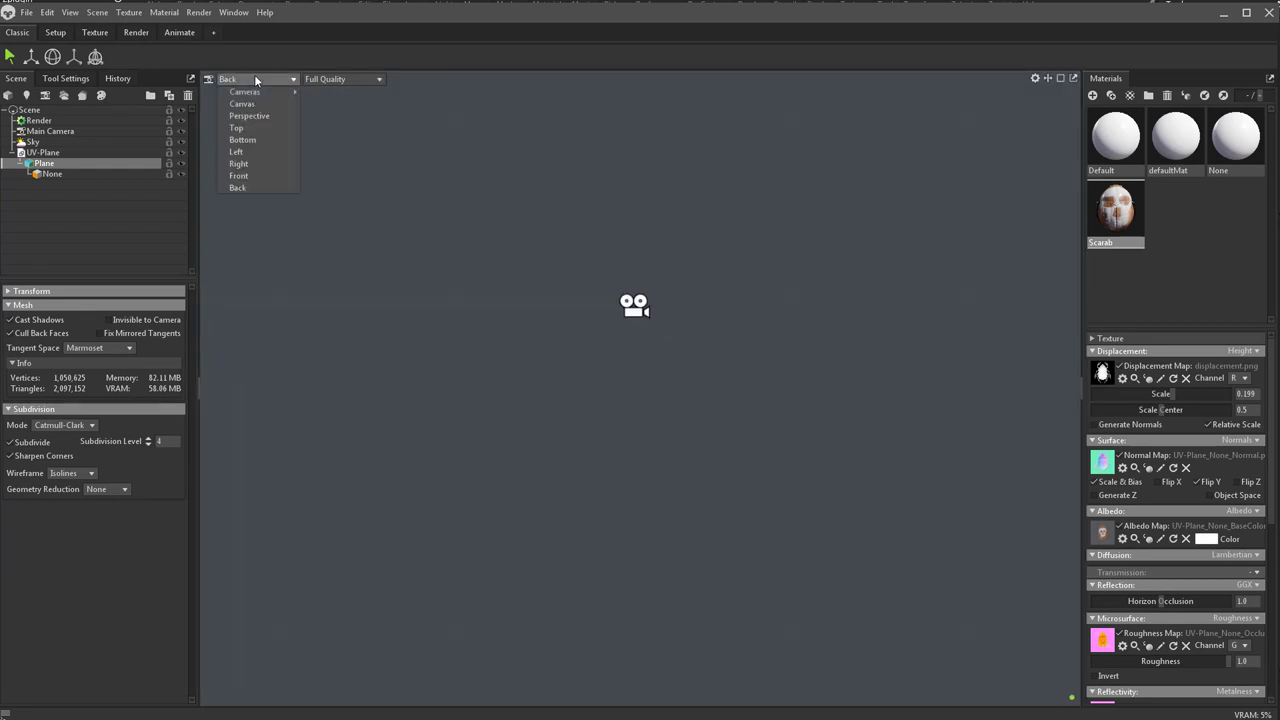
left_click(245, 176)
scroll(942, 357, "up", 5)
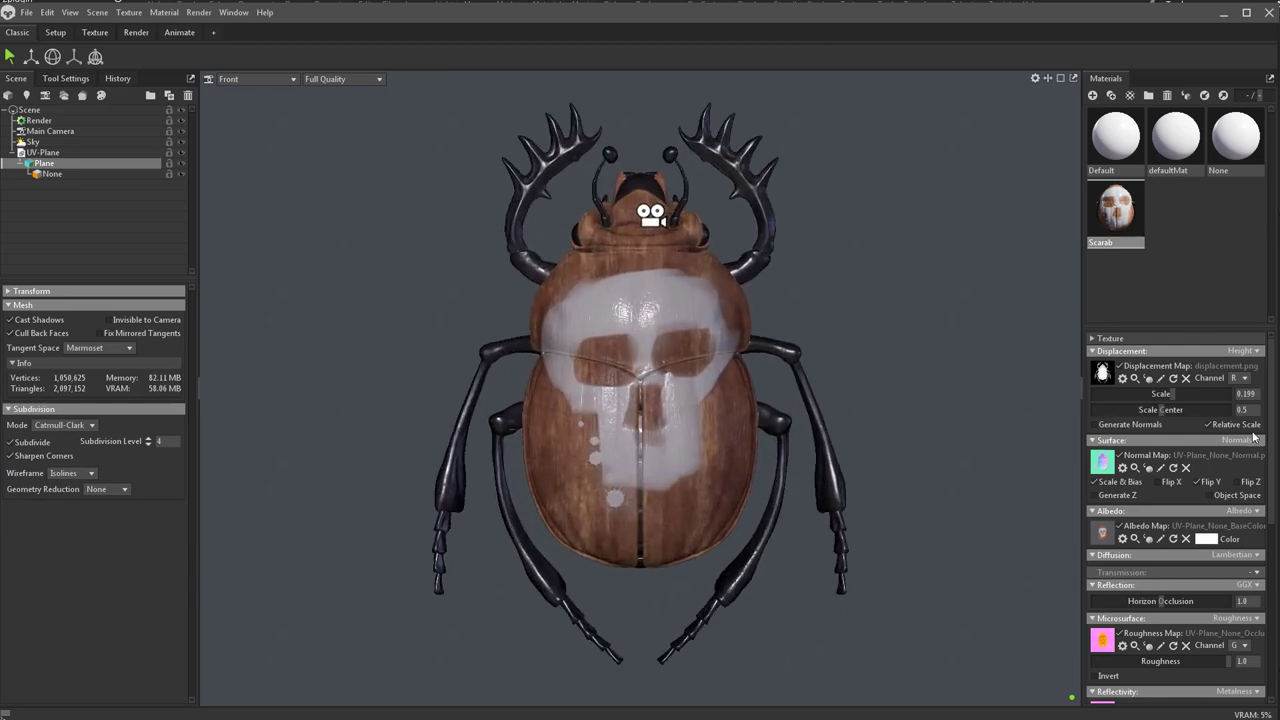
scroll(938, 360, "up", 2)
scroll(896, 336, "up", 1)
scroll(846, 326, "down", 1)
middle_click_drag(895, 341, 859, 301)
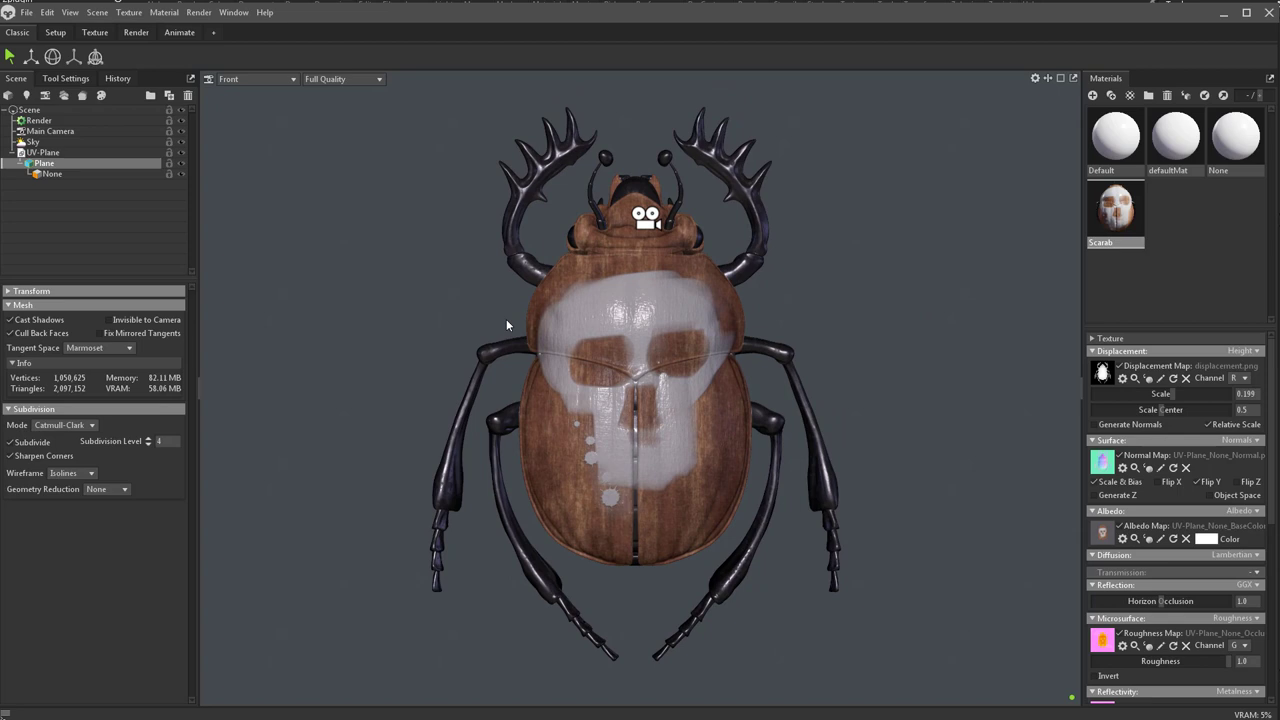
Step: Return the viewport to the Main Camera and set that camera's lens mode to Orthographic, framing the whole scarab
left_click(293, 80)
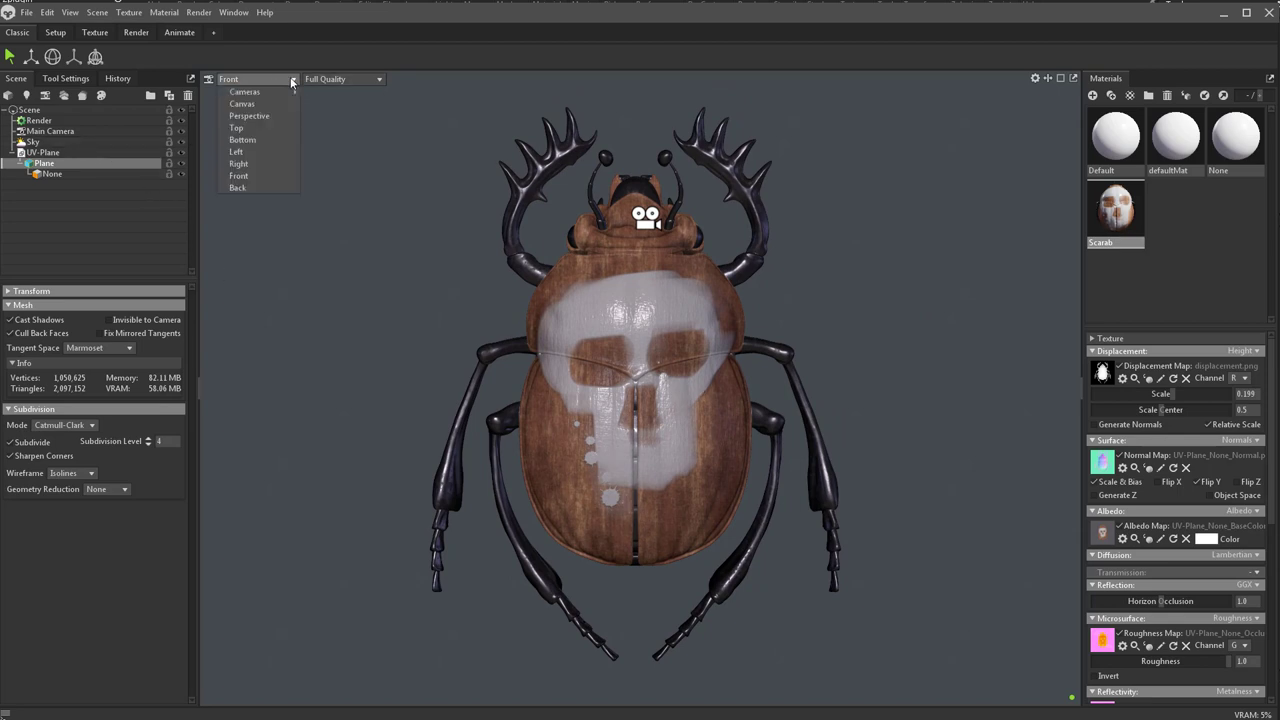
mouse_move(277, 91)
left_click(337, 91)
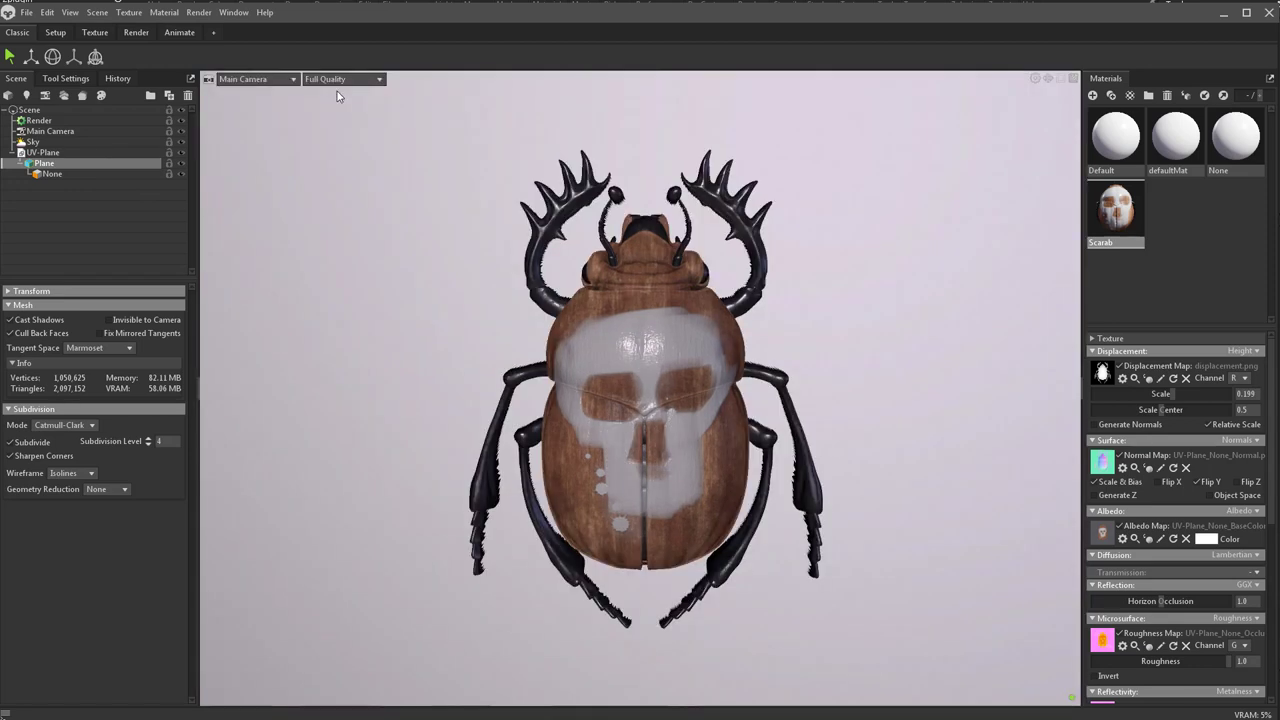
left_click(50, 131)
left_click(62, 417)
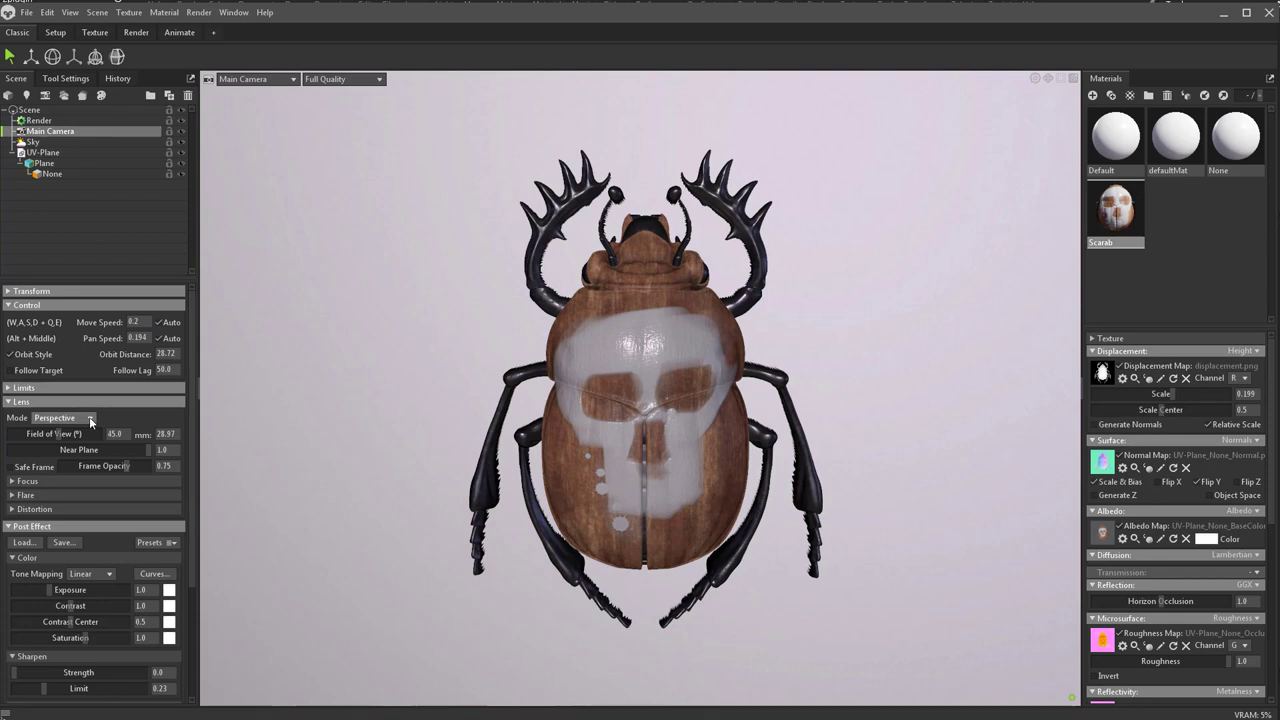
left_click(68, 442)
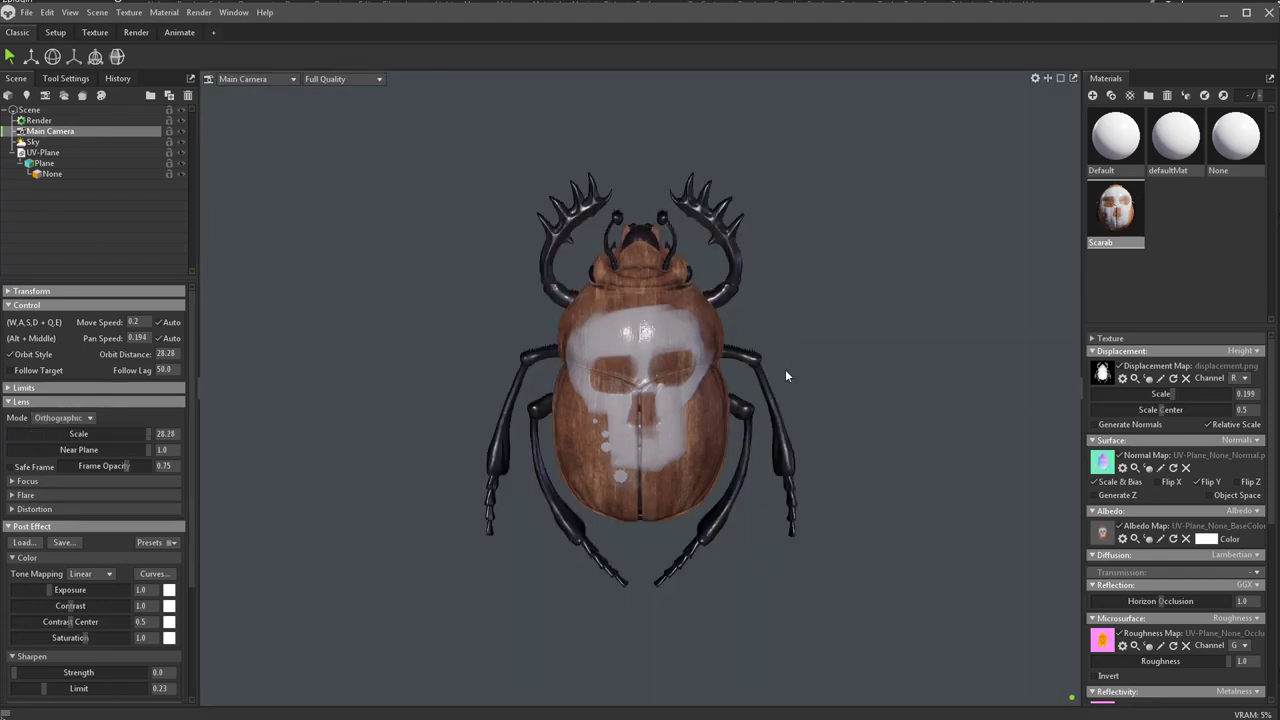
scroll(785, 376, "up", 5)
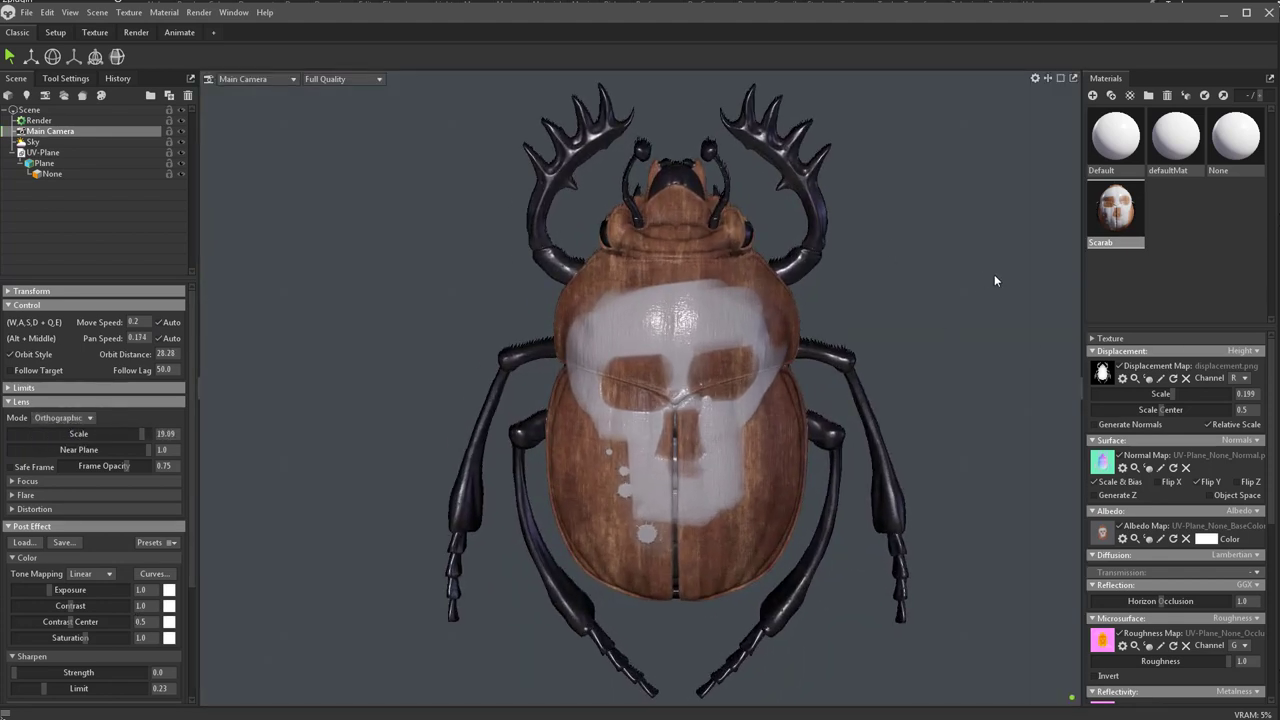
scroll(936, 267, "down", 2)
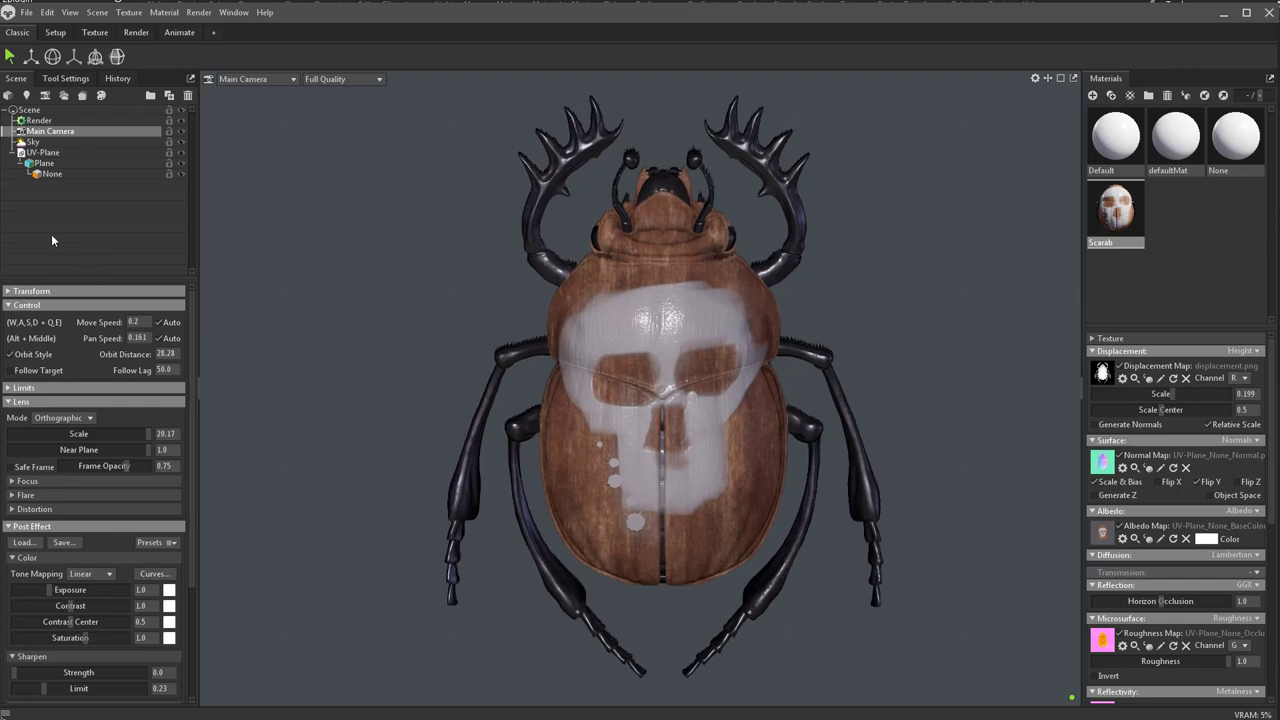
Step: Browse the Midday sky presets for the Sky and apply a Mountains Waterfall sky
left_click(64, 143)
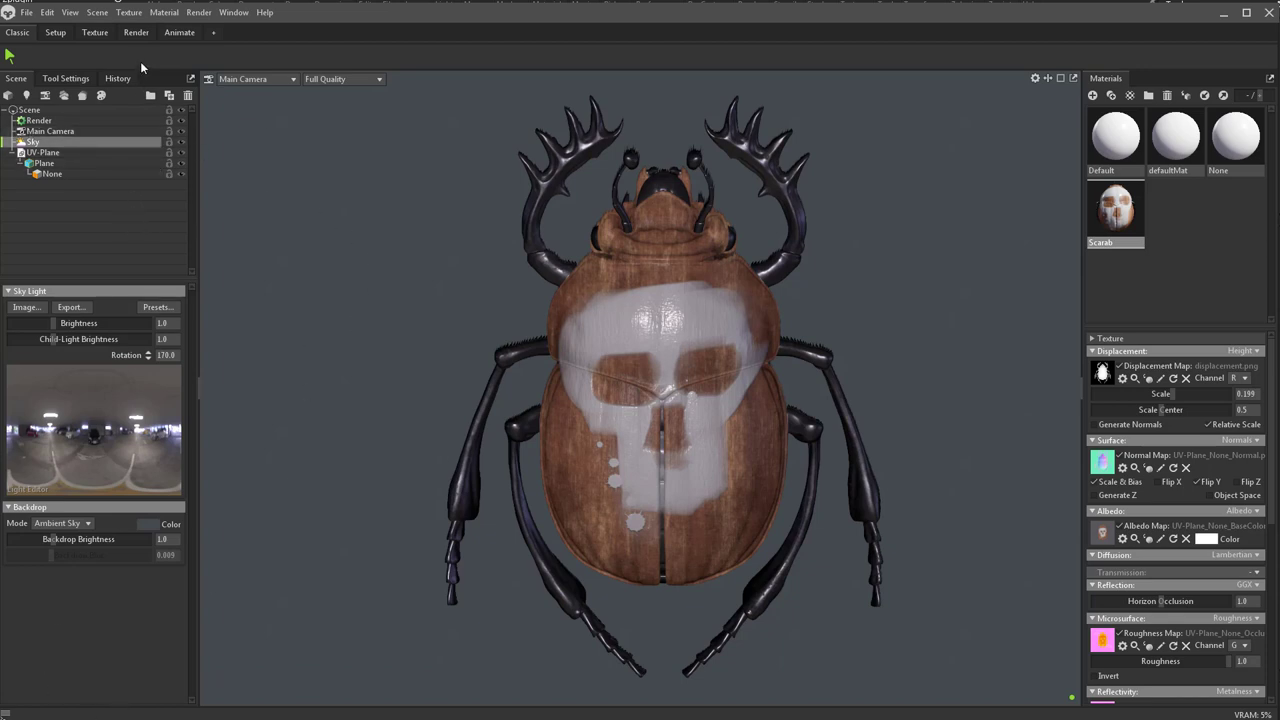
left_click(226, 13)
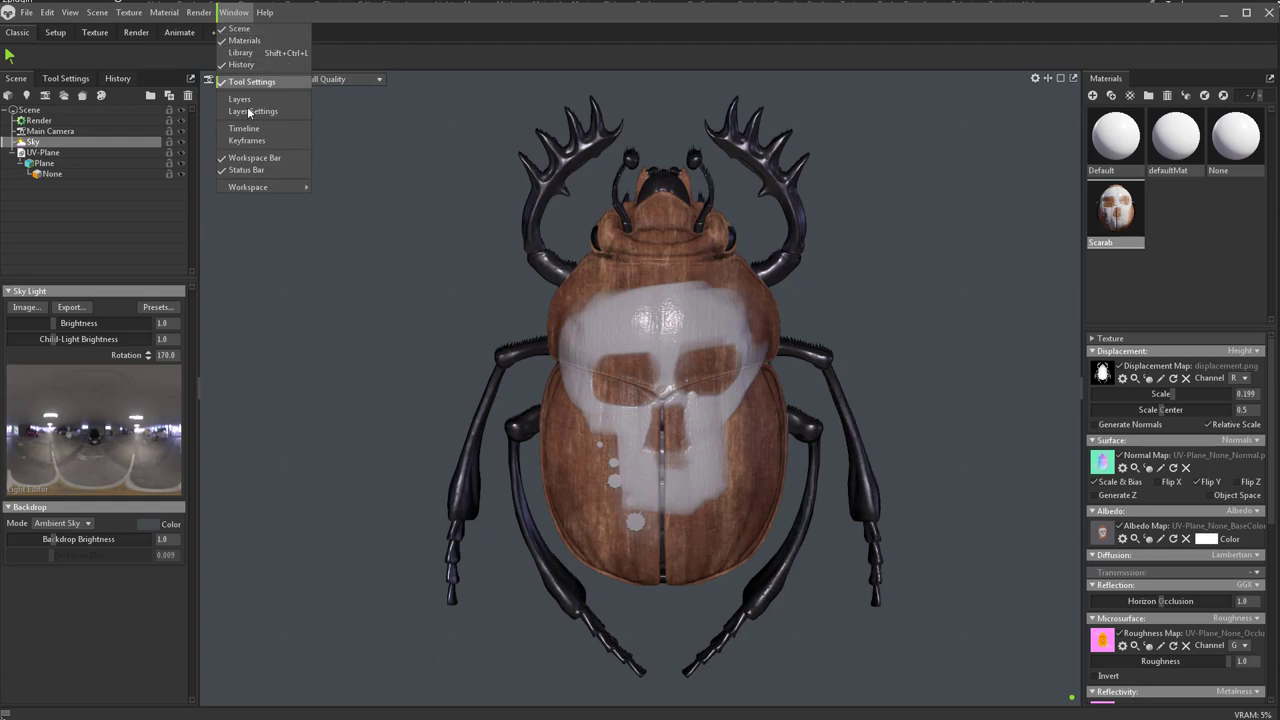
left_click(242, 52)
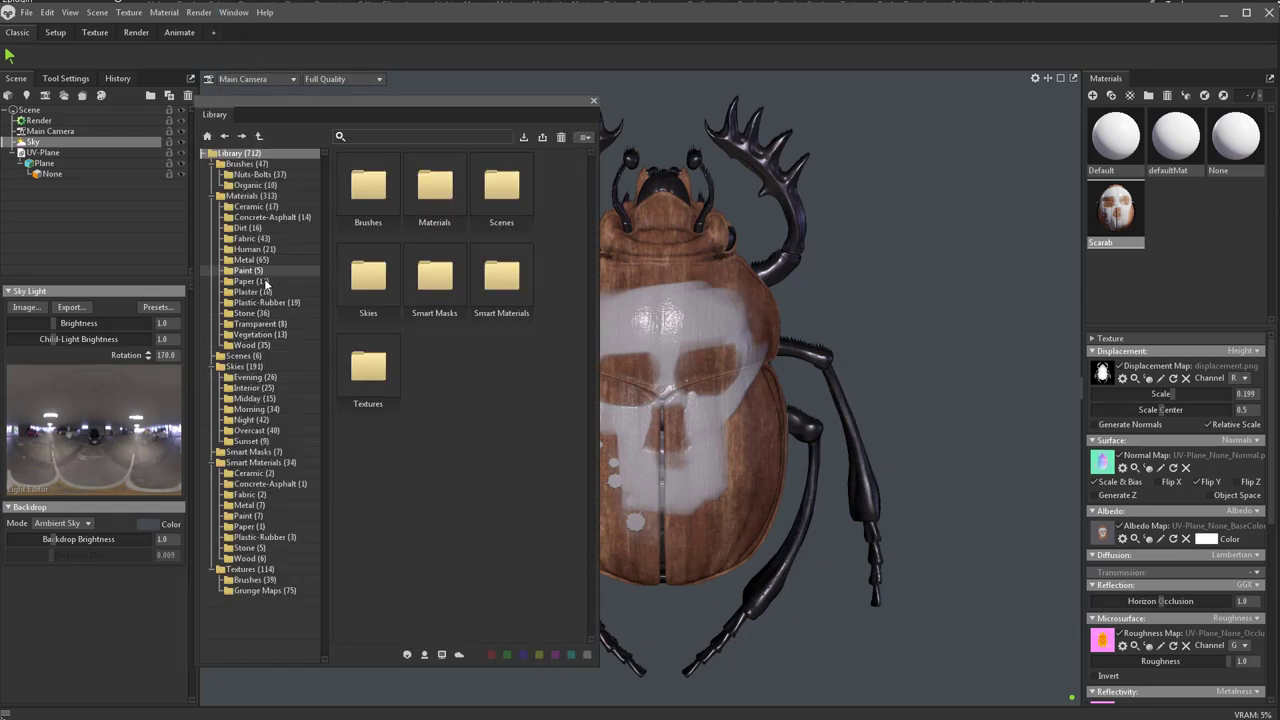
left_click(593, 100)
left_click(160, 311)
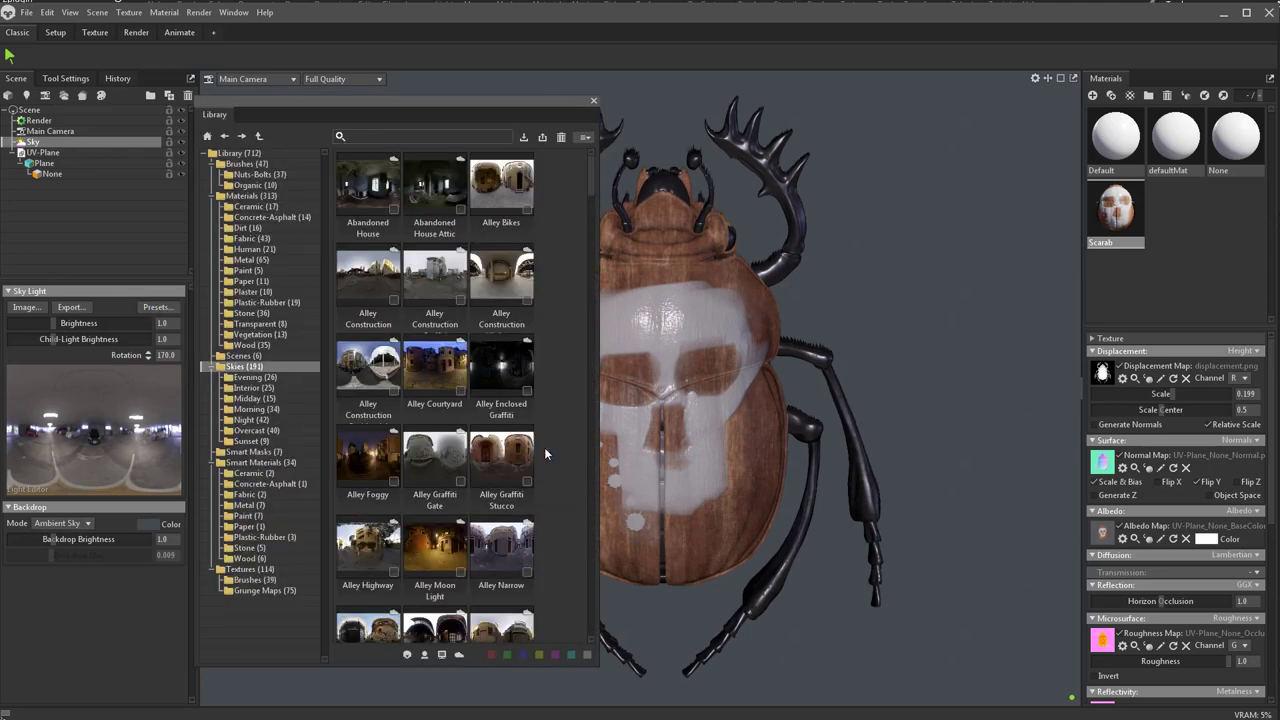
left_click(250, 398)
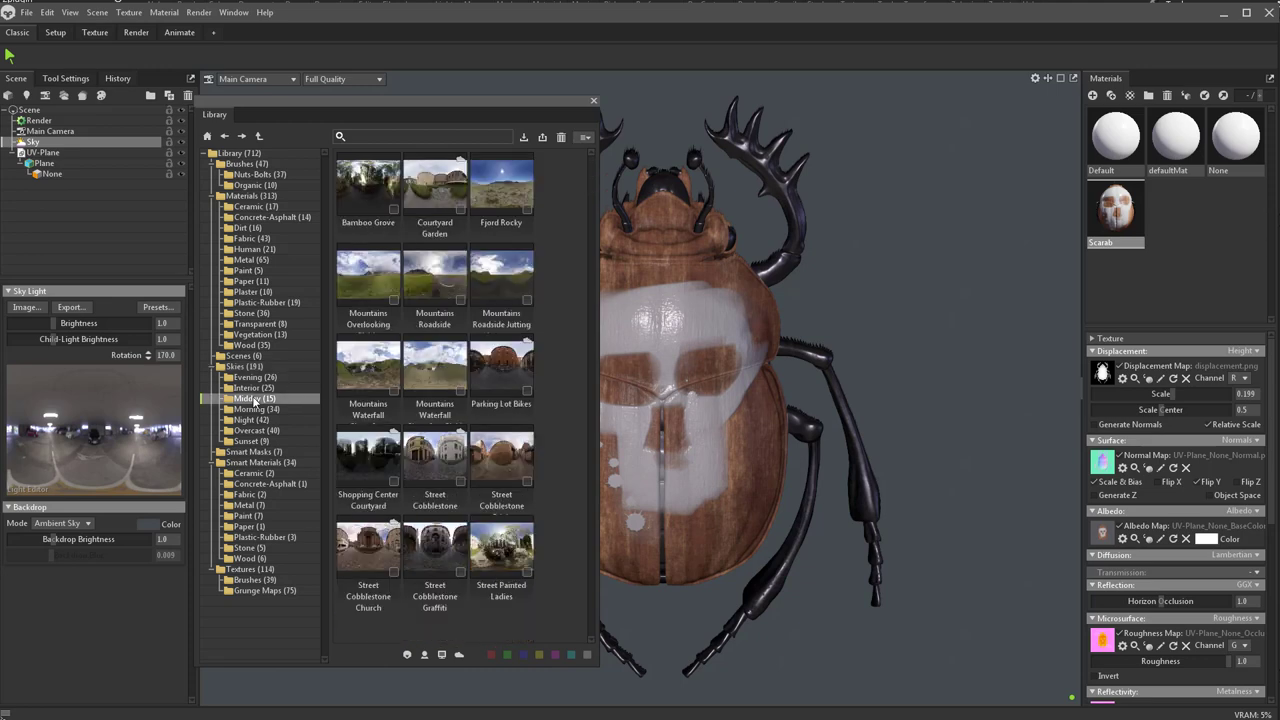
left_click(432, 372)
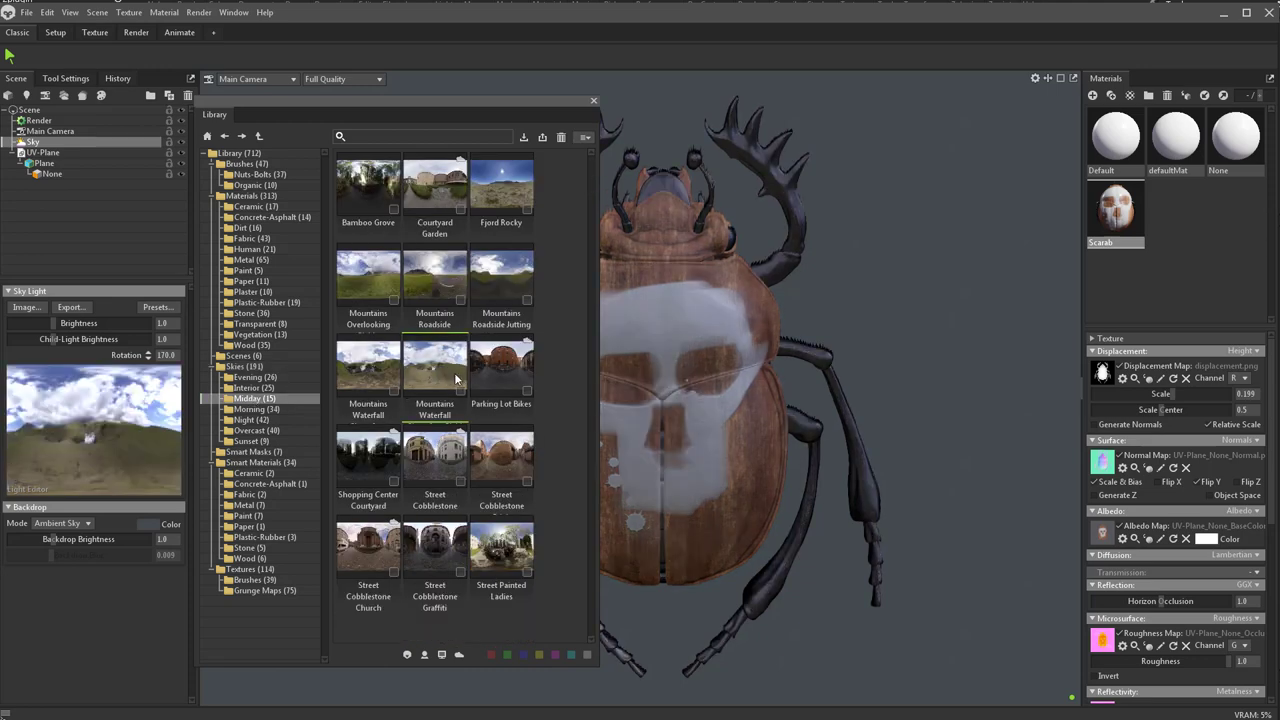
Step: Try the Courtyard Garden preset on the Sky and rotate its lighting around the scarab
left_click(430, 188)
double_click(432, 184)
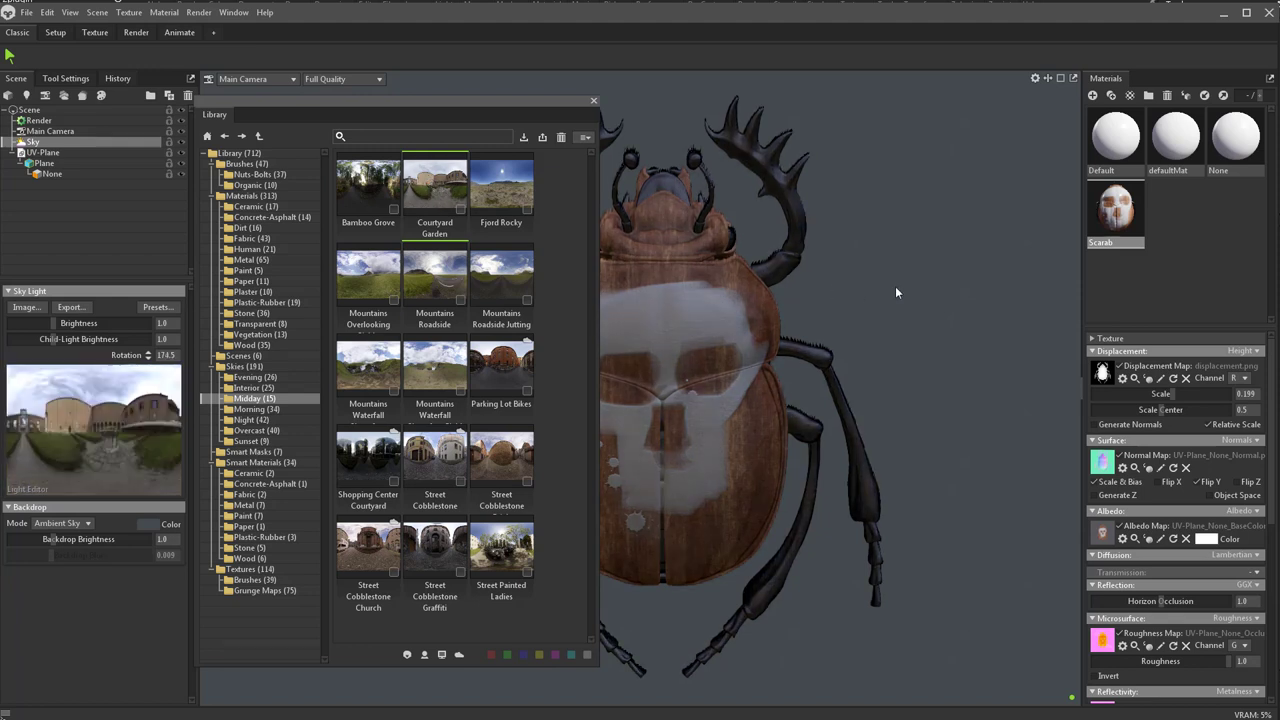
left_click_drag(894, 287, 787, 291, "shift")
Step: Apply the Fjord Rocky preset to the Sky, close the library and rotate the sky lighting to 317.5
double_click(517, 195)
left_click_drag(853, 251, 1054, 283, "shift")
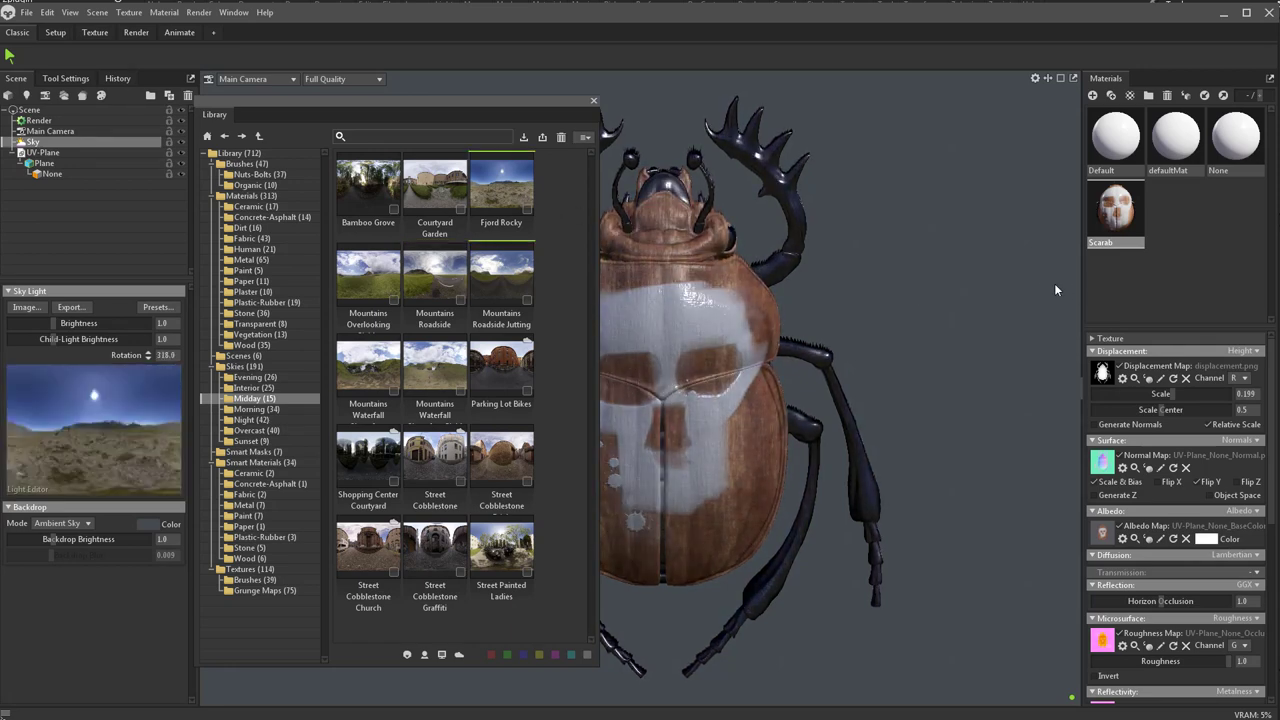
left_click(593, 101)
mouse_move(829, 248)
left_mouse_down("shift")
mouse_move(913, 253)
mouse_move(826, 253)
left_mouse_up("shift")
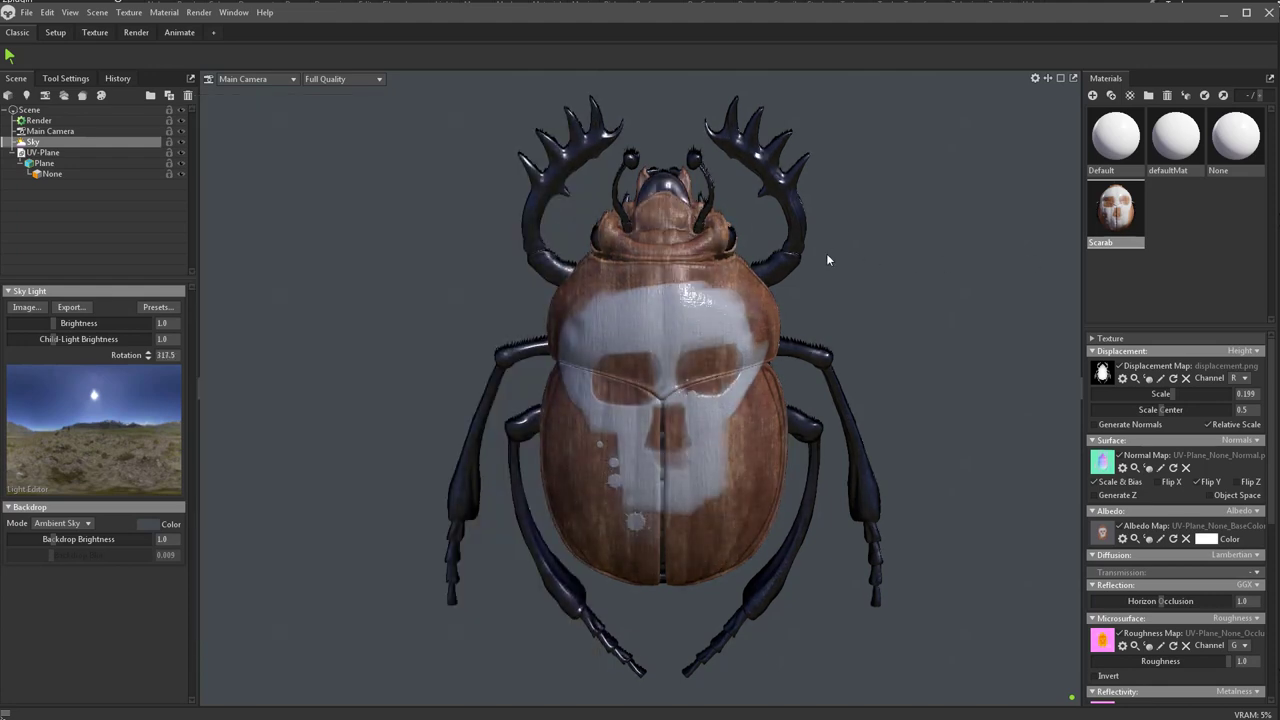
right_click(826, 253)
Step: Set the Sky brightness to 1.517 and add a brighter blue child light in the sky beside the sun
left_click(33, 142)
mouse_move(55, 326)
left_mouse_down()
mouse_move(120, 326)
mouse_move(62, 338)
left_mouse_up()
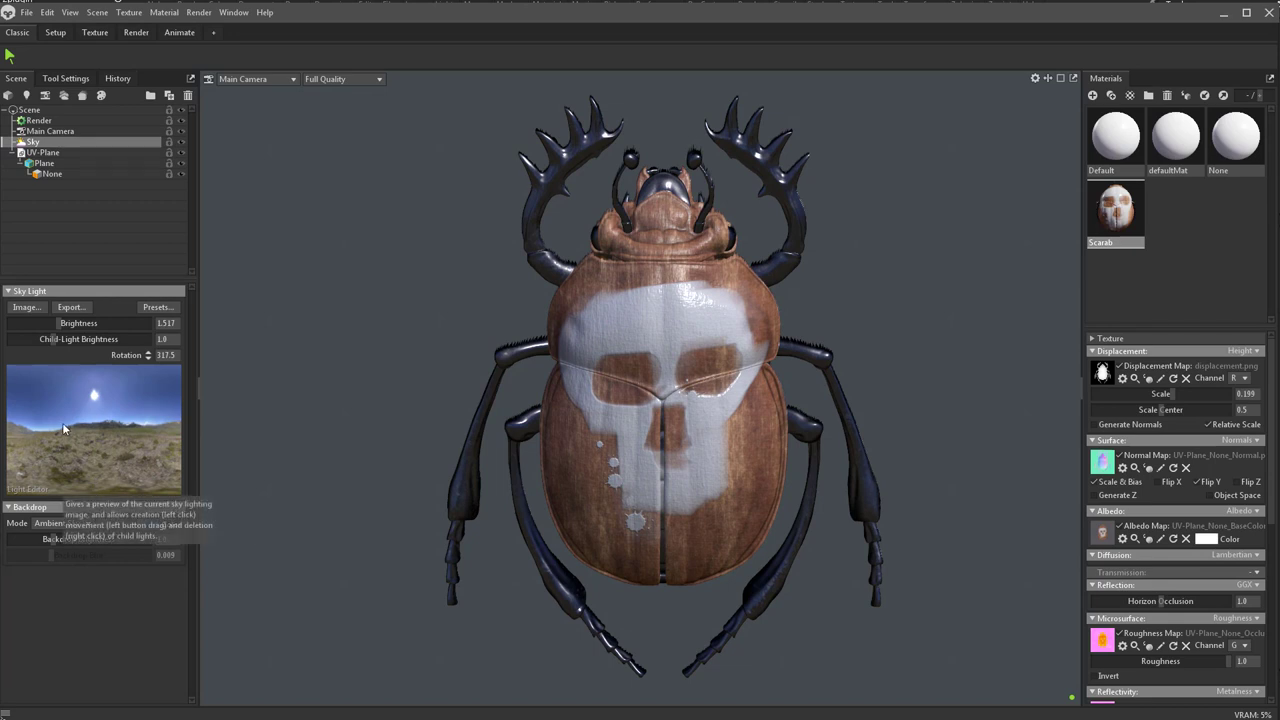
left_click(141, 400)
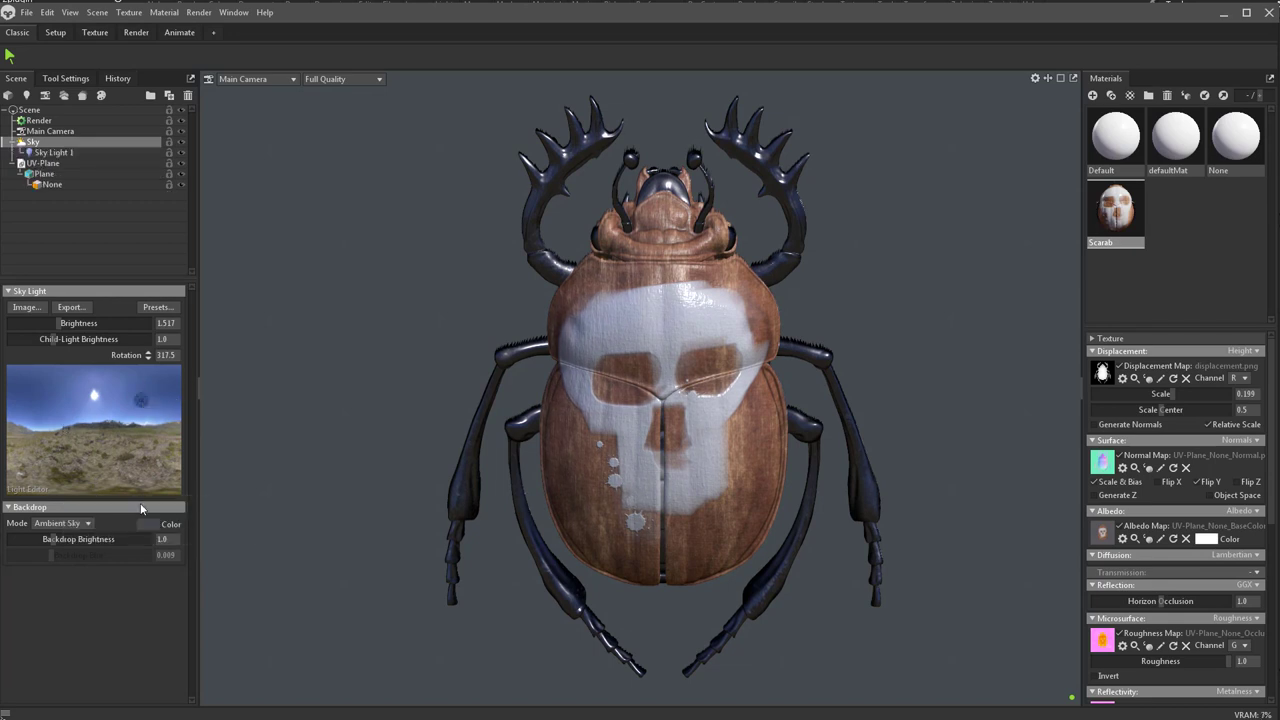
mouse_move(141, 400)
left_mouse_down()
mouse_move(148, 466)
mouse_move(131, 441)
mouse_move(146, 395)
left_mouse_up()
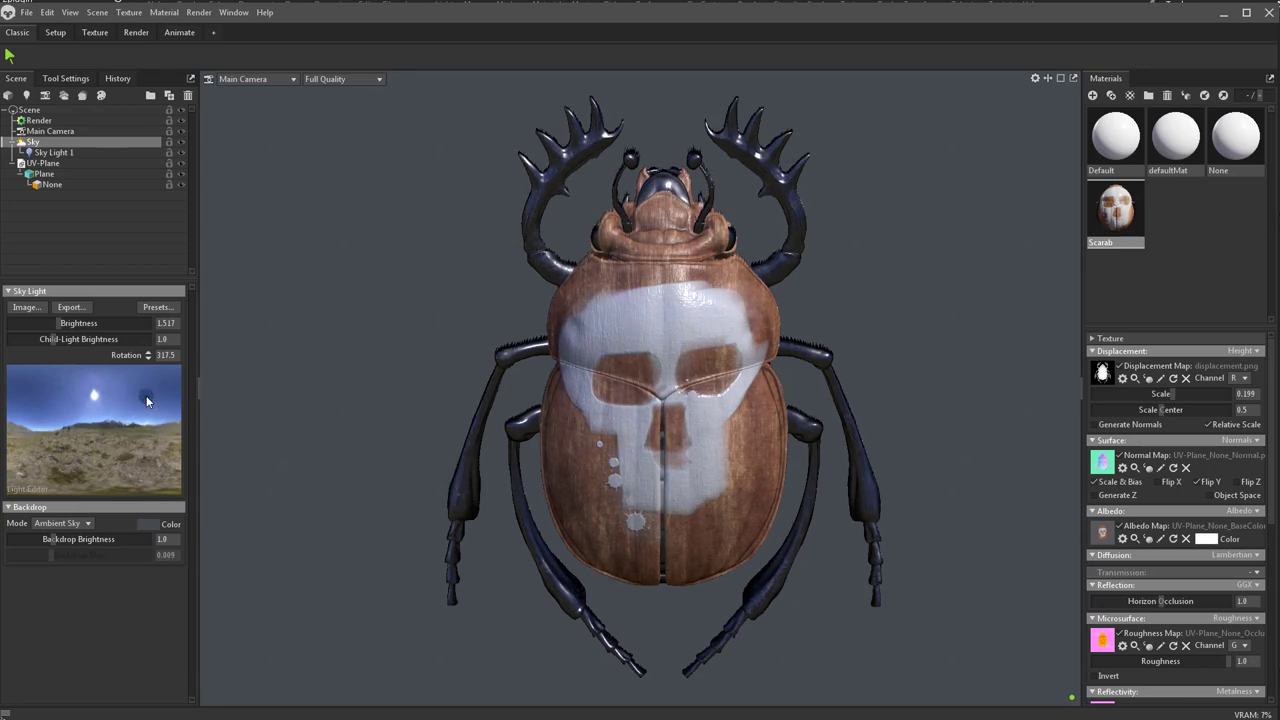
left_click(54, 152)
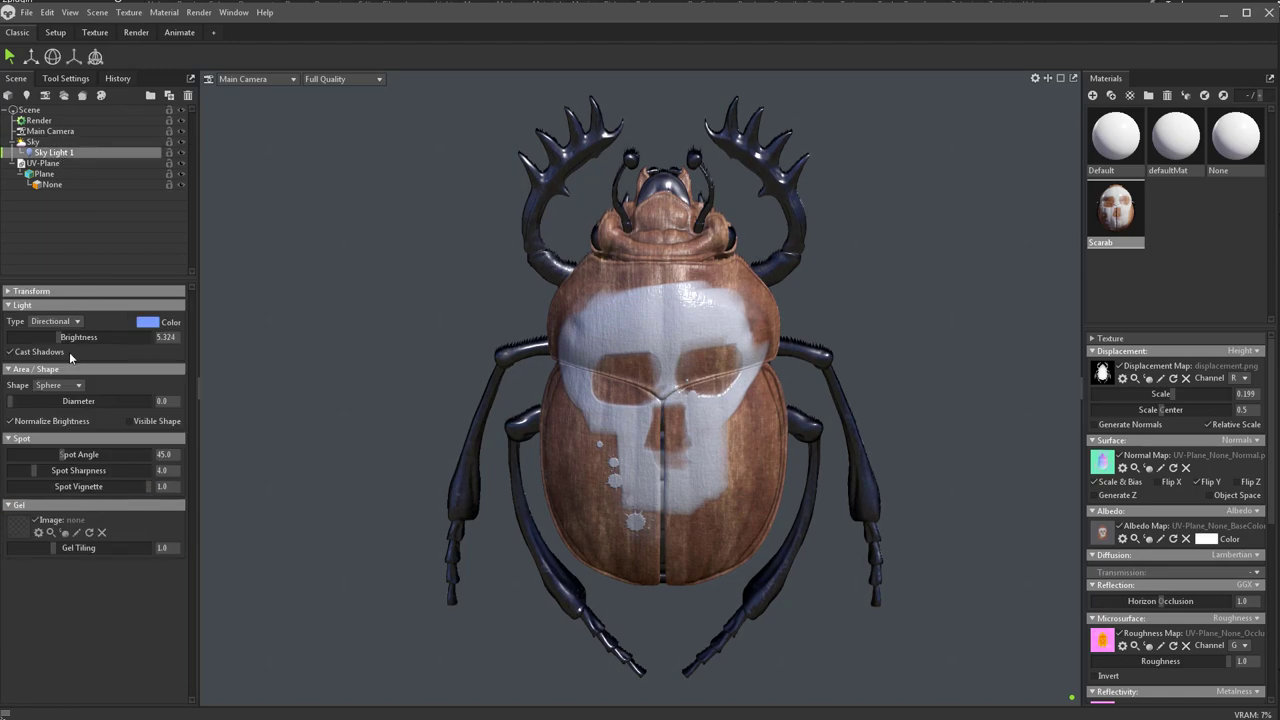
mouse_move(58, 337)
left_mouse_down()
mouse_move(90, 338)
mouse_move(76, 339)
left_mouse_up()
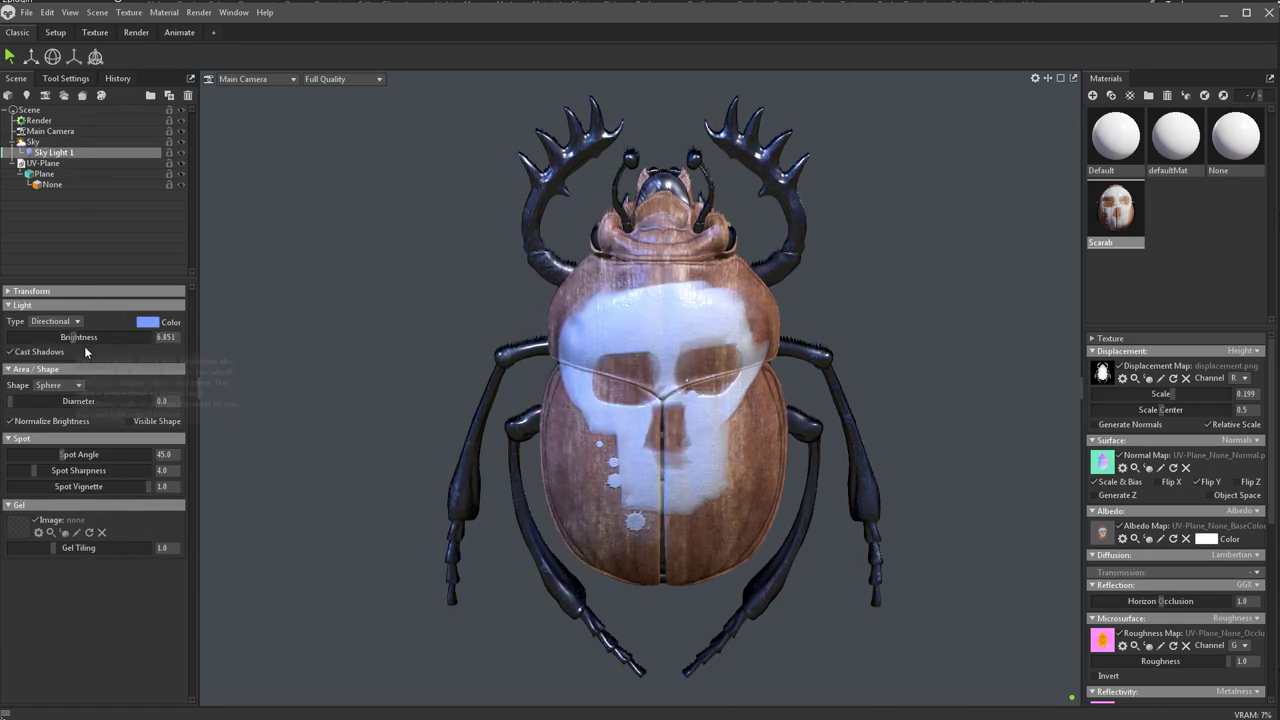
Step: Replace the sky with the Midday Street Cobblestone preset showing the rounded brick wall and rotate its lighting
left_click(34, 142)
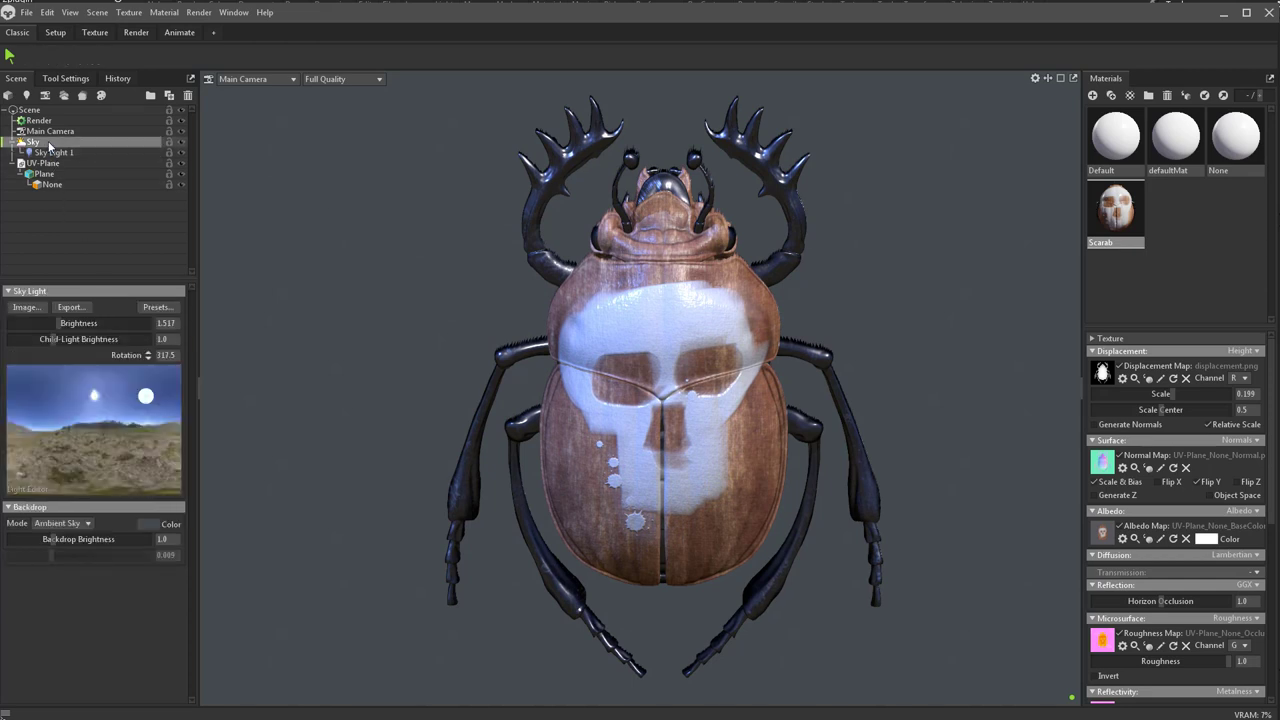
left_click(157, 307)
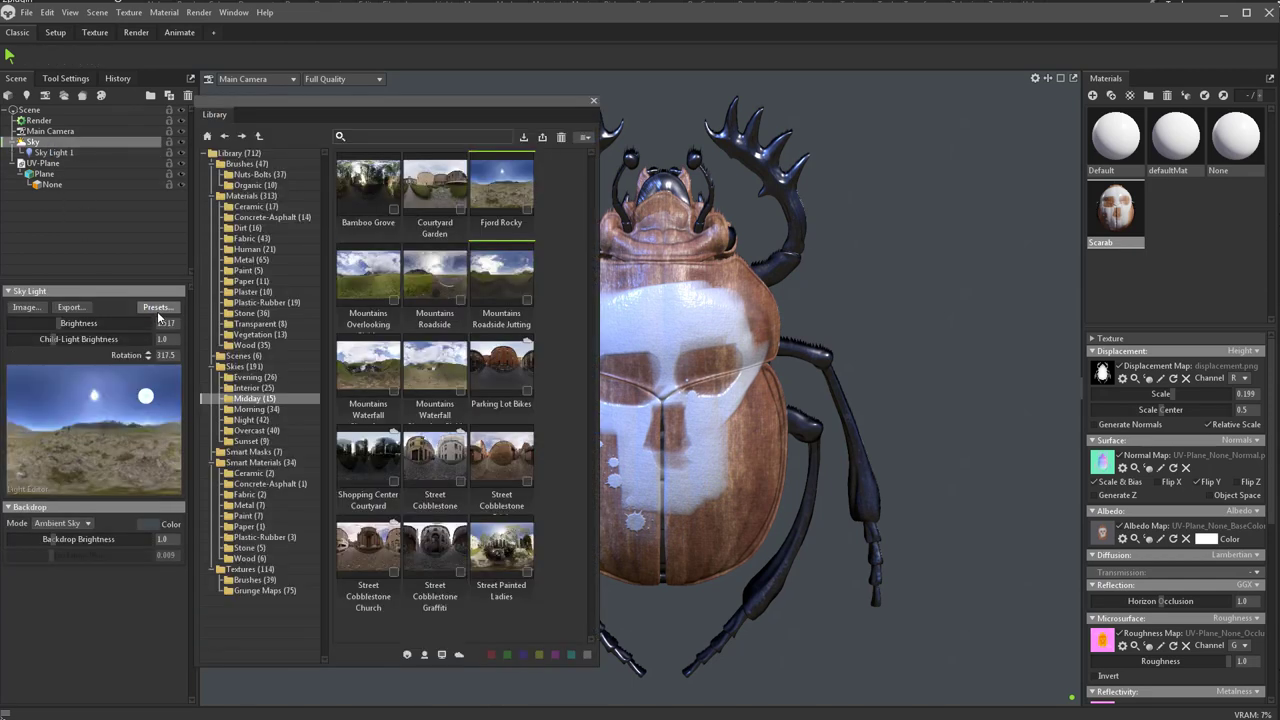
left_click(503, 456)
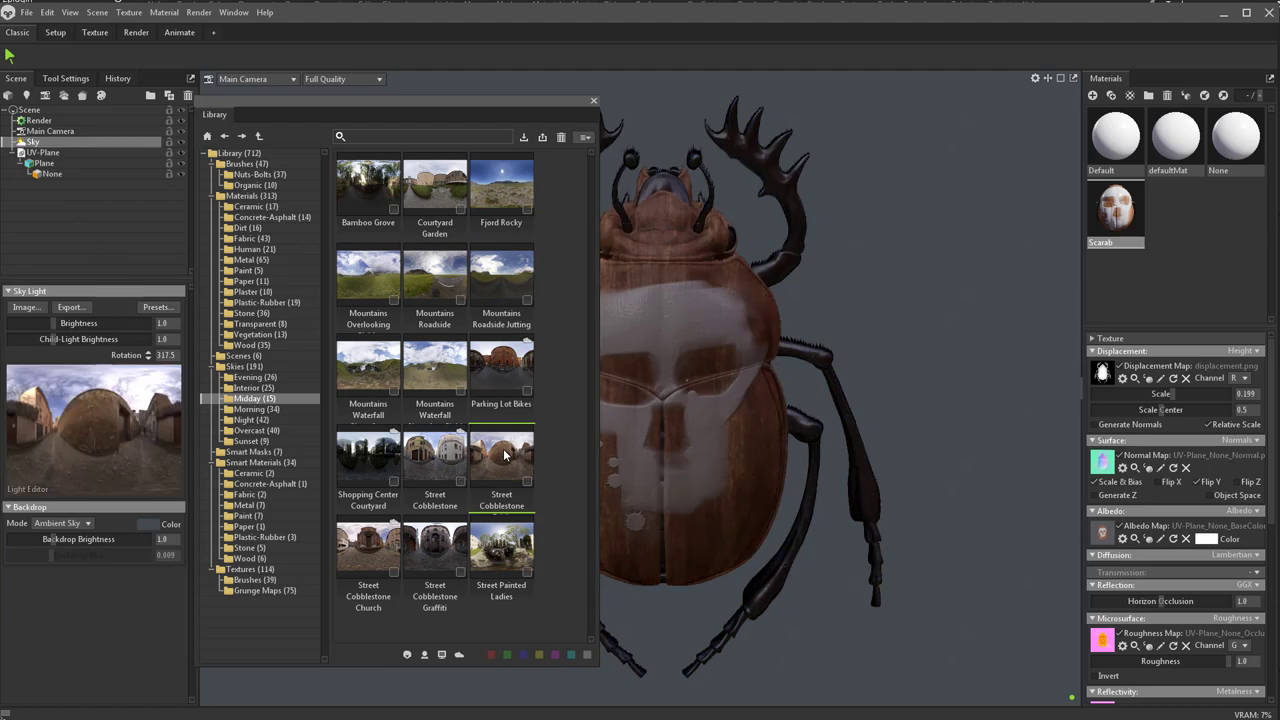
left_click(593, 102)
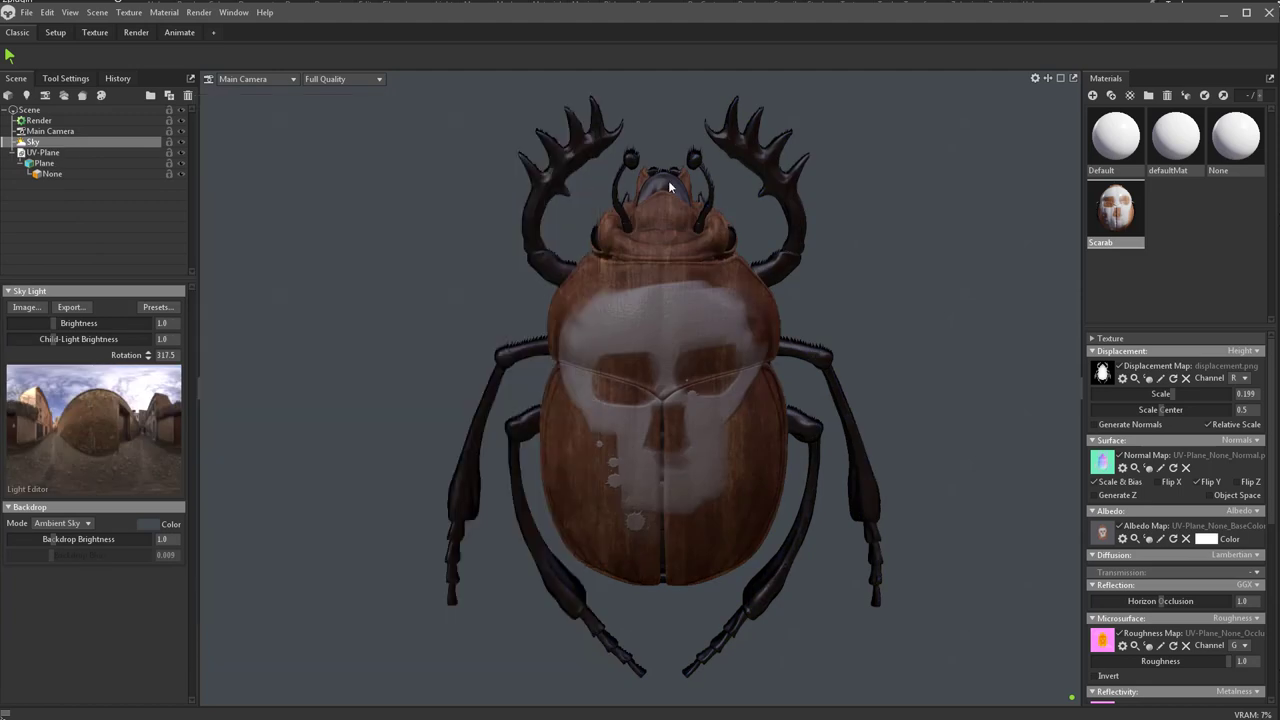
mouse_move(892, 305)
left_mouse_down("shift")
mouse_move(1066, 306)
mouse_move(877, 286)
mouse_move(1080, 297)
mouse_move(878, 290)
left_mouse_up("shift")
left_click_drag(996, 290, 942, 288, "shift")
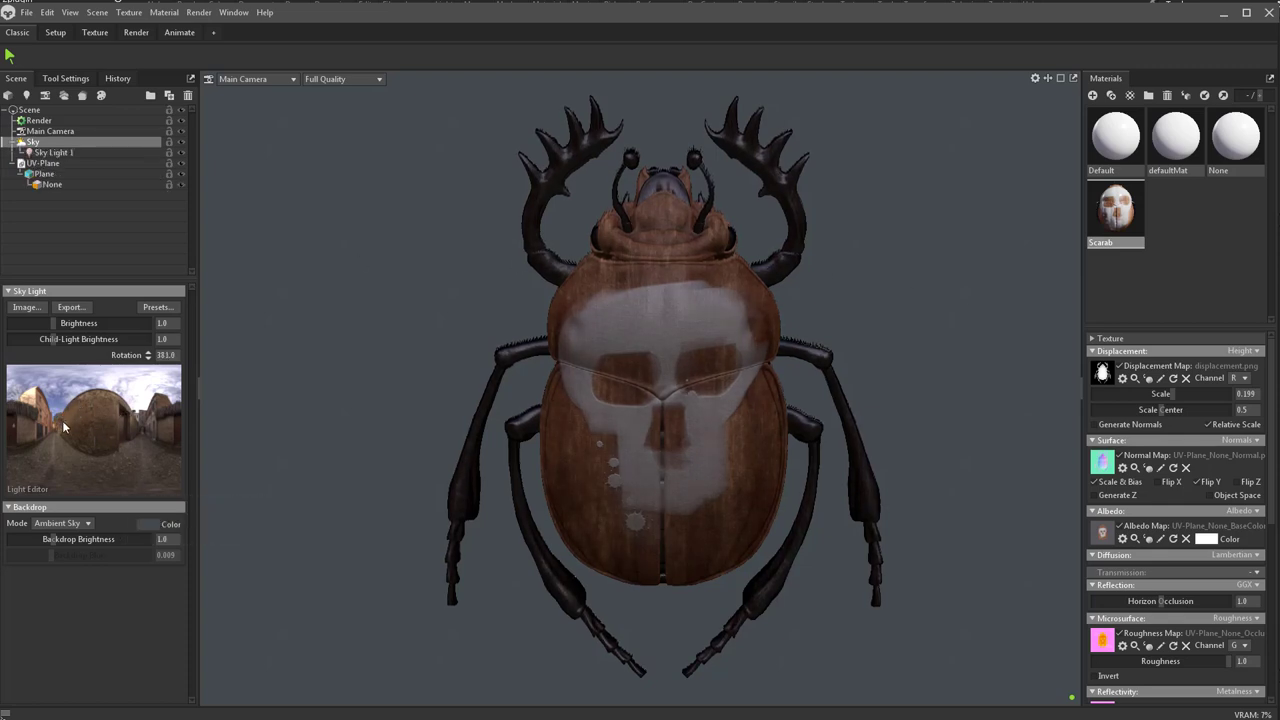
Step: Add a child light on the sunlit building in the cobblestone sky and raise that light's brightness
left_click(30, 393)
left_click_drag(29, 391, 33, 392)
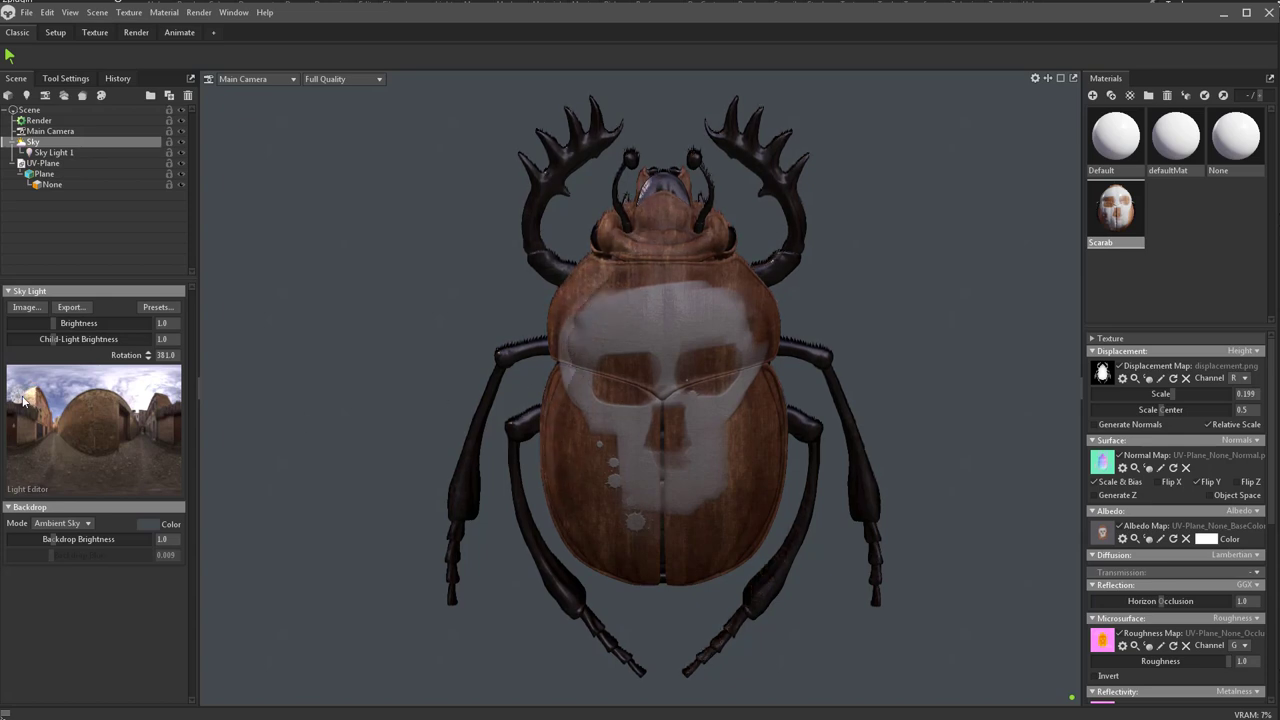
left_click(53, 152)
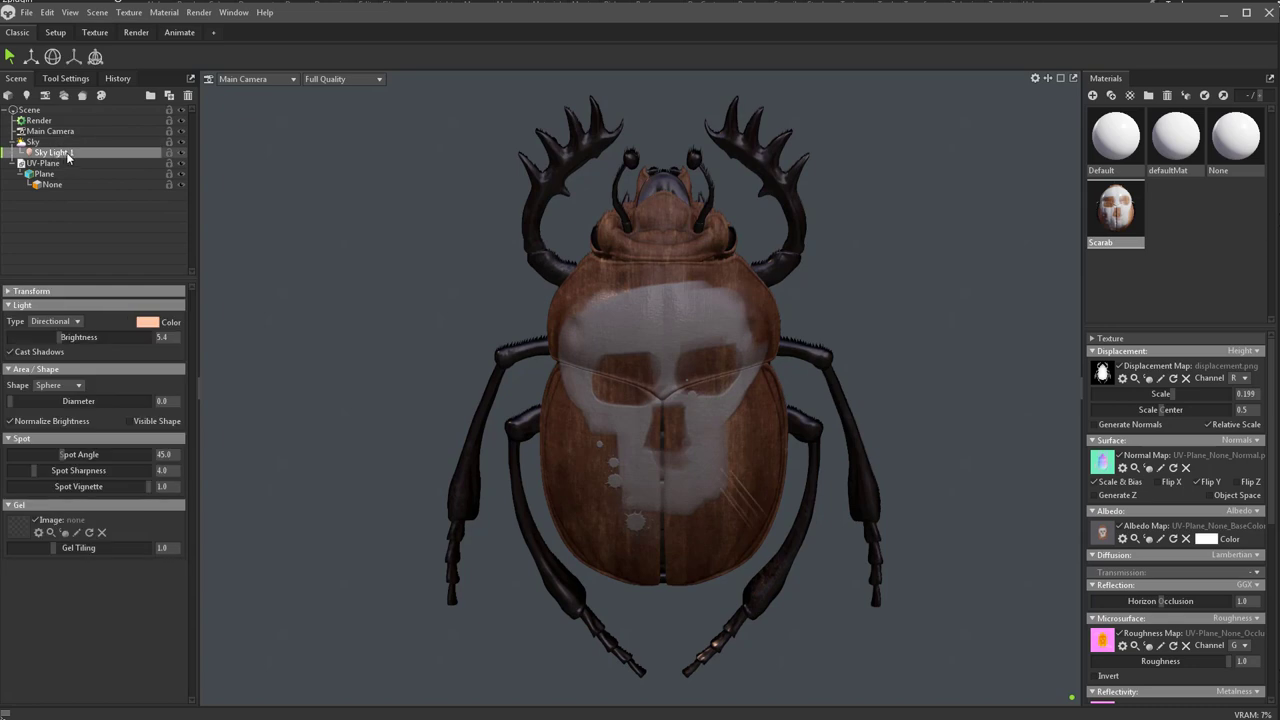
left_click_drag(62, 336, 70, 338)
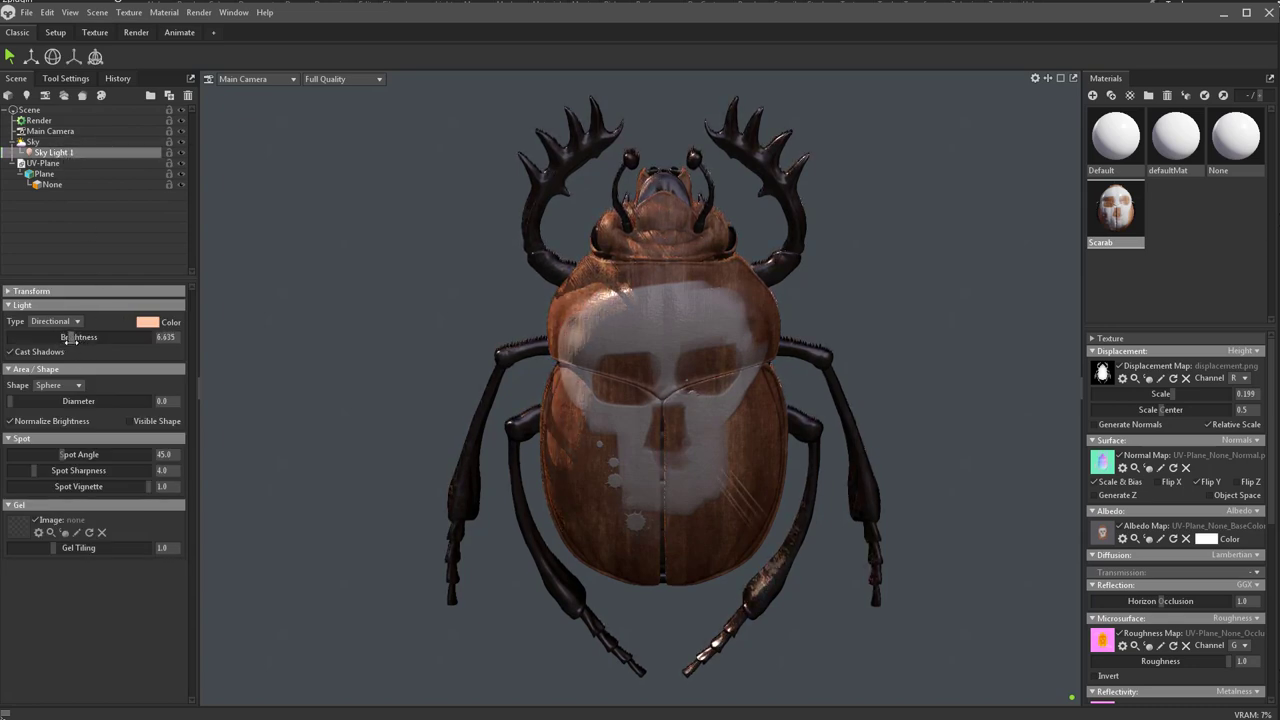
left_click(57, 142)
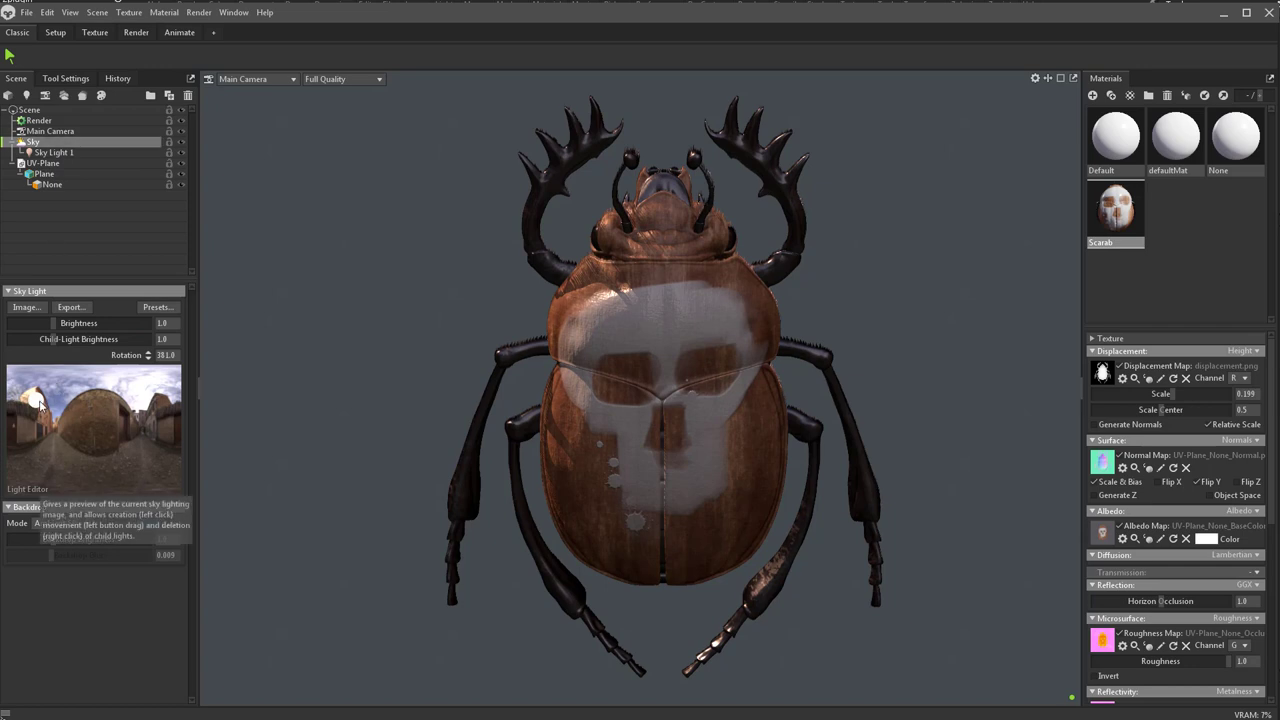
Step: Reposition the child light in the cobblestone sky over the sunlit building and set Sky Light 1's brightness to 7.428
mouse_move(38, 400)
left_mouse_down()
mouse_move(43, 380)
mouse_move(76, 405)
mouse_move(140, 412)
mouse_move(142, 398)
mouse_move(45, 409)
left_mouse_up()
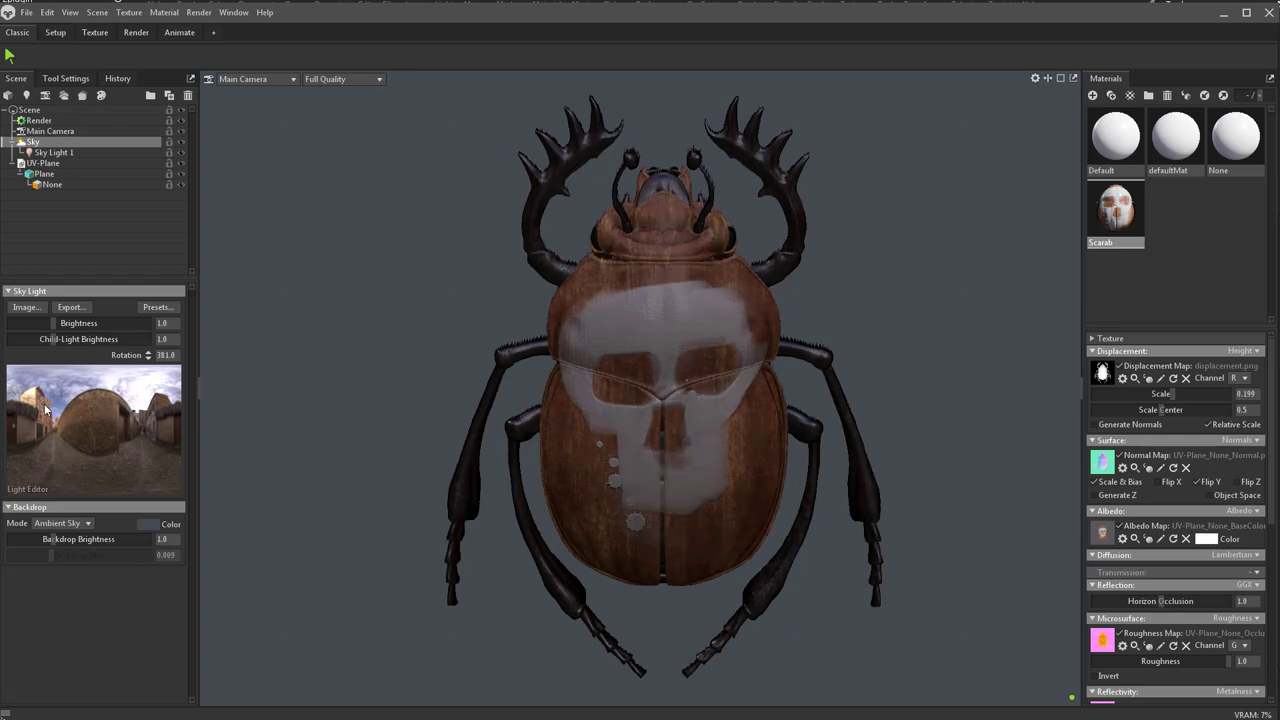
left_click(53, 152)
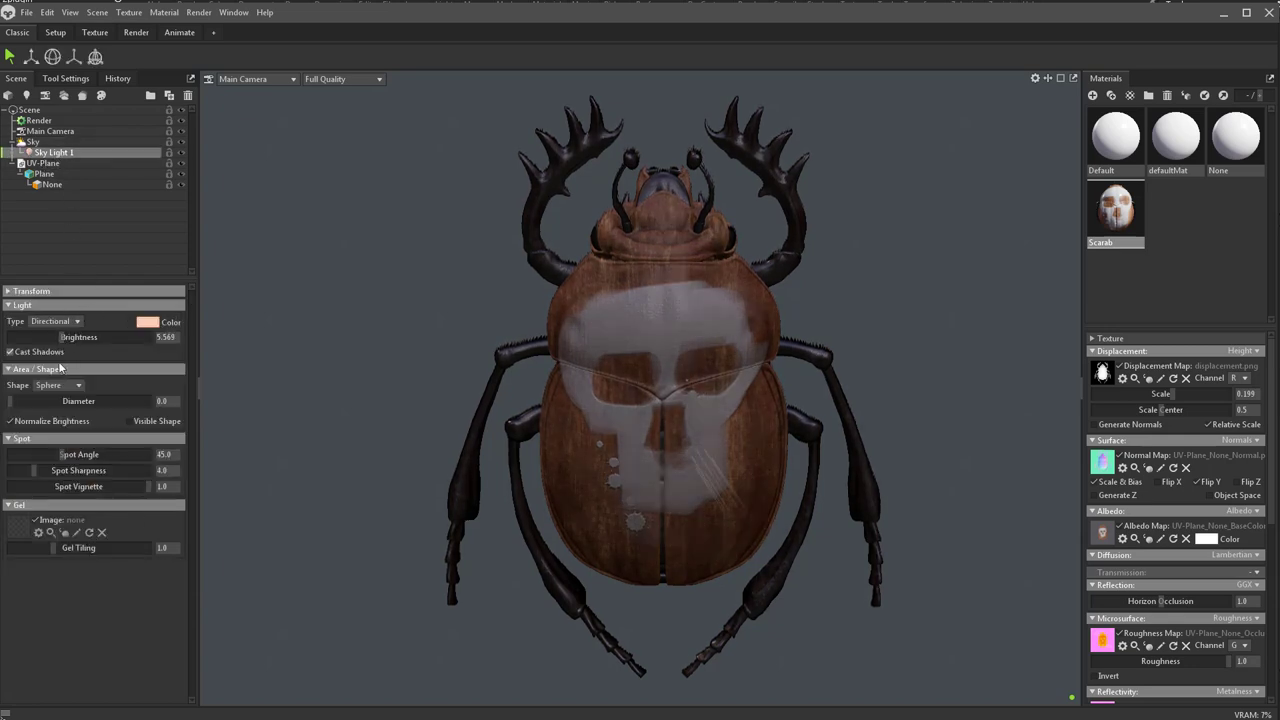
mouse_move(62, 337)
left_mouse_down()
mouse_move(95, 337)
mouse_move(78, 337)
left_mouse_up()
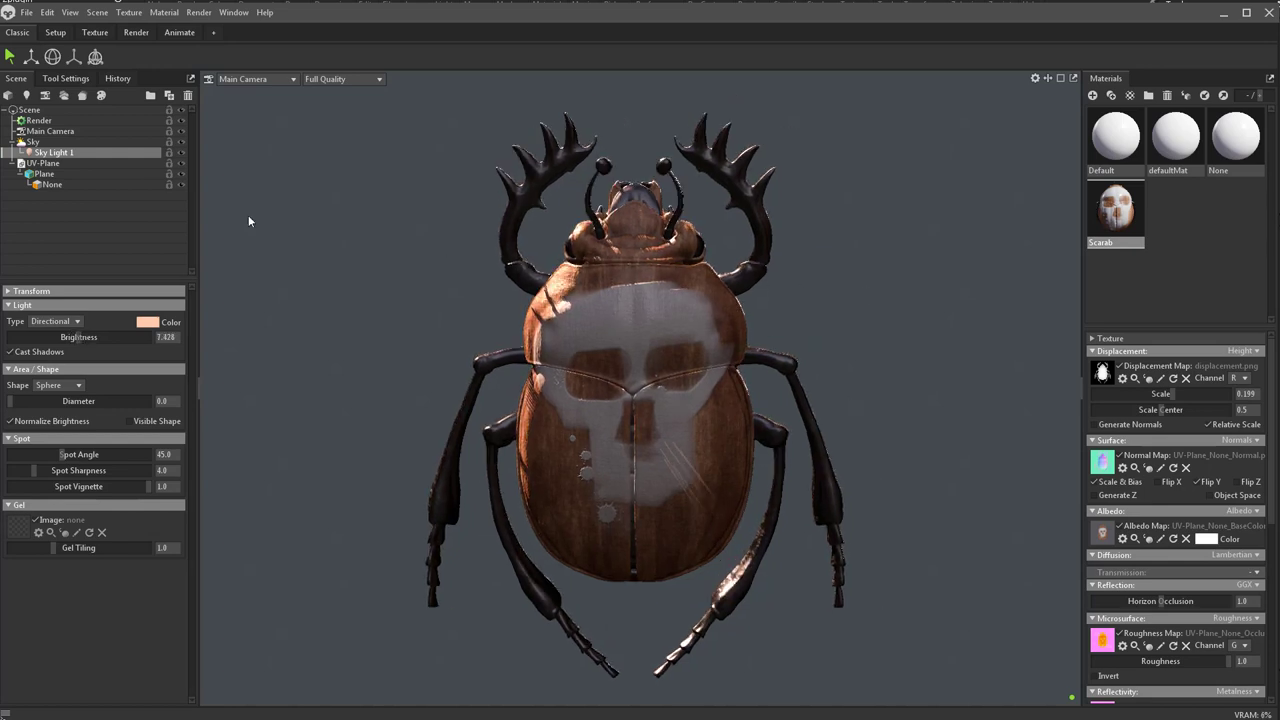
Step: Set the Main Camera's X and Y rotation to 0 and recenter the scarab in the view
left_click(36, 132)
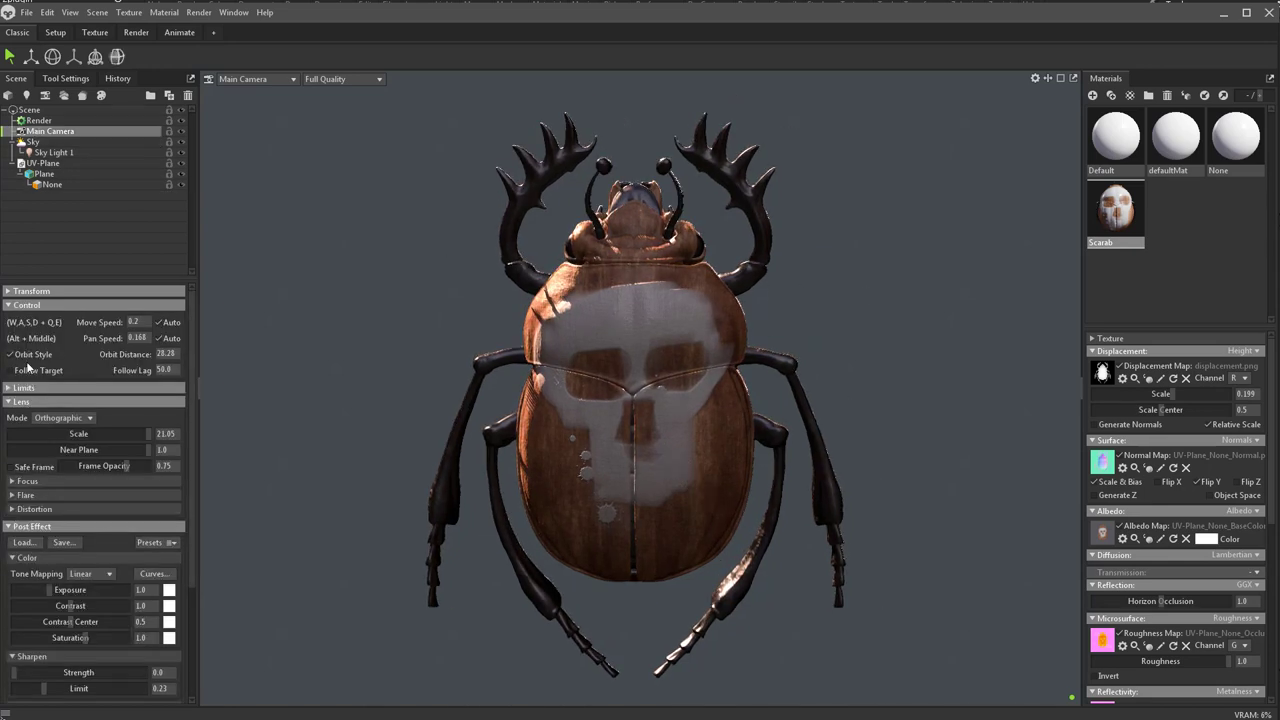
left_click(30, 291)
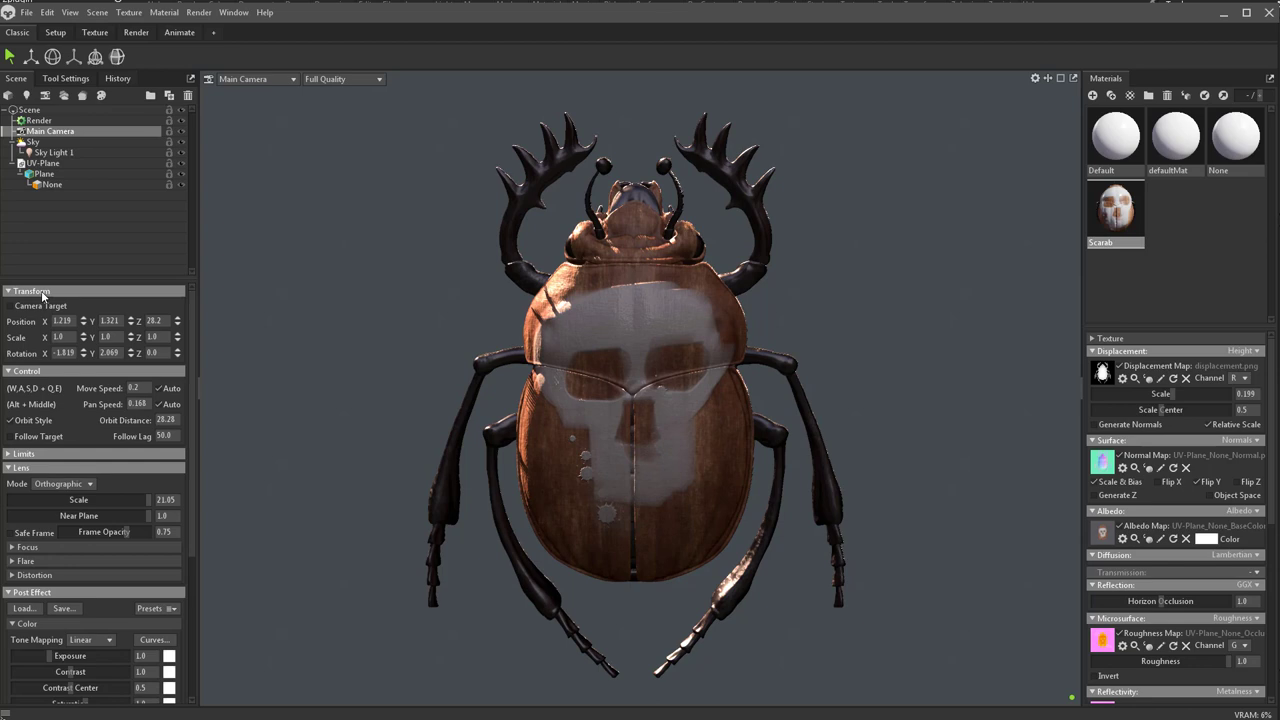
left_click(64, 353)
type("0")
key("Tab")
type("0")
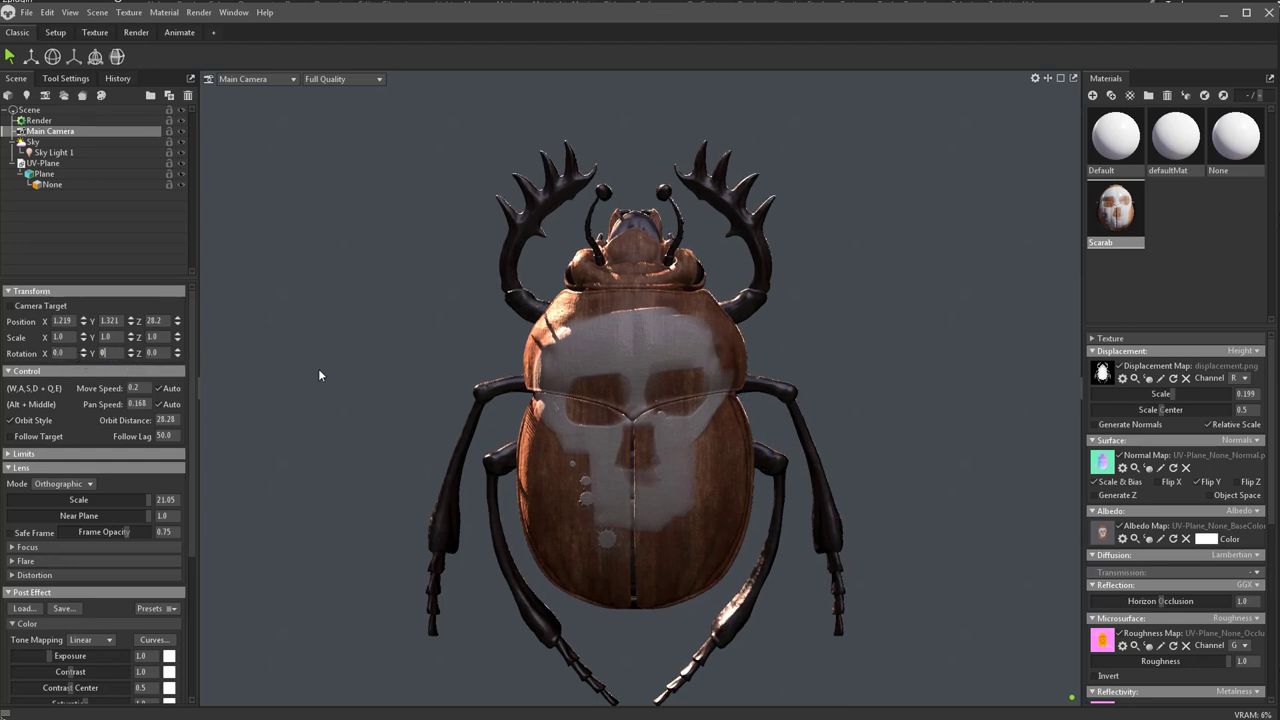
key("Return")
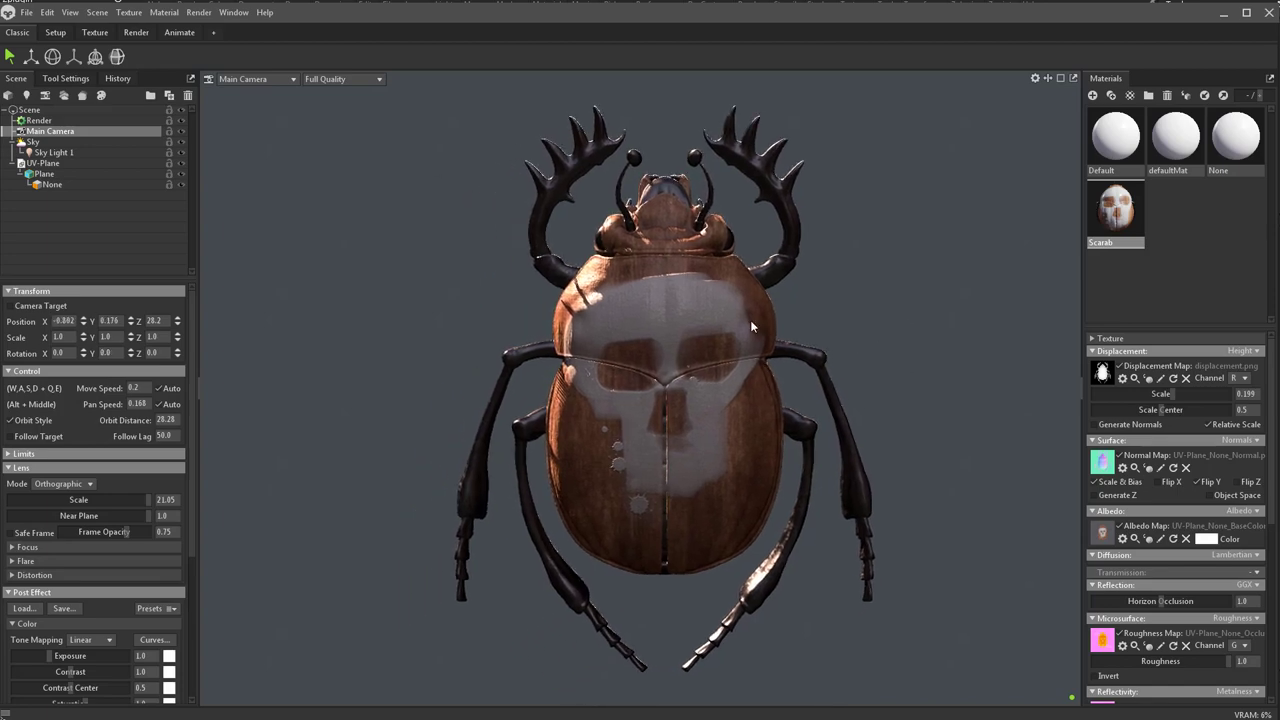
Step: Rotate the sky lighting around the scarab to 598.0, checking the rotation in the Sky settings
left_click_drag(811, 287, 1139, 297, "shift")
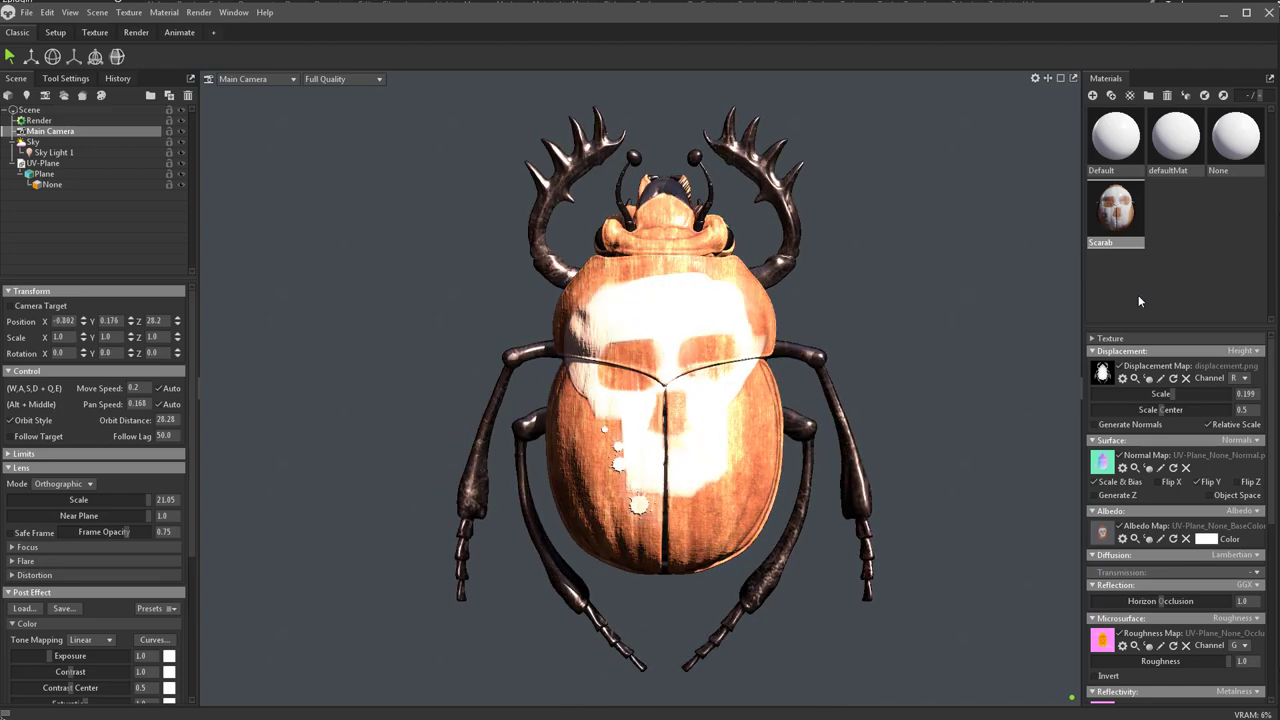
left_click_drag(942, 303, 975, 290, "shift")
left_click(42, 141)
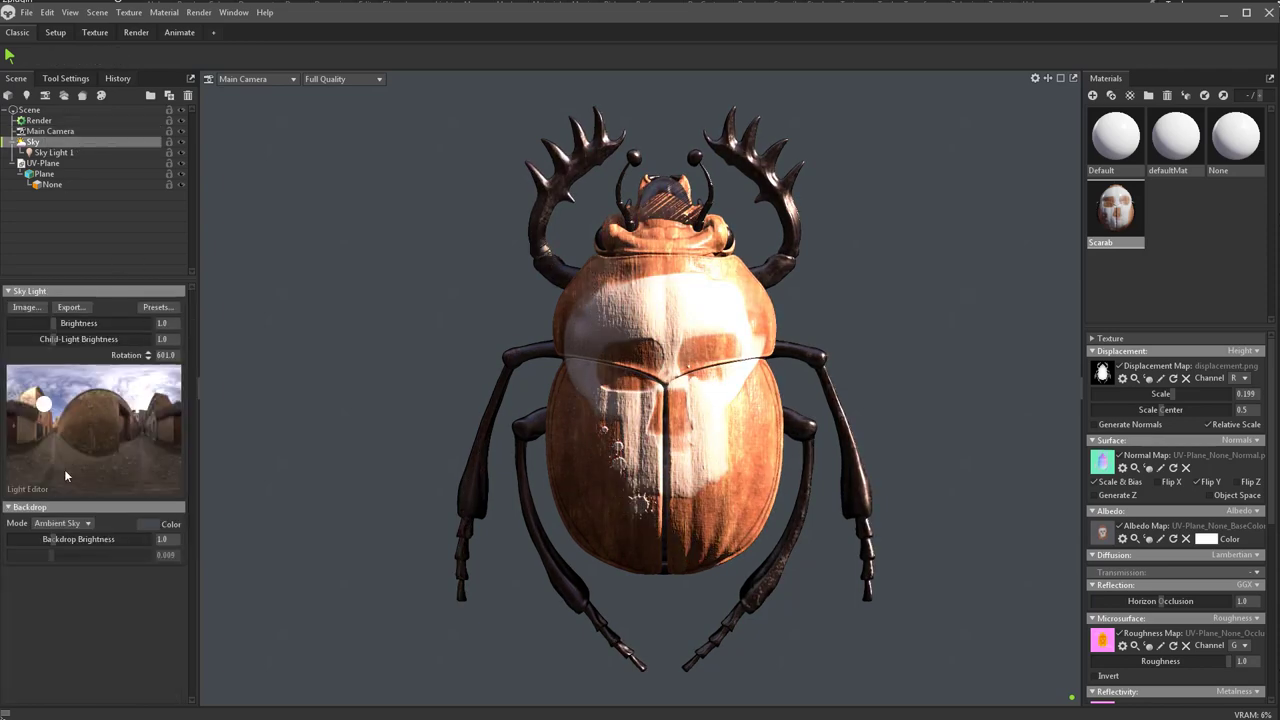
mouse_move(864, 293)
left_mouse_down("shift")
mouse_move(906, 298)
mouse_move(840, 294)
mouse_move(860, 300)
left_mouse_up("shift")
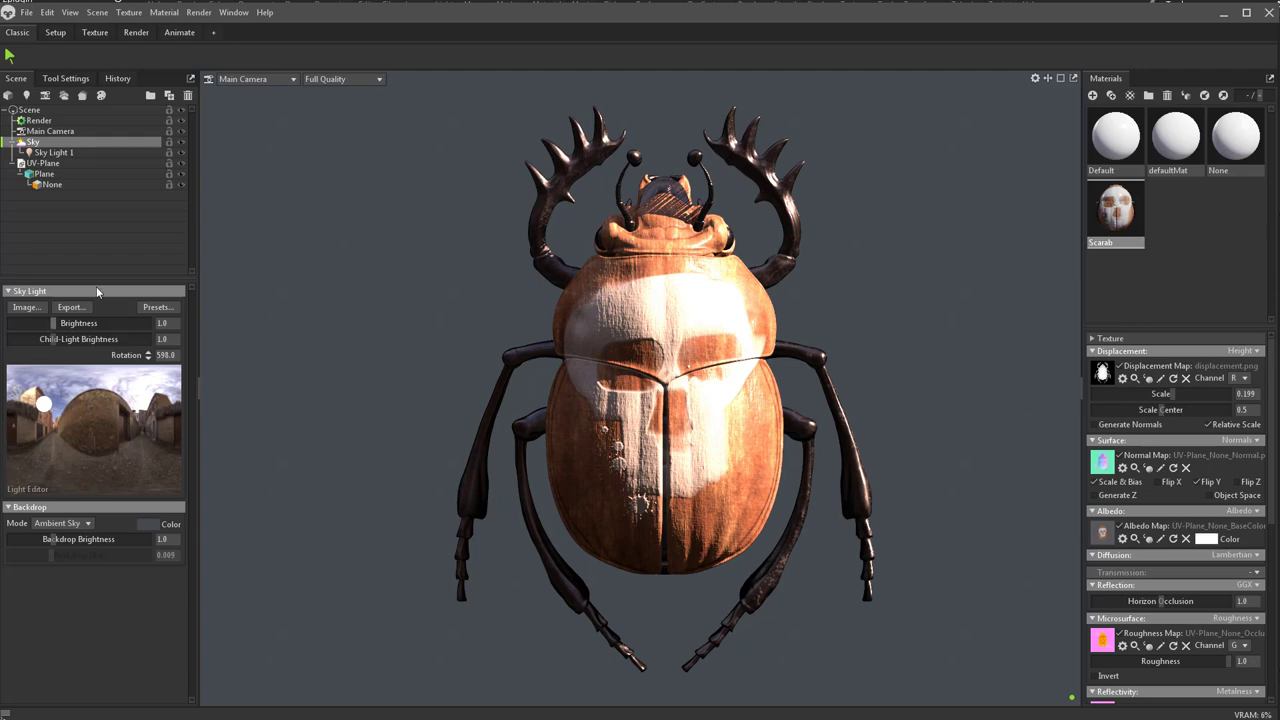
Step: Set Sky Light 1's brightness to 7.067 and rotate the sky lighting until the scarab's shell is lit from the front
left_click(73, 155)
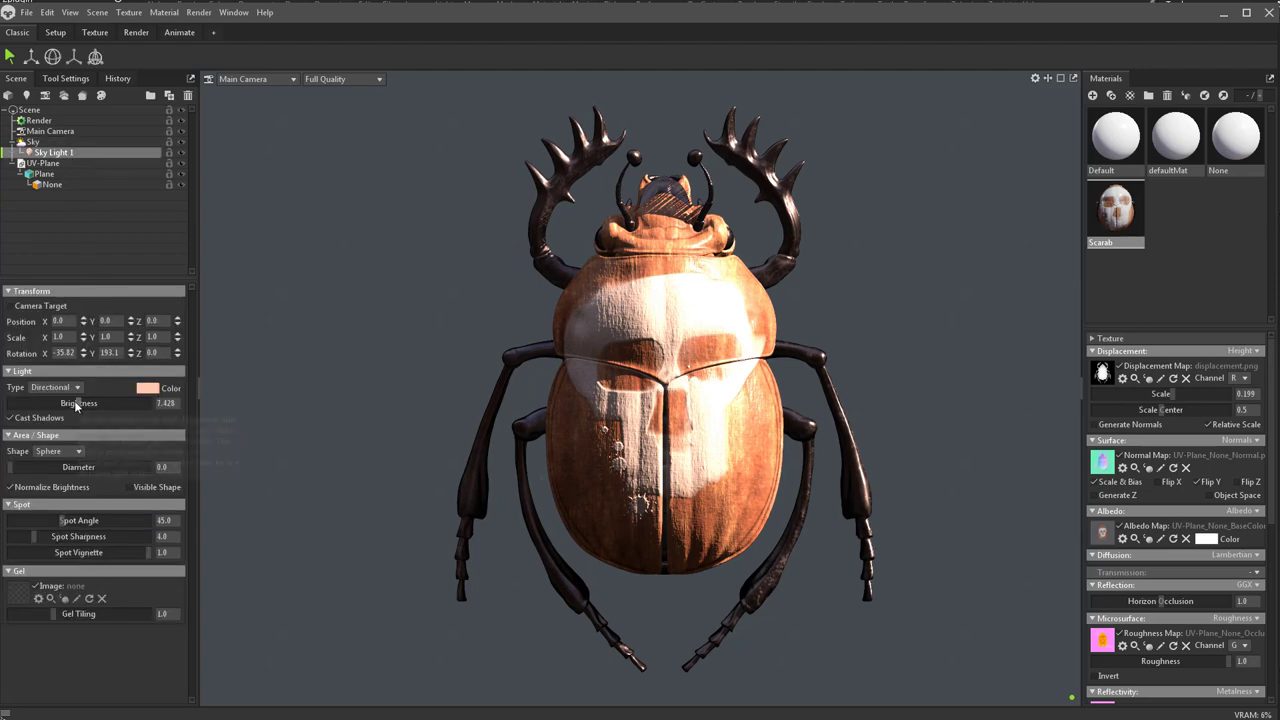
left_click_drag(74, 400, 74, 401)
mouse_move(885, 290)
left_mouse_down("shift")
mouse_move(941, 289)
mouse_move(848, 282)
mouse_move(900, 286)
left_mouse_up("shift")
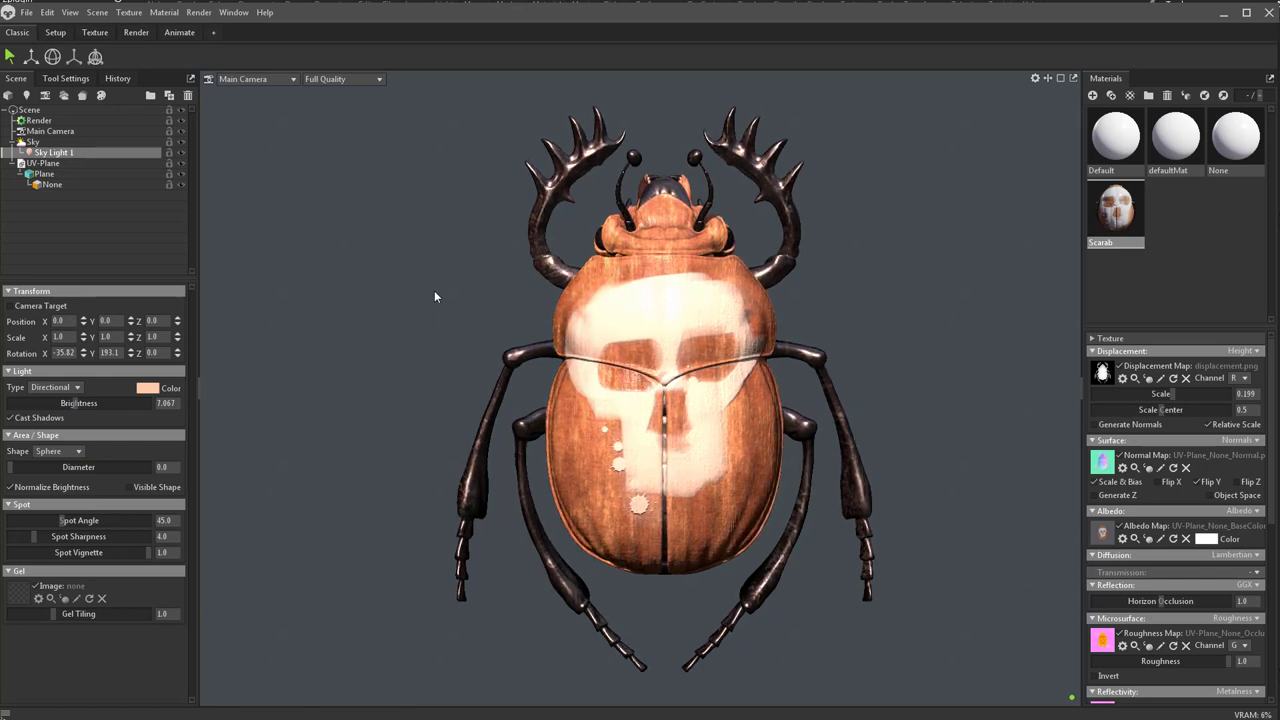
left_click(101, 33)
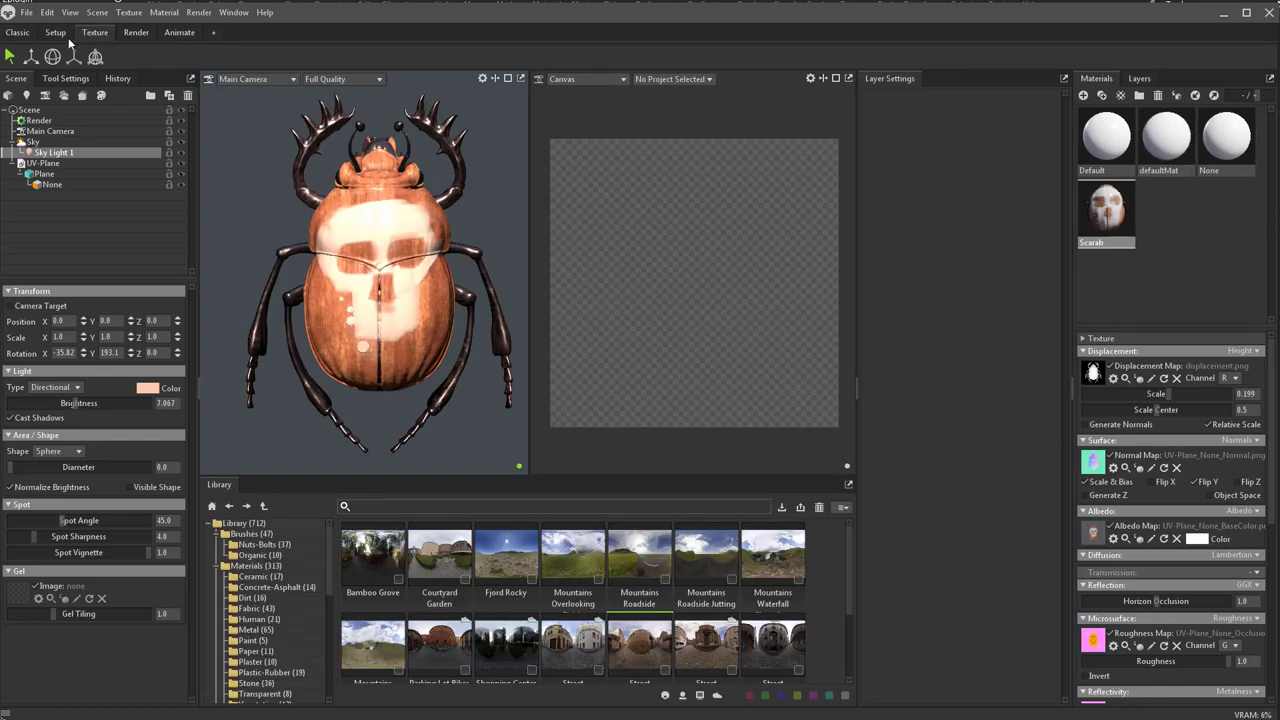
left_click(24, 34)
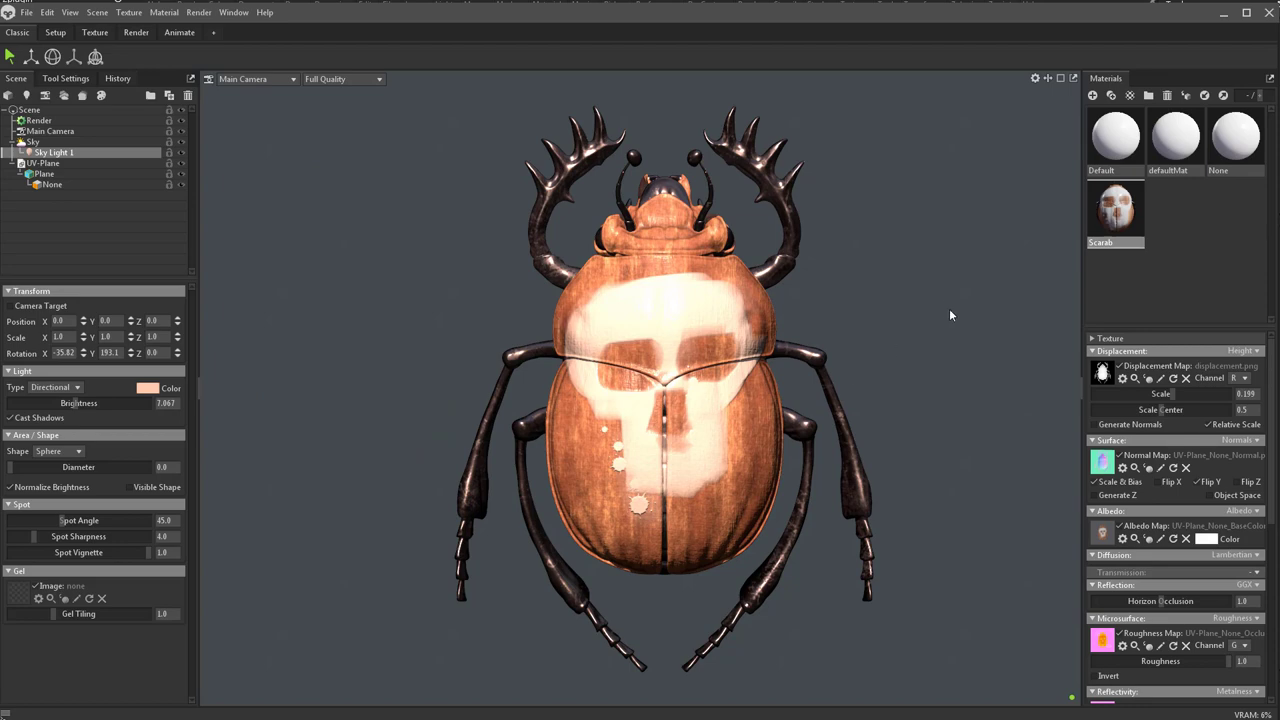
mouse_move(949, 308)
right_mouse_down("shift")
mouse_move(986, 284)
mouse_move(883, 281)
mouse_move(988, 294)
mouse_move(968, 294)
right_mouse_up("shift")
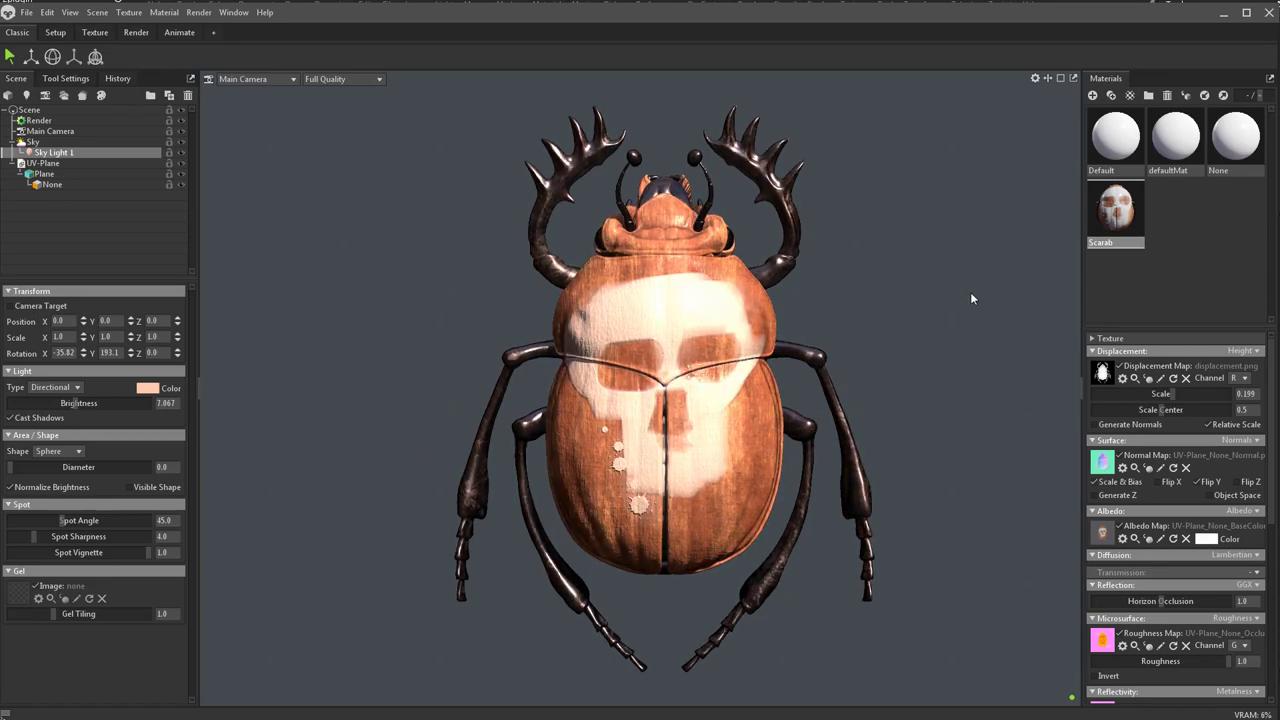
Step: Try several post-effect presets on the Main Camera, including Vivid and Burnt, and return to Default
left_click(66, 131)
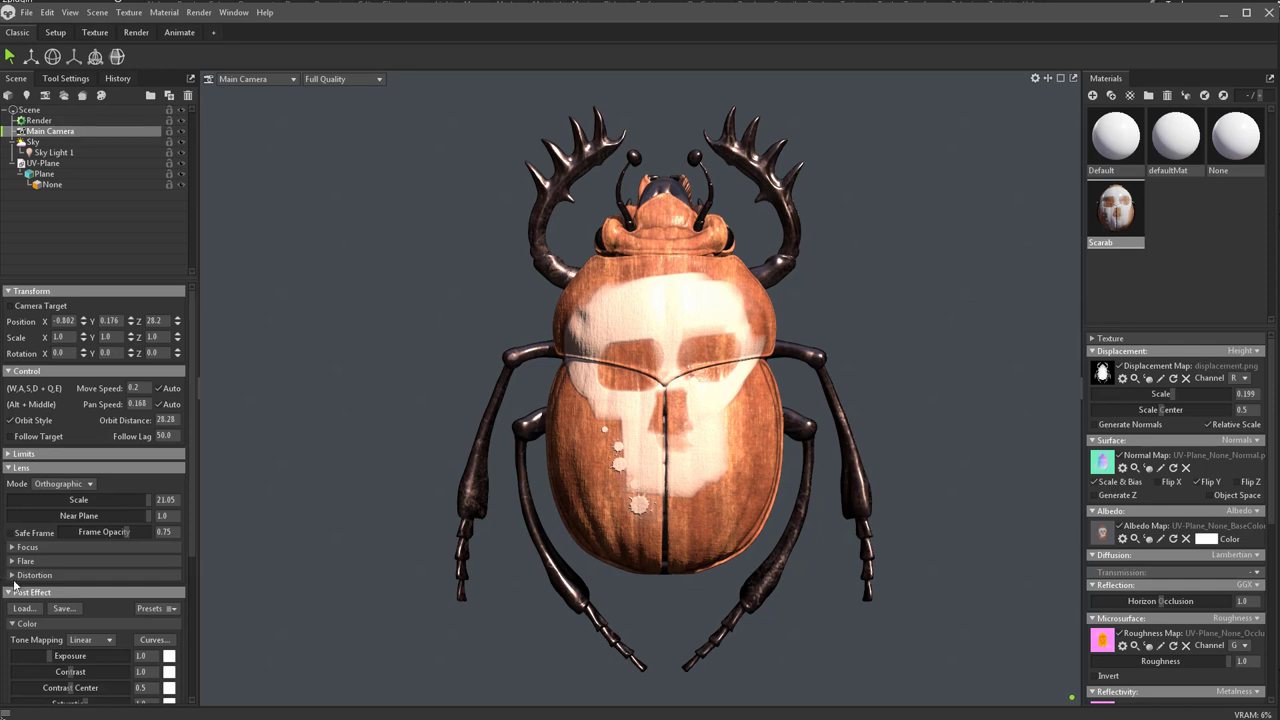
scroll(11, 578, "down", 4)
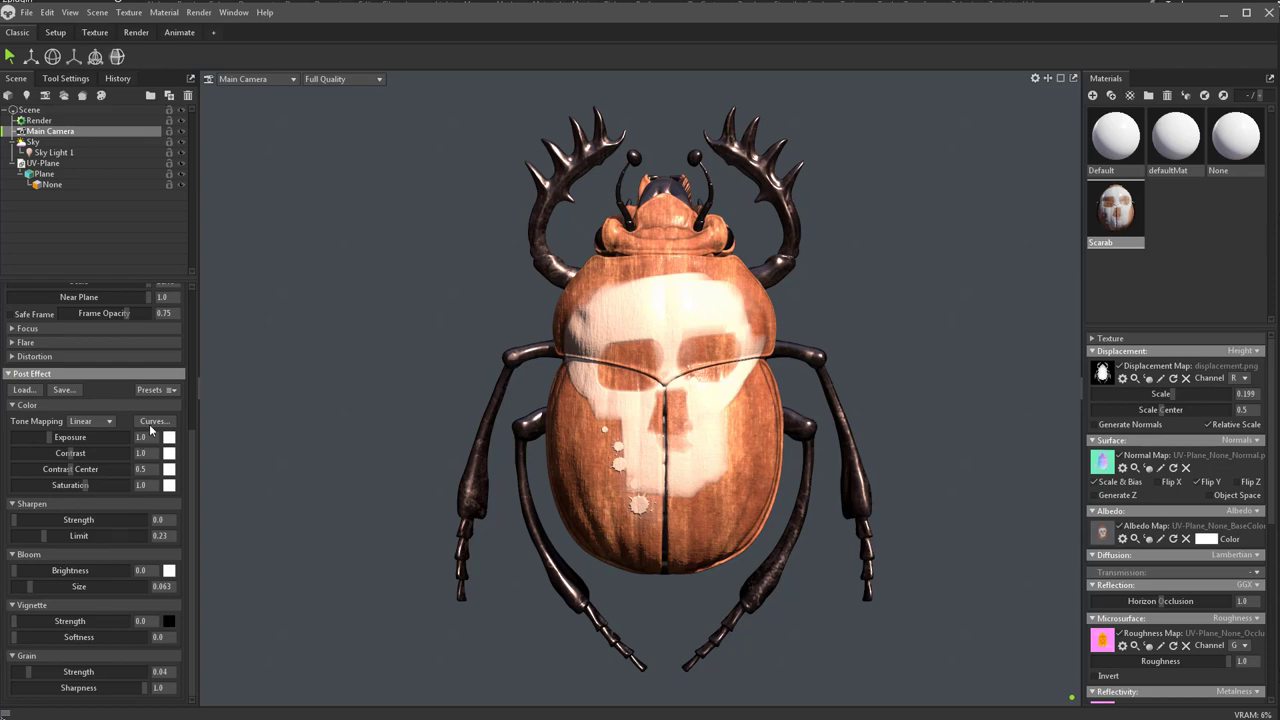
left_click(152, 389)
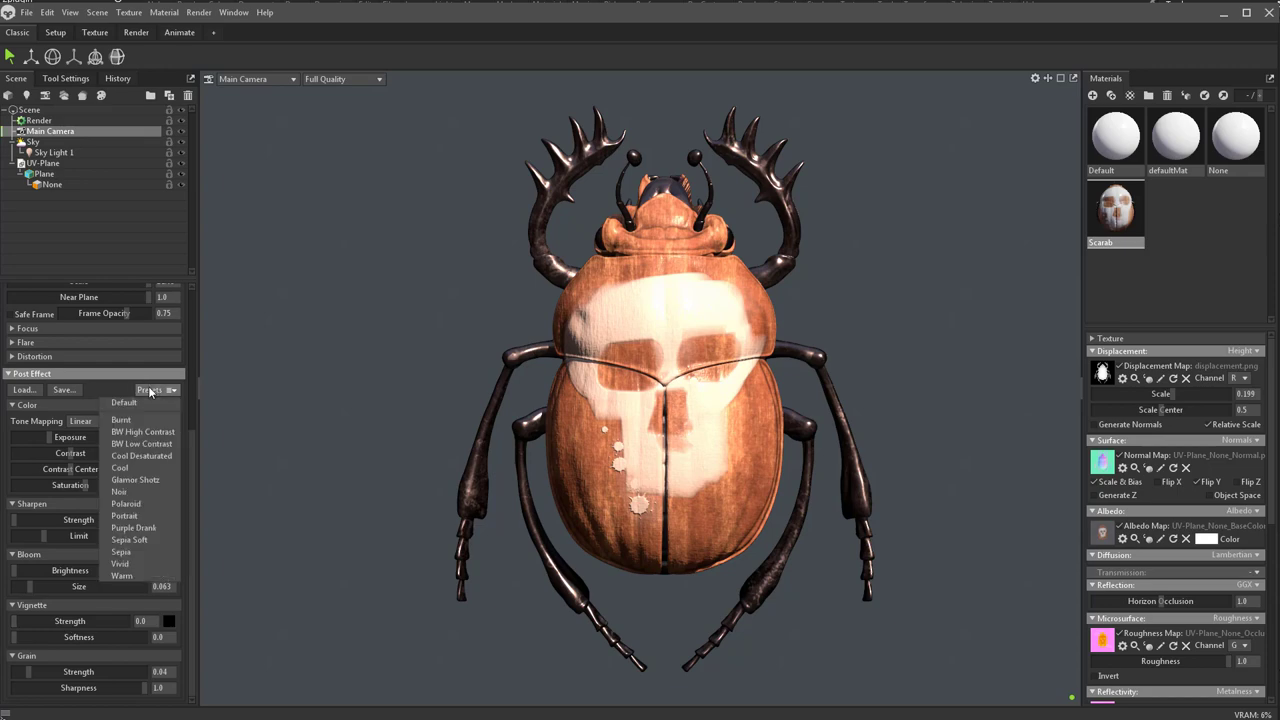
left_click(140, 445)
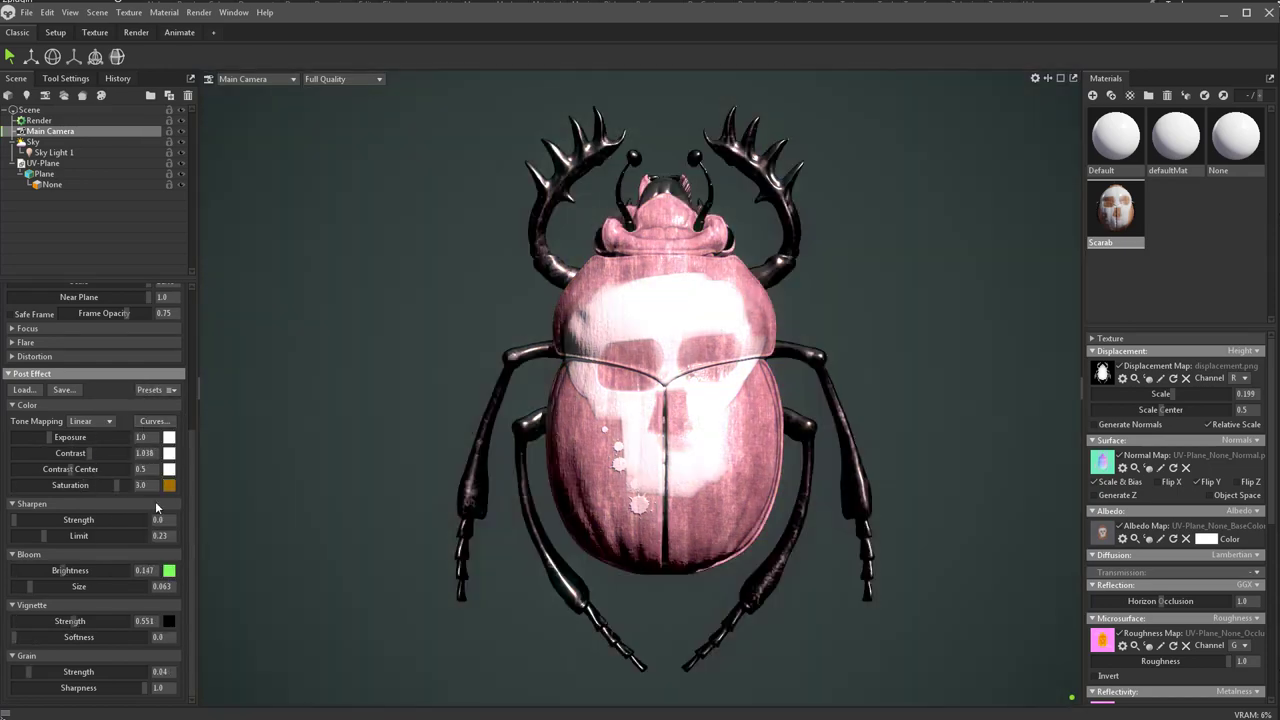
left_click(175, 390)
left_click(133, 566)
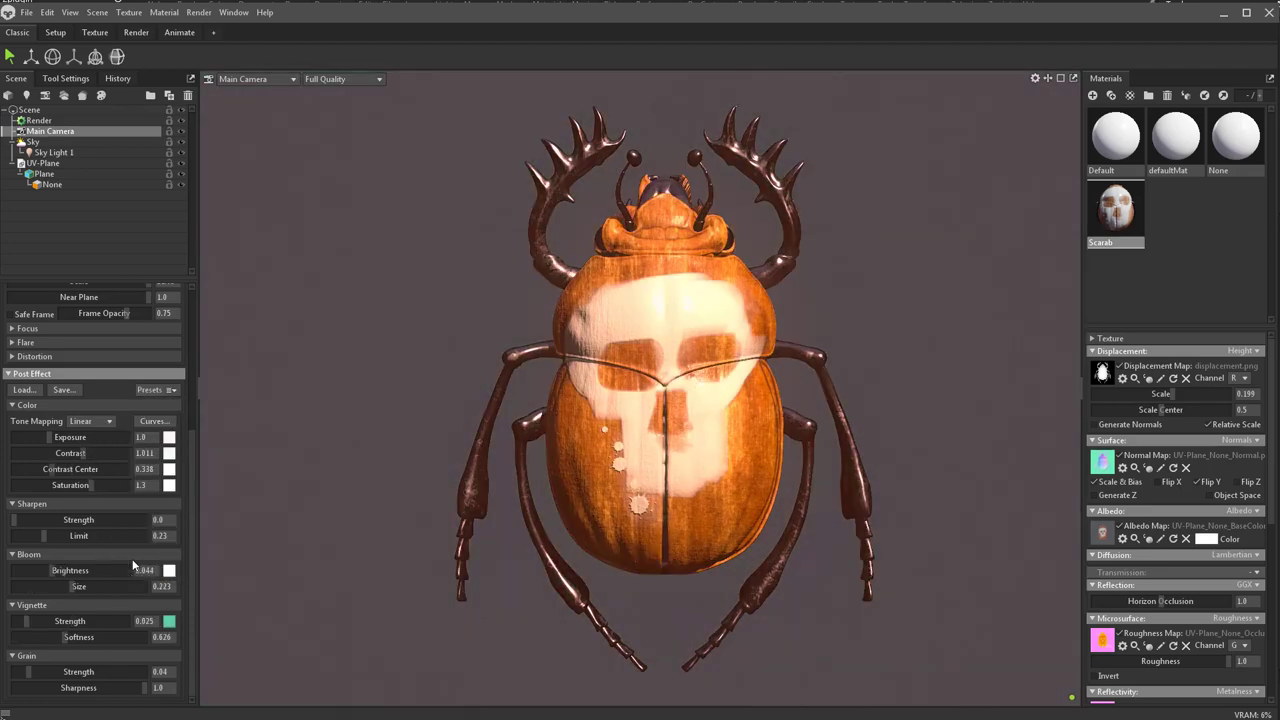
left_click(172, 390)
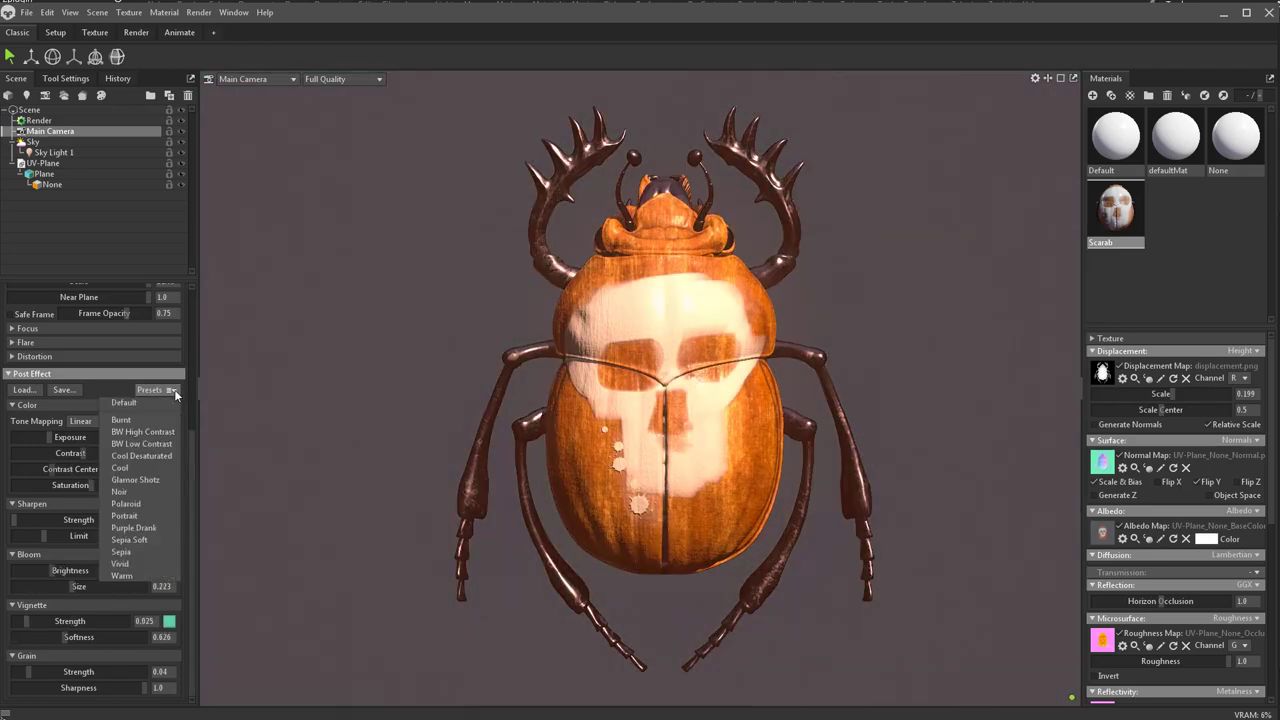
left_click(121, 420)
left_click(172, 390)
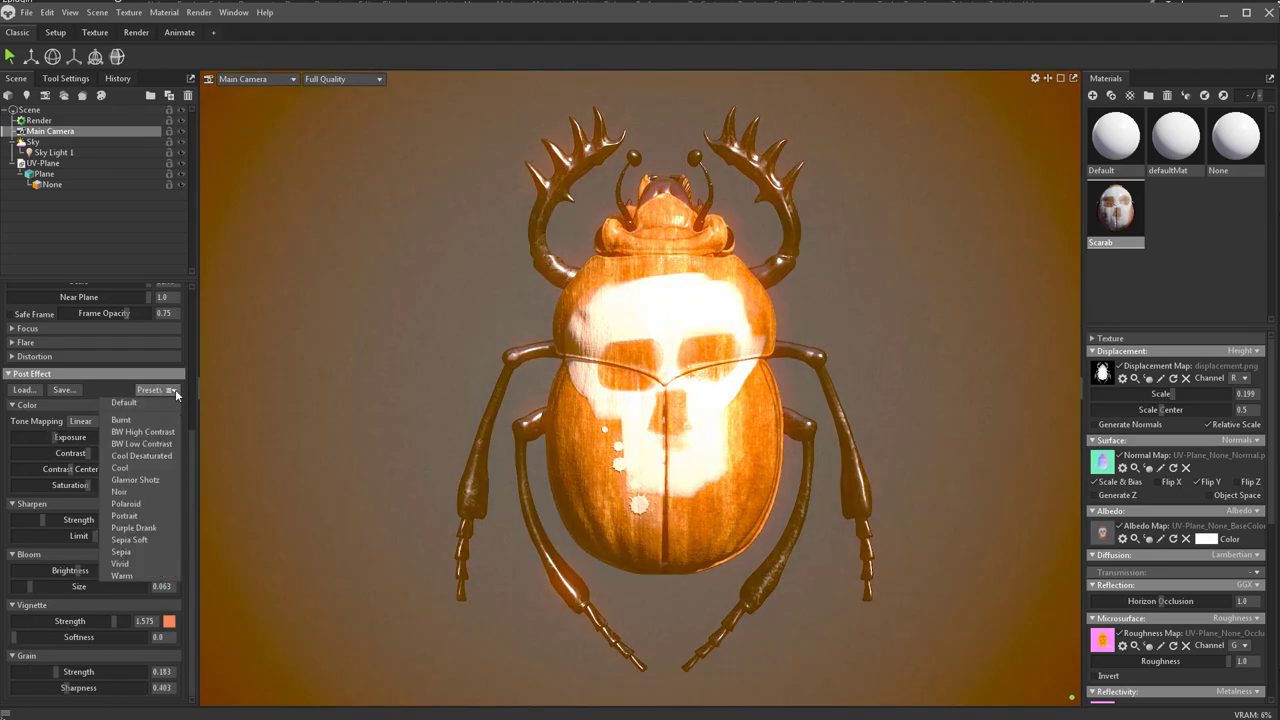
left_click(153, 403)
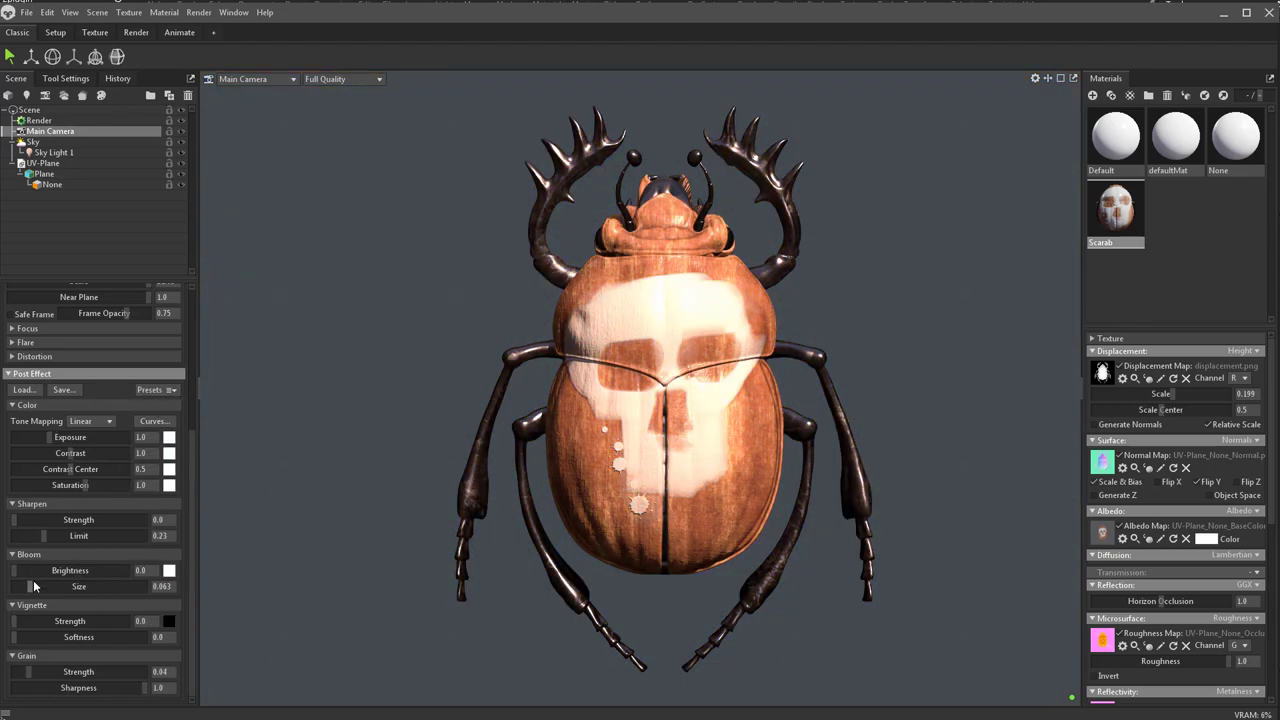
Step: Set the Main Camera's bloom brightness to 0.076 and its vignette strength to 0.964
mouse_move(20, 522)
left_mouse_down()
mouse_move(112, 527)
mouse_move(12, 522)
left_mouse_up()
left_click_drag(14, 571, 44, 571)
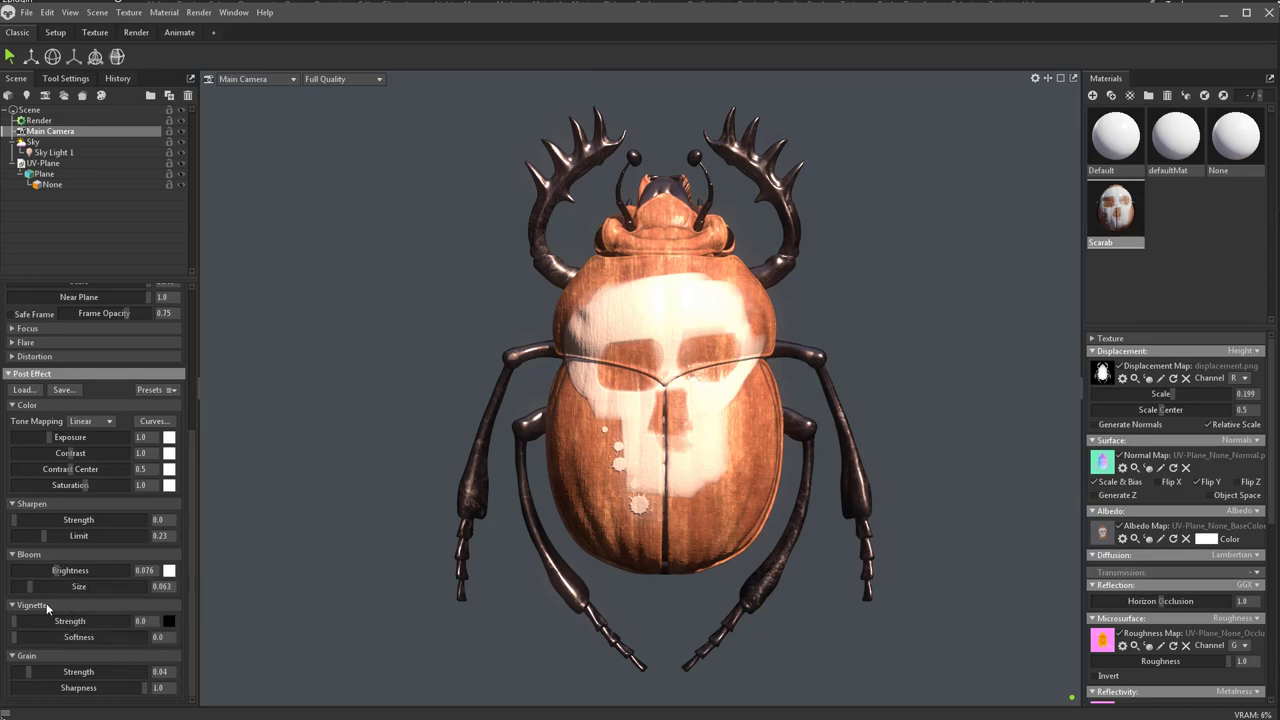
left_click_drag(14, 621, 91, 613)
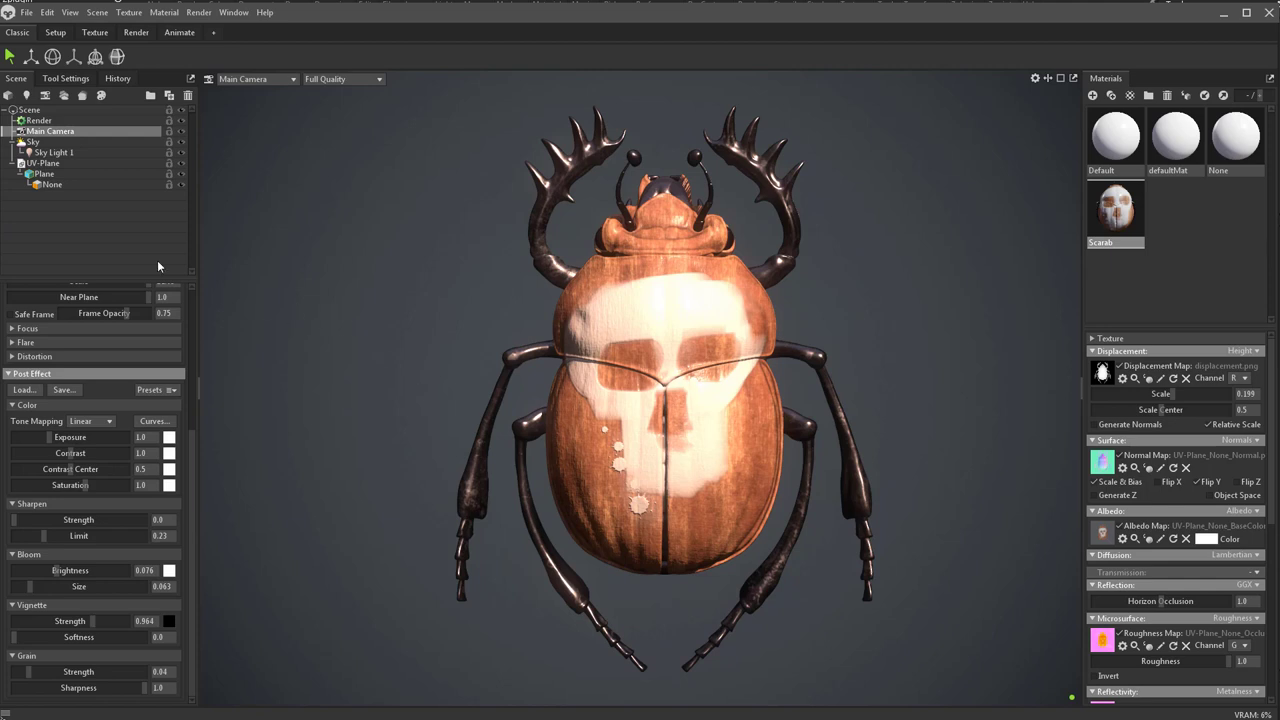
Step: Enable ray tracing in the scene's Render settings
left_click(40, 121)
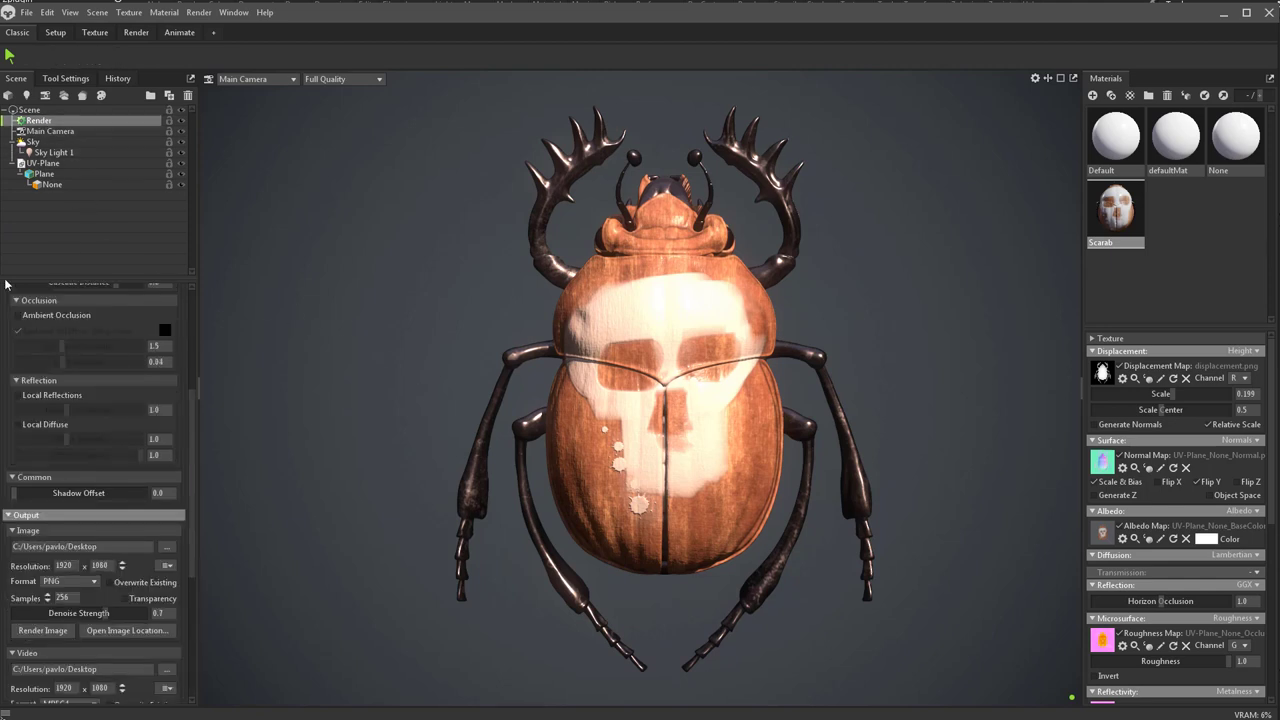
scroll(10, 385, "up", 5)
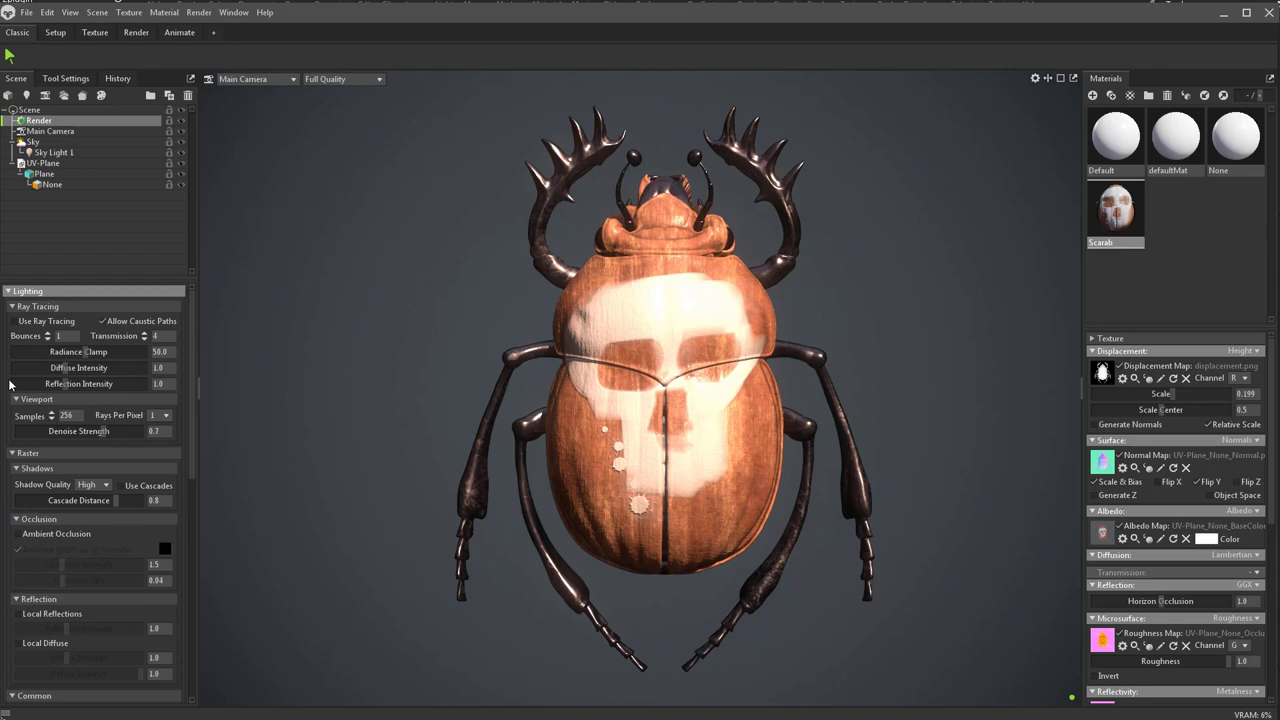
left_click(14, 322)
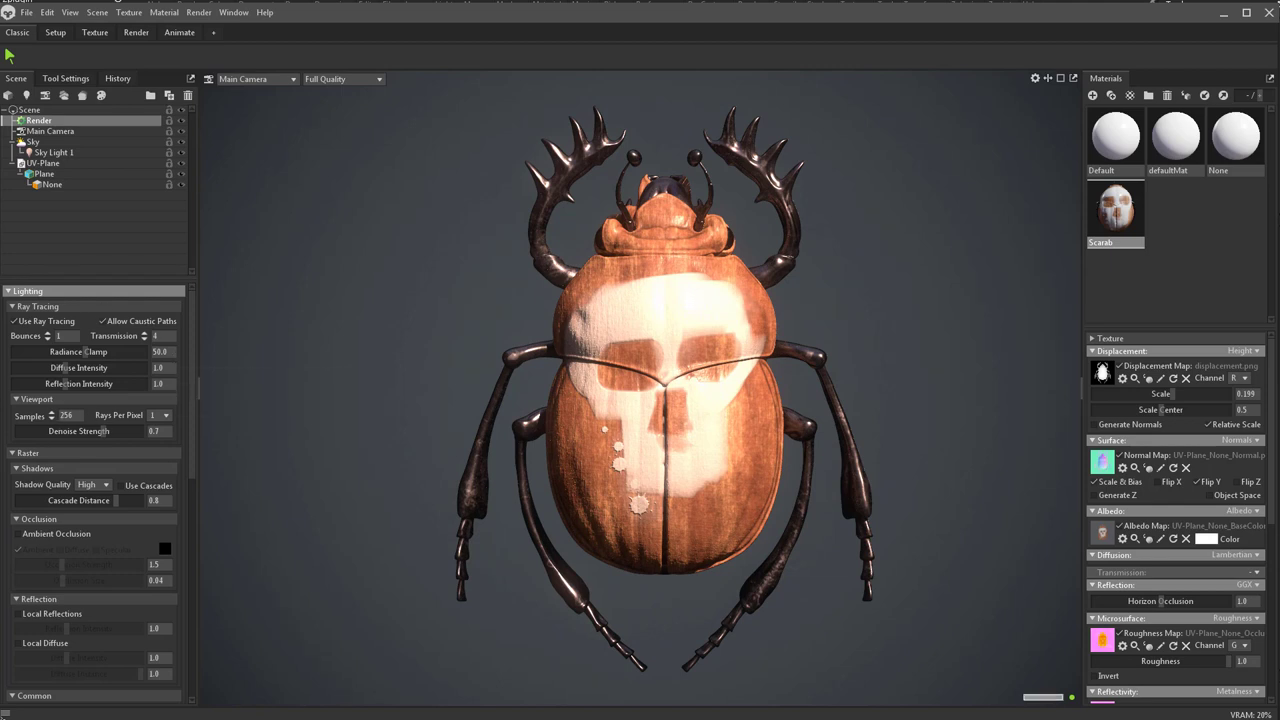
Step: Render the still image with the current output settings, review it in the image viewer and close the viewer
scroll(5, 386, "down", 2)
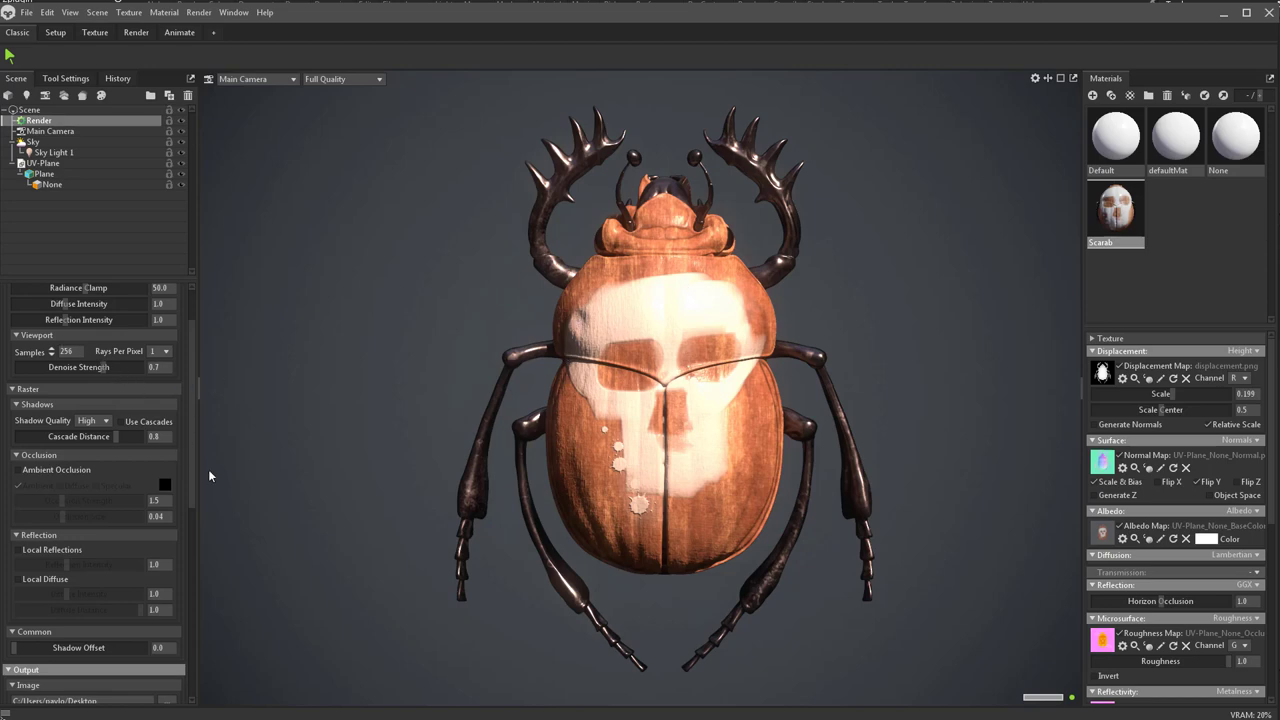
left_click_drag(195, 452, 186, 480)
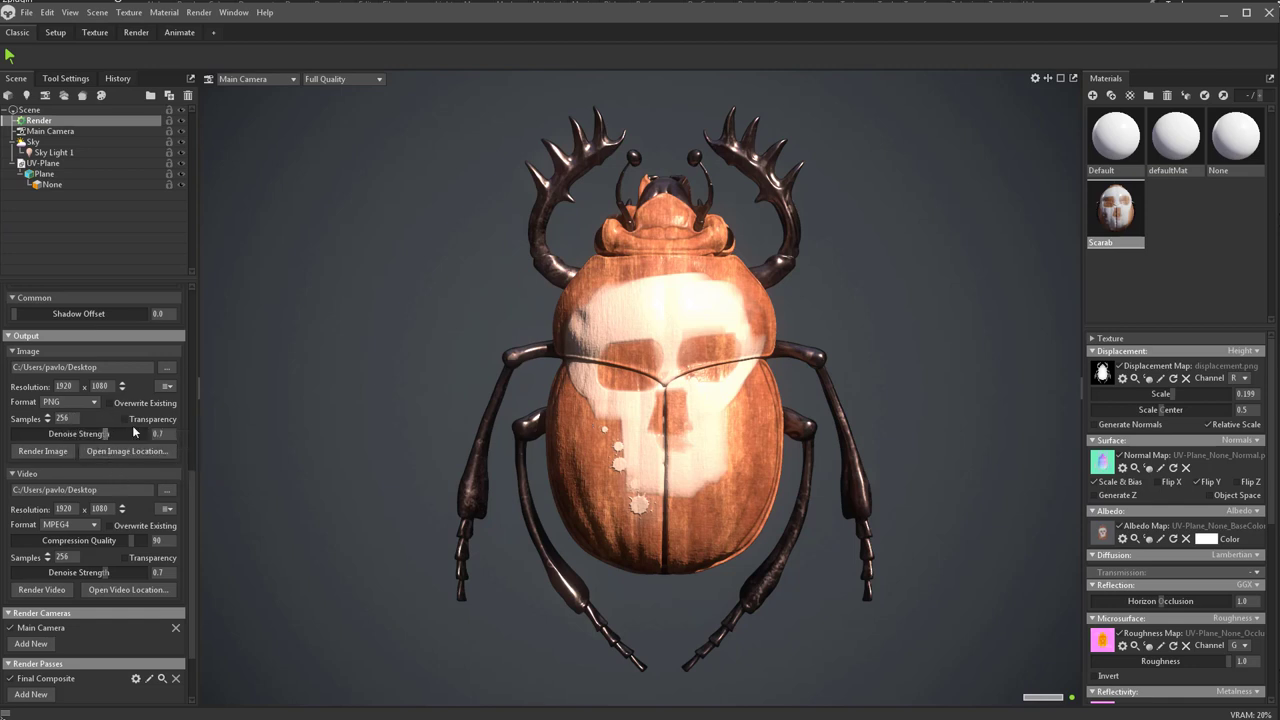
left_click(42, 451)
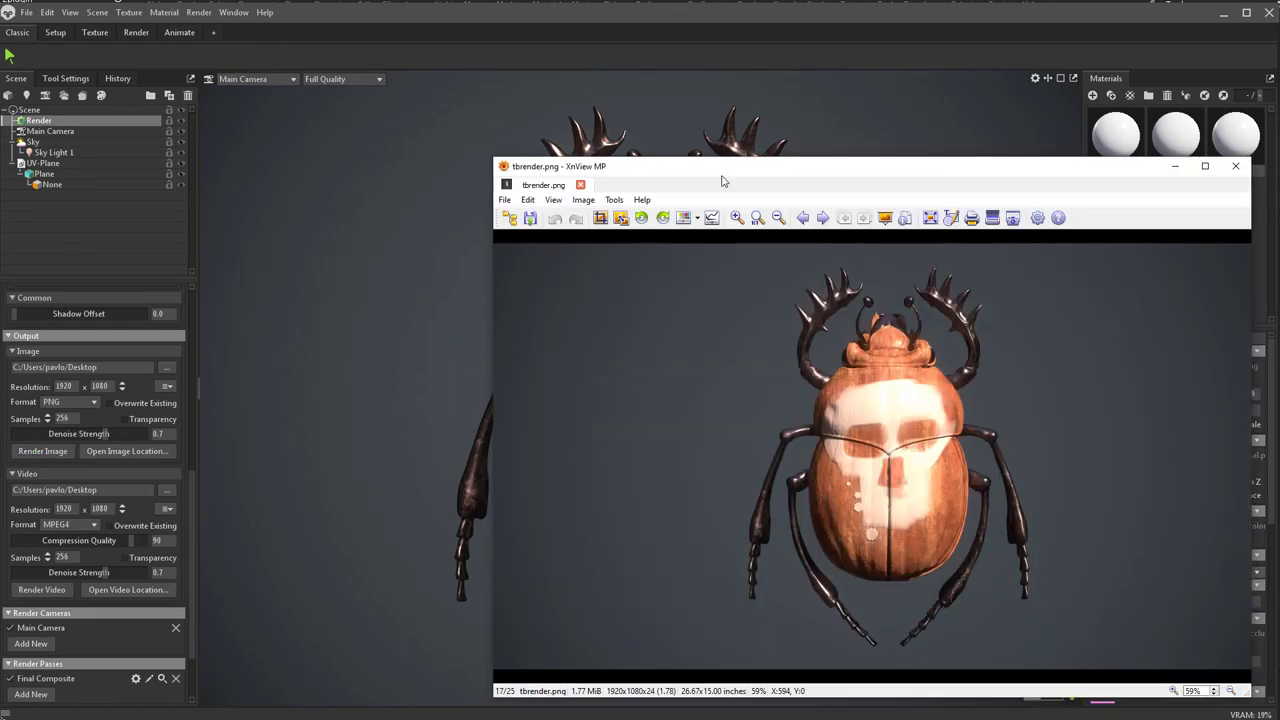
left_click_drag(721, 170, 500, 150)
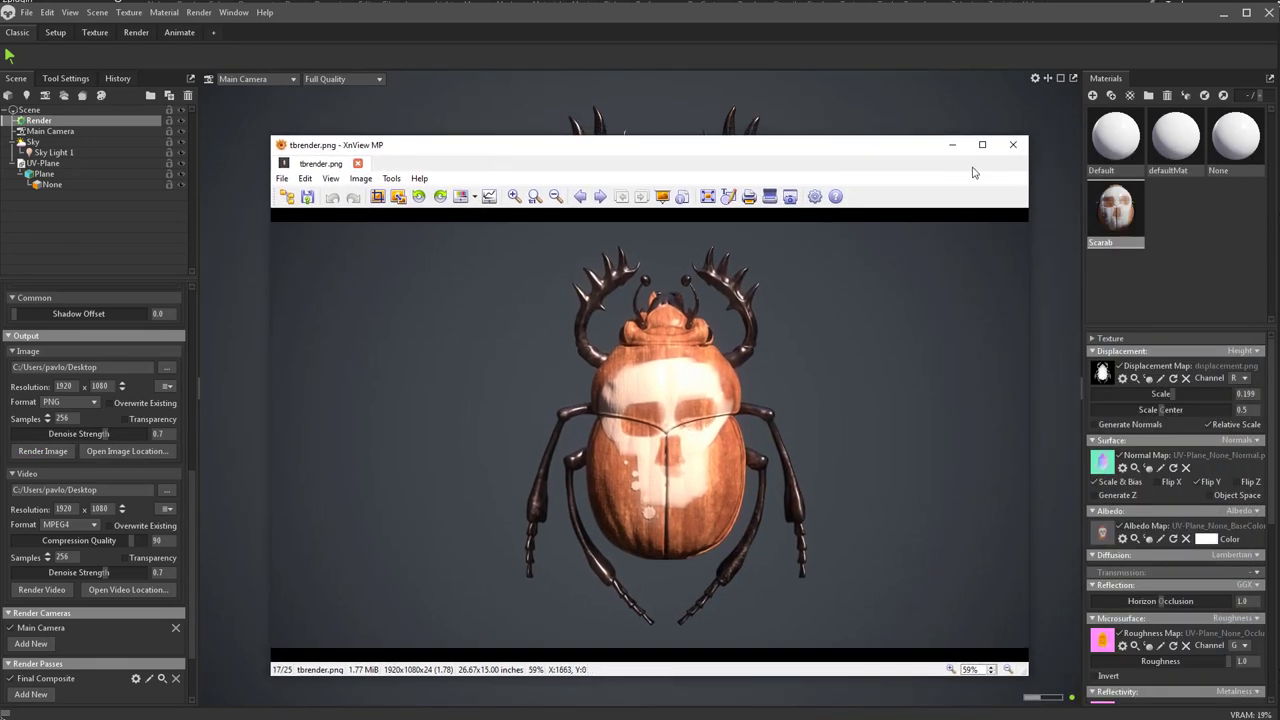
left_click(1012, 144)
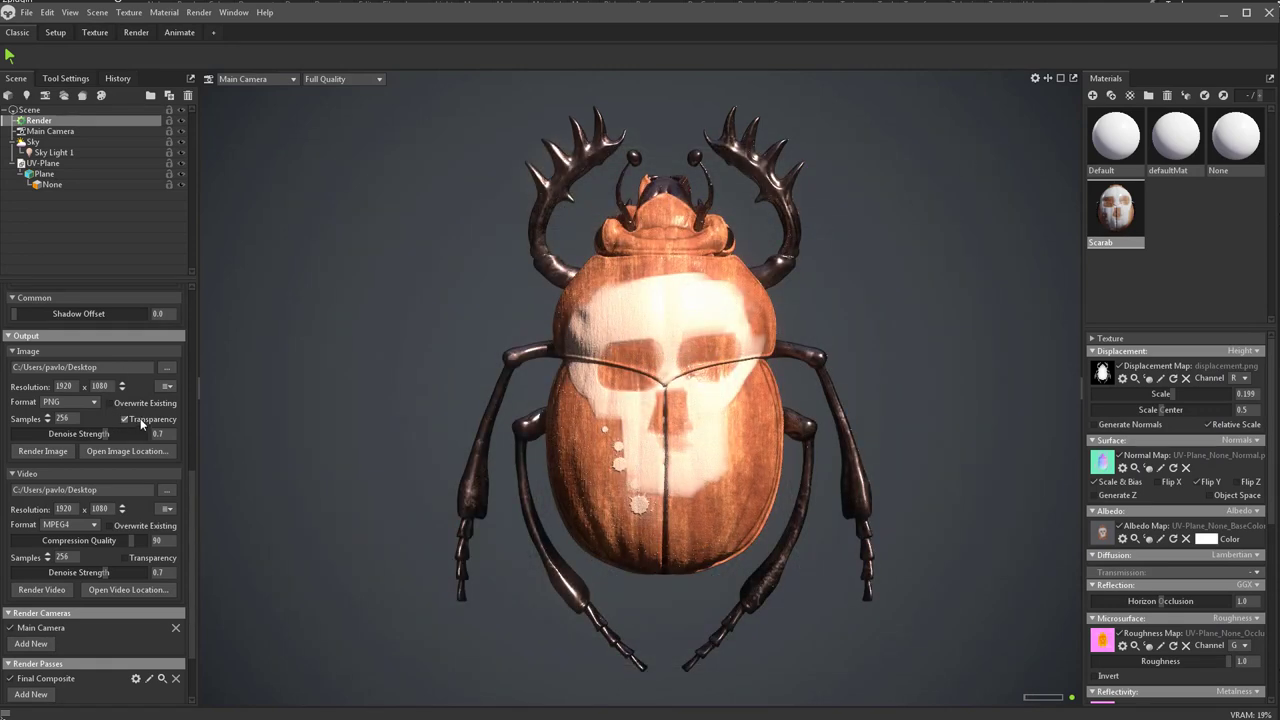
Step: Enable transparency for the image output, render the image again and close the viewer after checking it
left_click(139, 419)
left_click(55, 451)
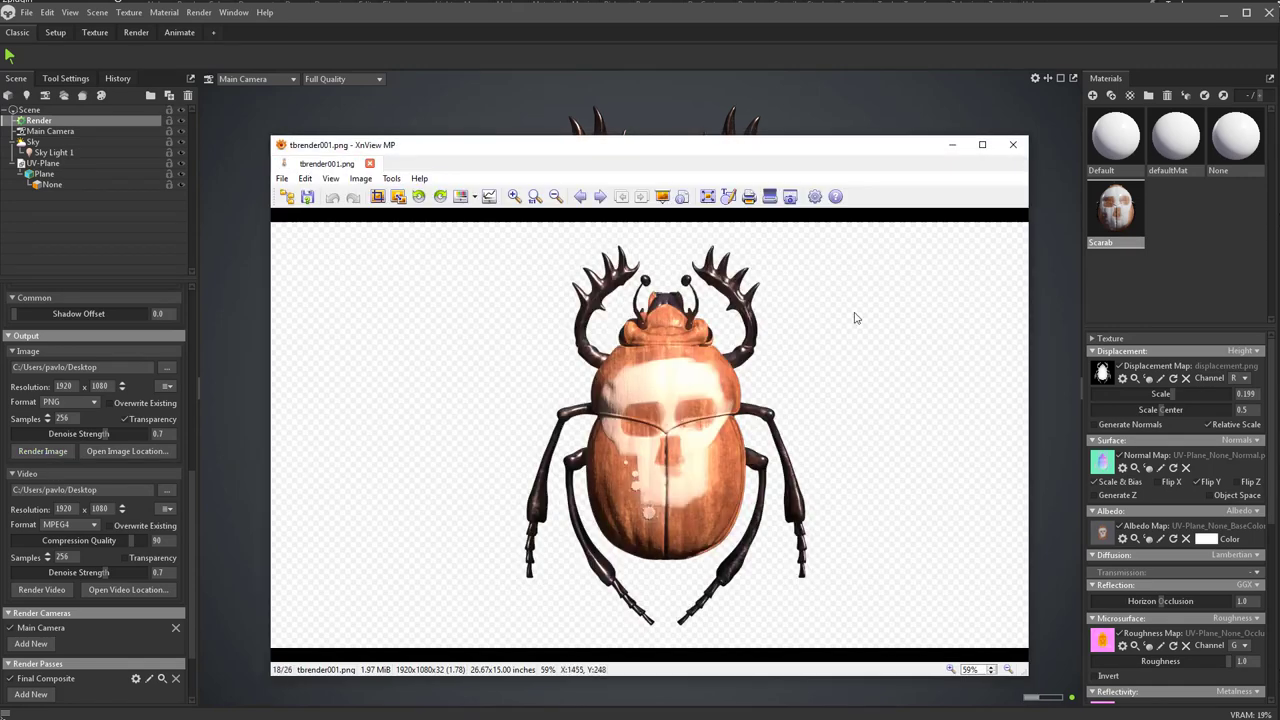
mouse_move(788, 146)
left_mouse_down()
mouse_move(795, 138)
mouse_move(779, 140)
left_mouse_up()
left_click(1005, 142)
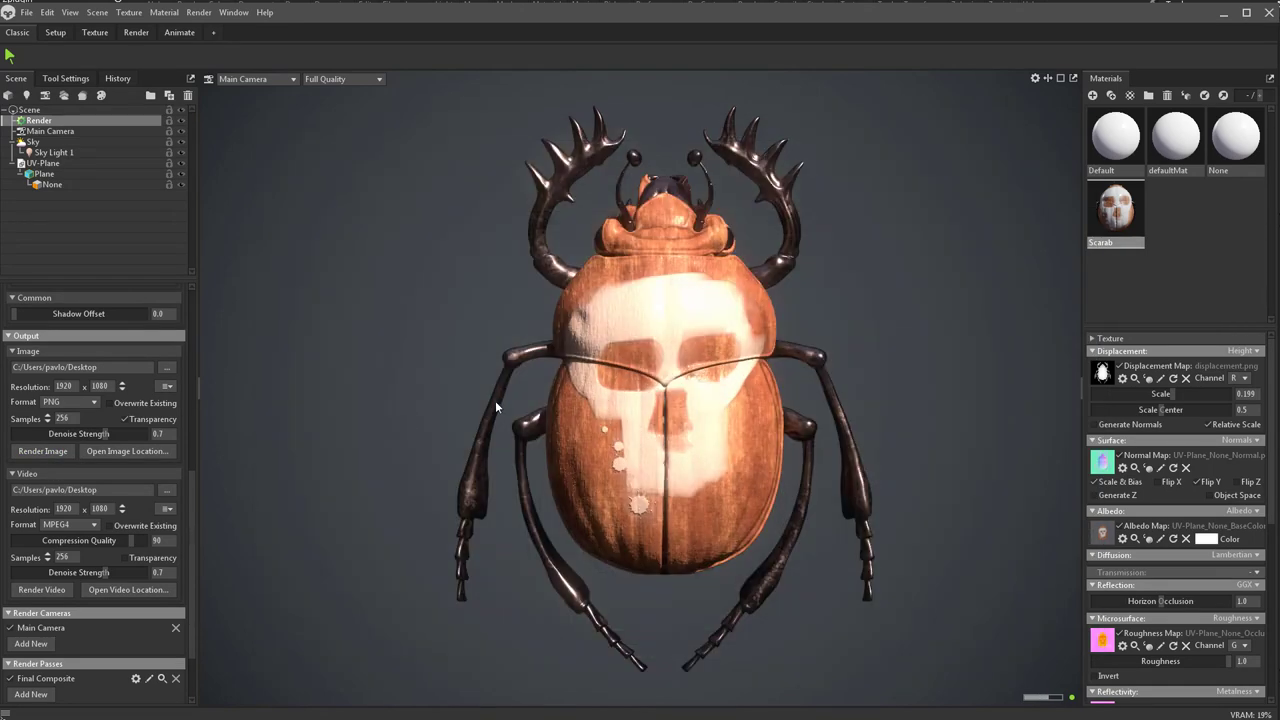